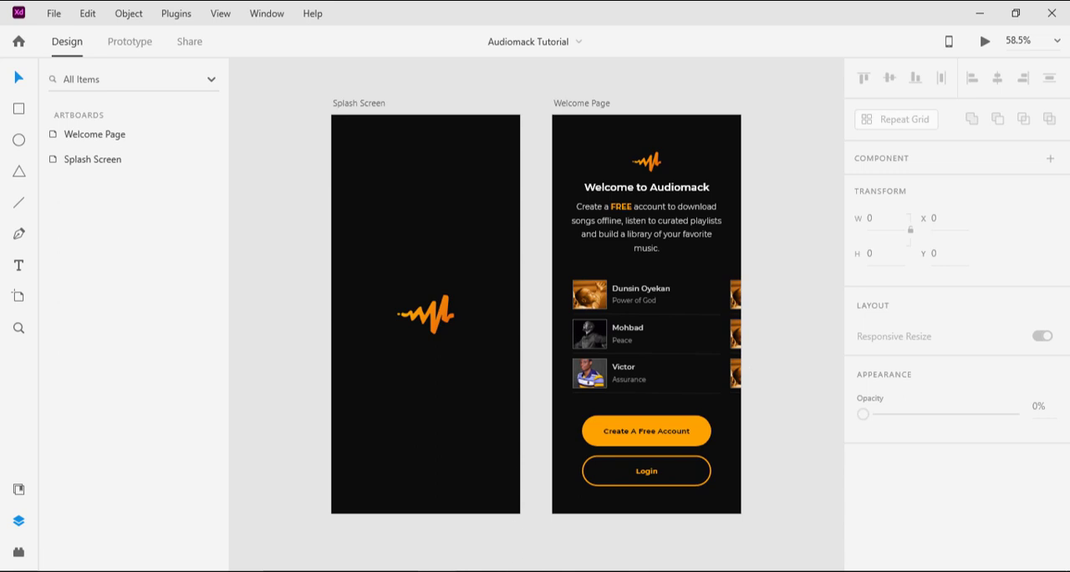
Step: Review the Create A Free Account screens in the finished Audiomack document, and return to the Audiomack Tutorial document
{"action": "left_click", "coordinate": [366, 497]}
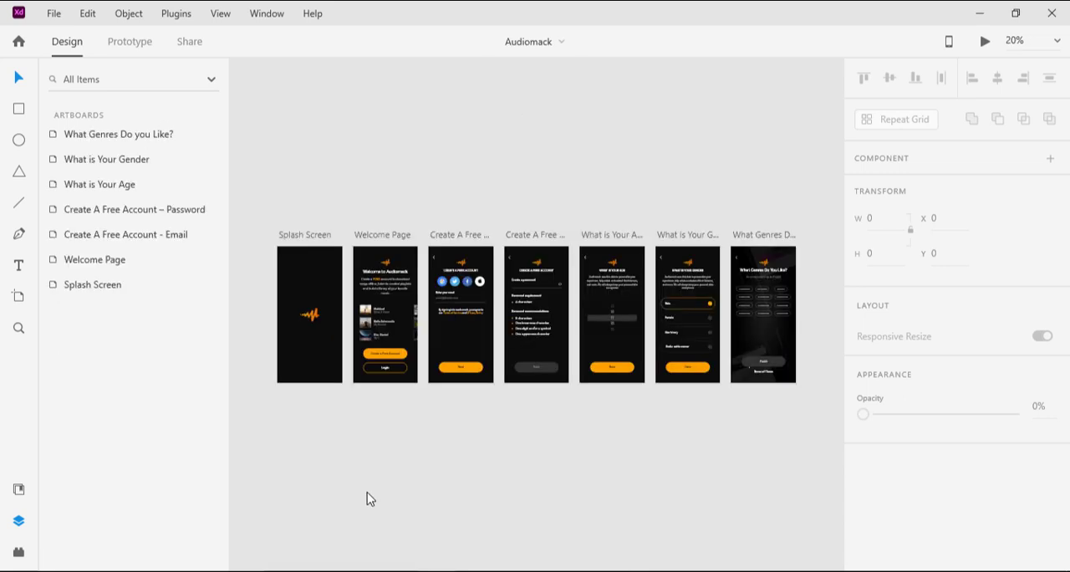
{"action": "key", "text": "ctrl+equal"}
{"action": "key", "text": "ctrl+equal"}
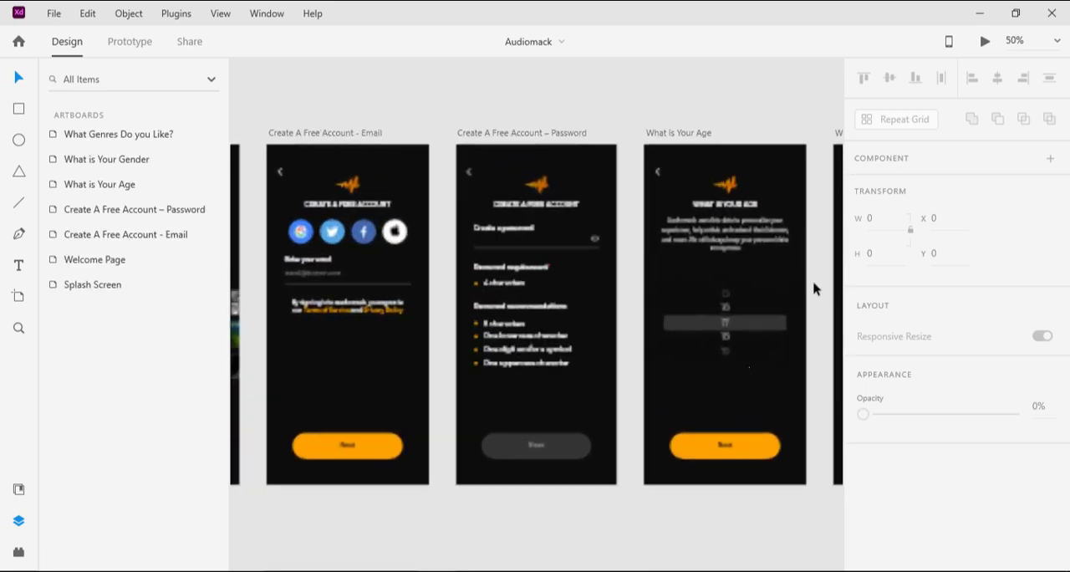
{"action": "left_click_drag", "start_coordinate": [298, 166], "coordinate": [375, 183]}
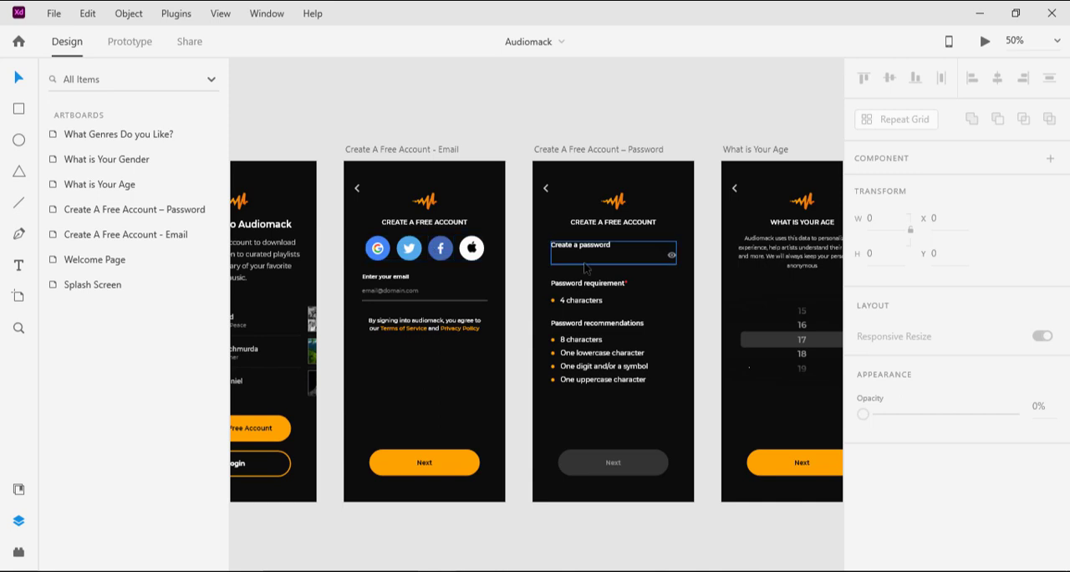
{"action": "mouse_move", "coordinate": [437, 571]}
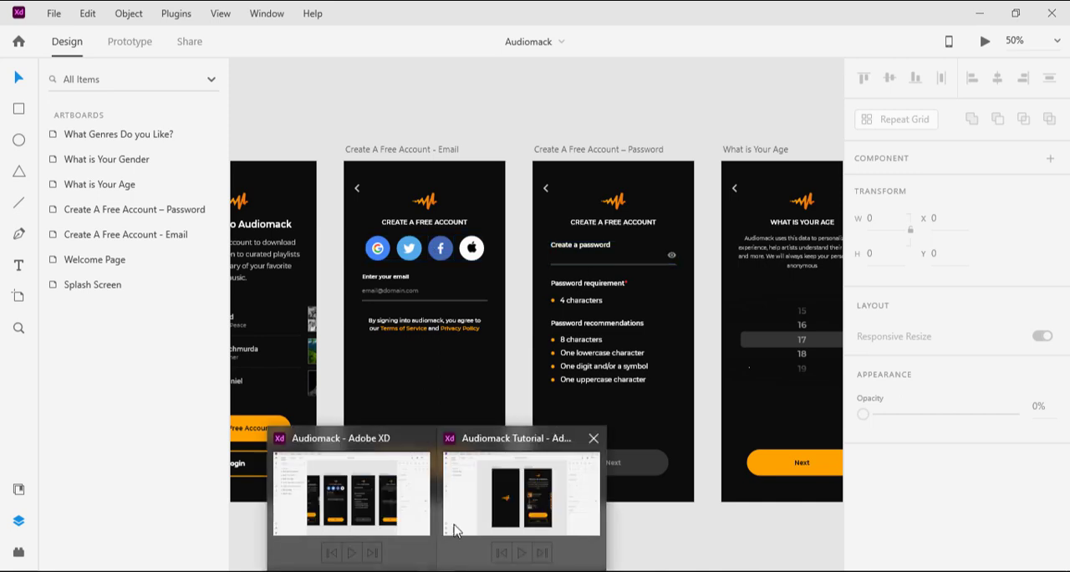
{"action": "left_click", "coordinate": [482, 507]}
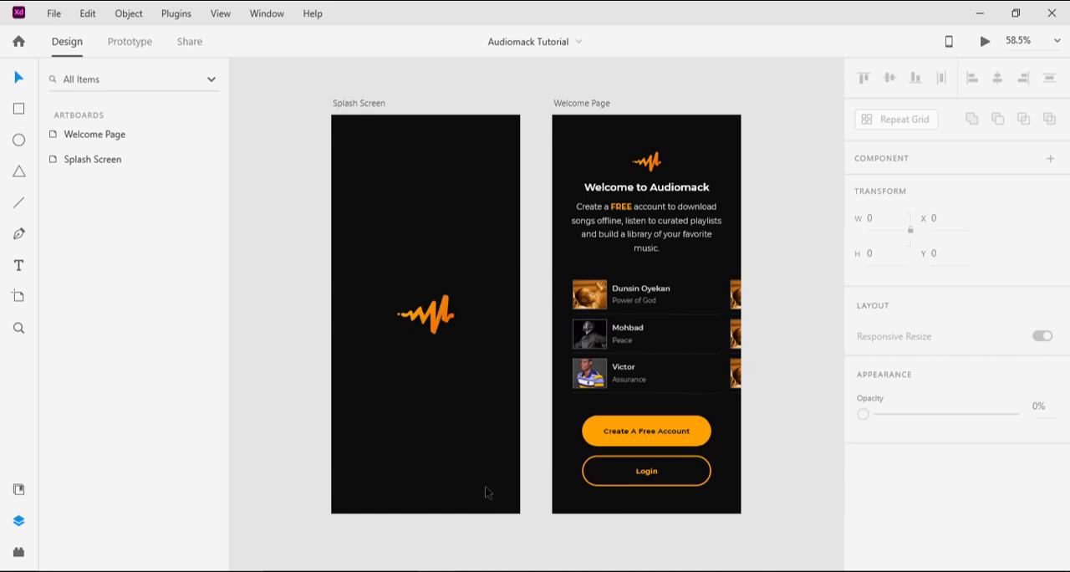
Step: Duplicate the Welcome Page artboard to serve as the base for another screen
{"action": "left_click", "coordinate": [592, 104]}
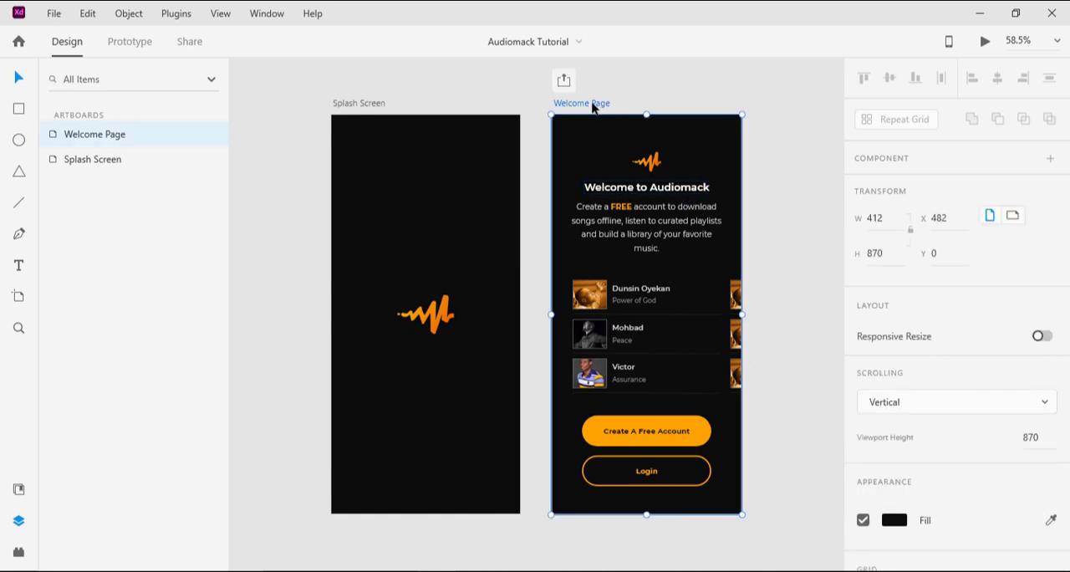
{"action": "key", "text": "ctrl+d"}
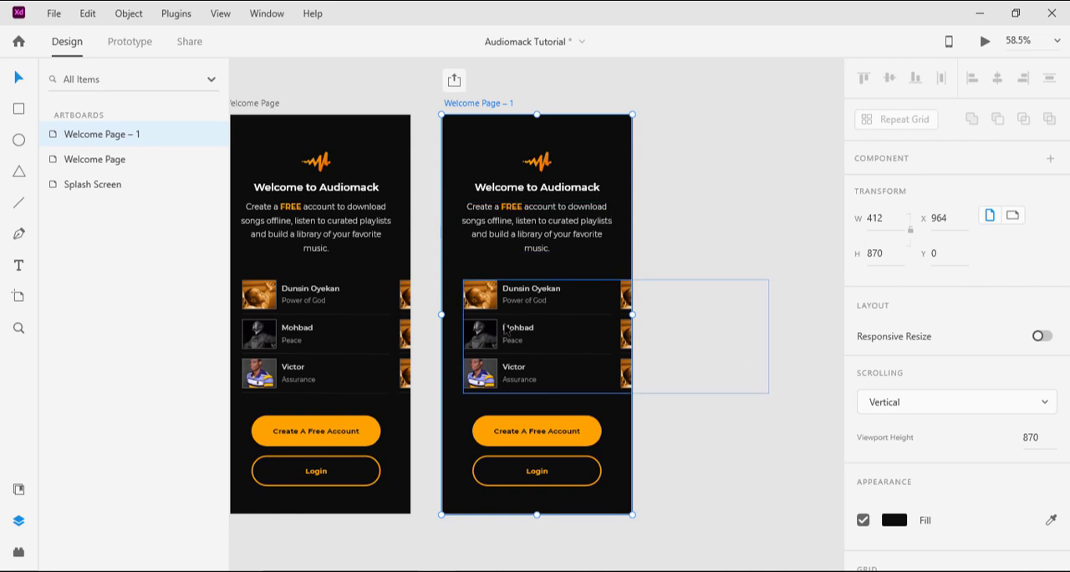
{"action": "key", "text": "Escape"}
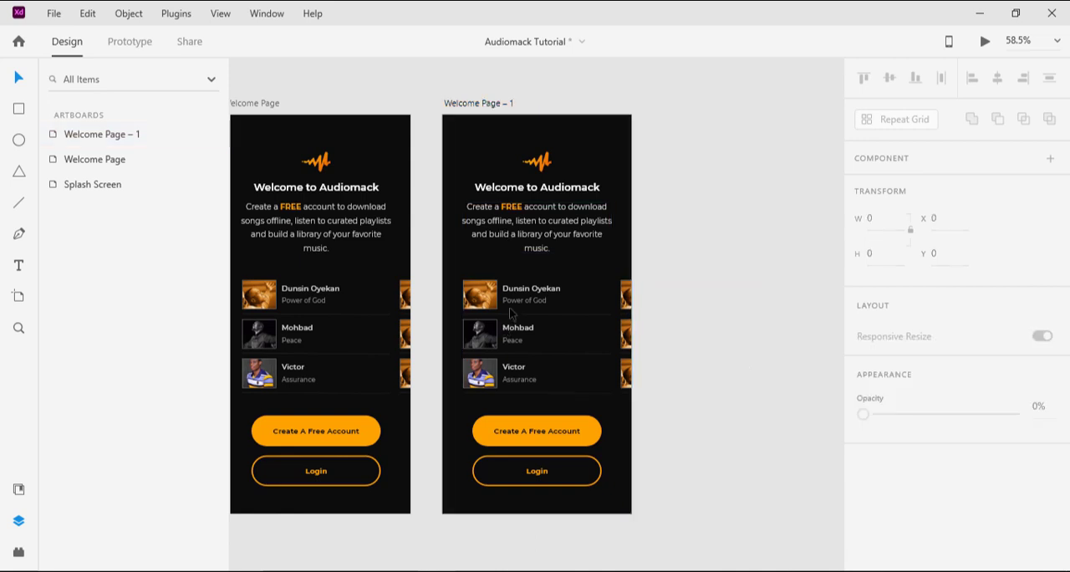
Step: Delete the scrolling song list, the Login button and the description paragraph from the duplicated artboard
{"action": "left_click", "coordinate": [515, 297]}
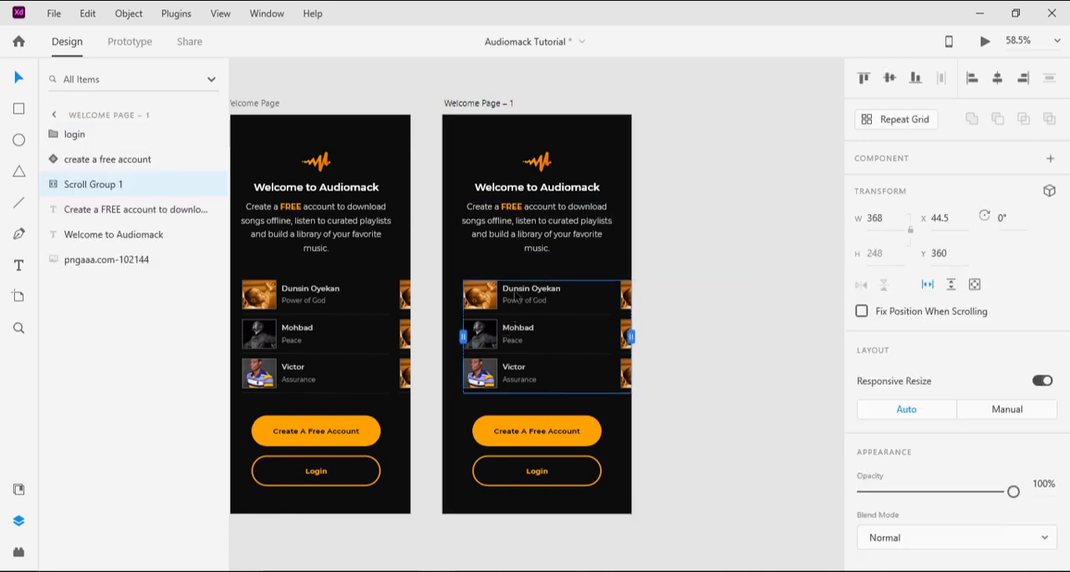
{"action": "key", "text": "Delete"}
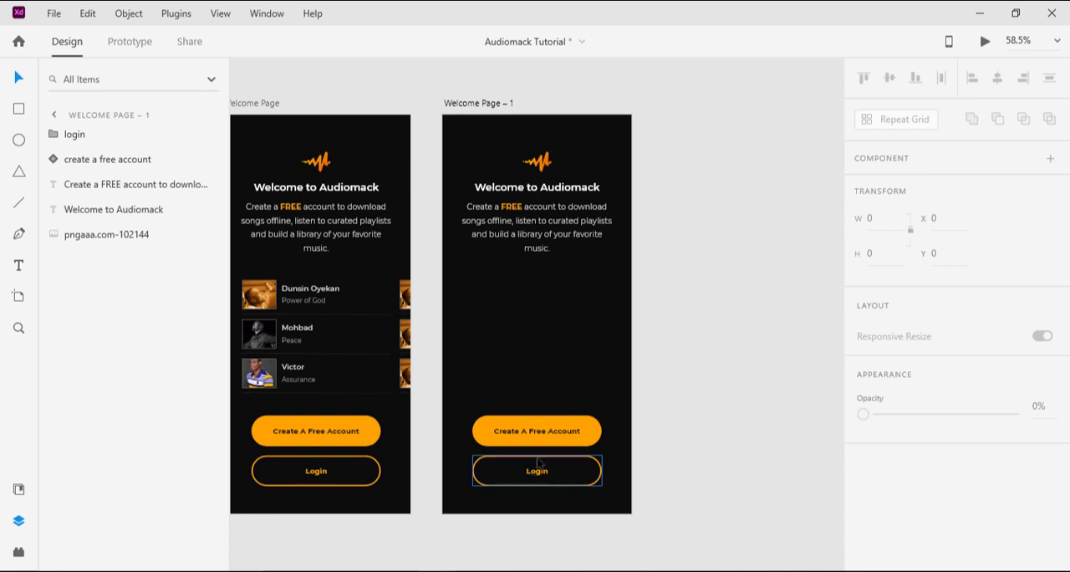
{"action": "left_click", "coordinate": [574, 466]}
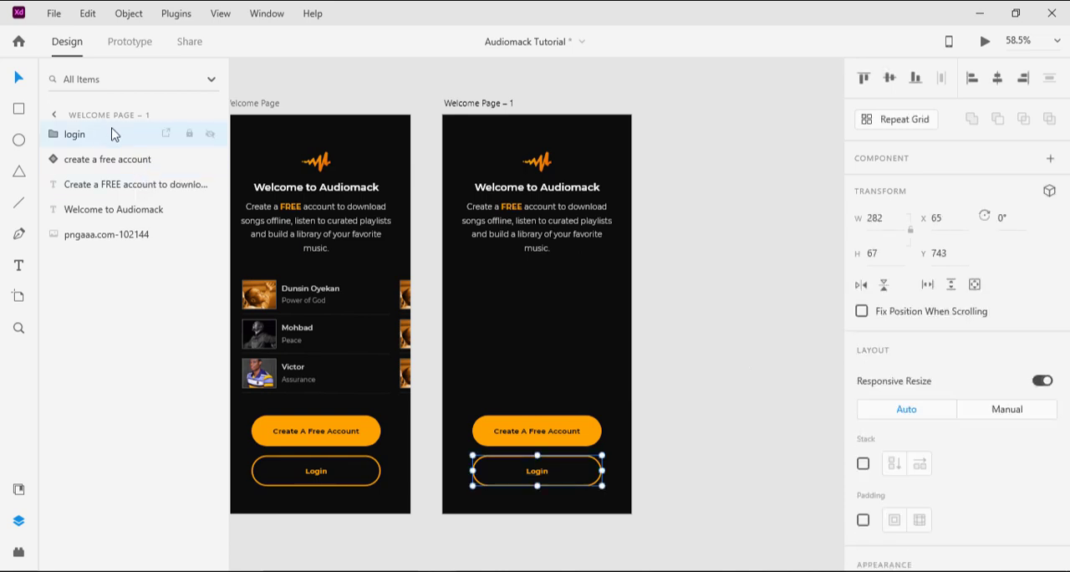
{"action": "key", "text": "Delete"}
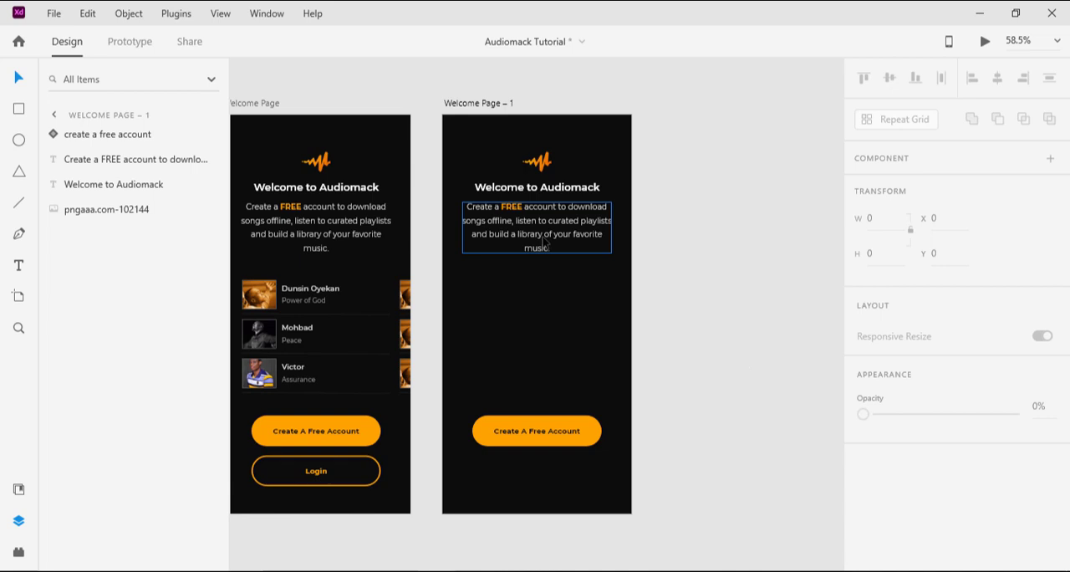
{"action": "key", "text": "Delete"}
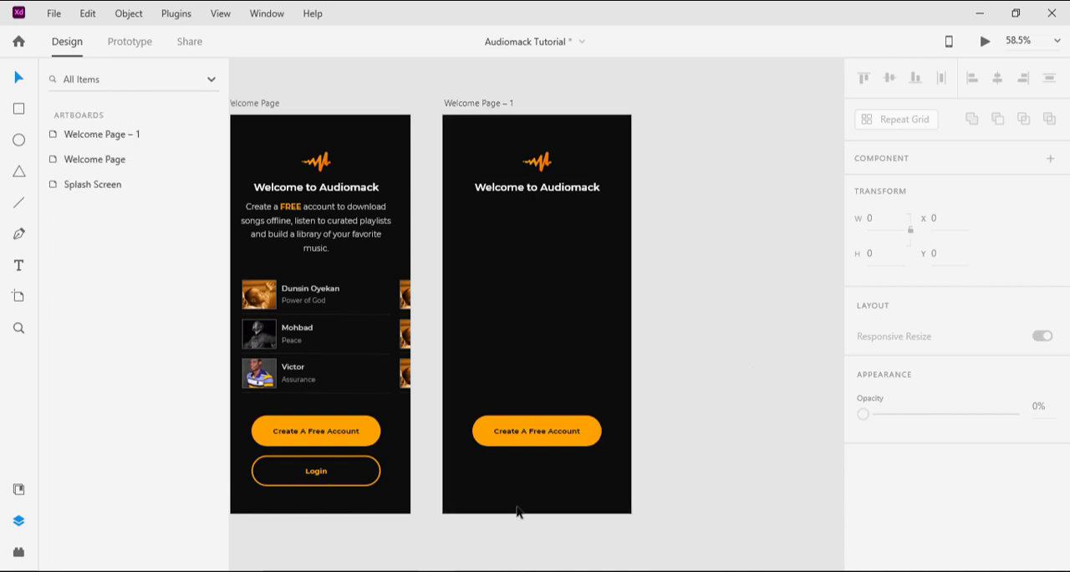
Step: Switch to the Audiomack Design Codes notes in Notepad and copy the text "CREATE A FREE ACCOUNT"
{"action": "left_click", "coordinate": [503, 571]}
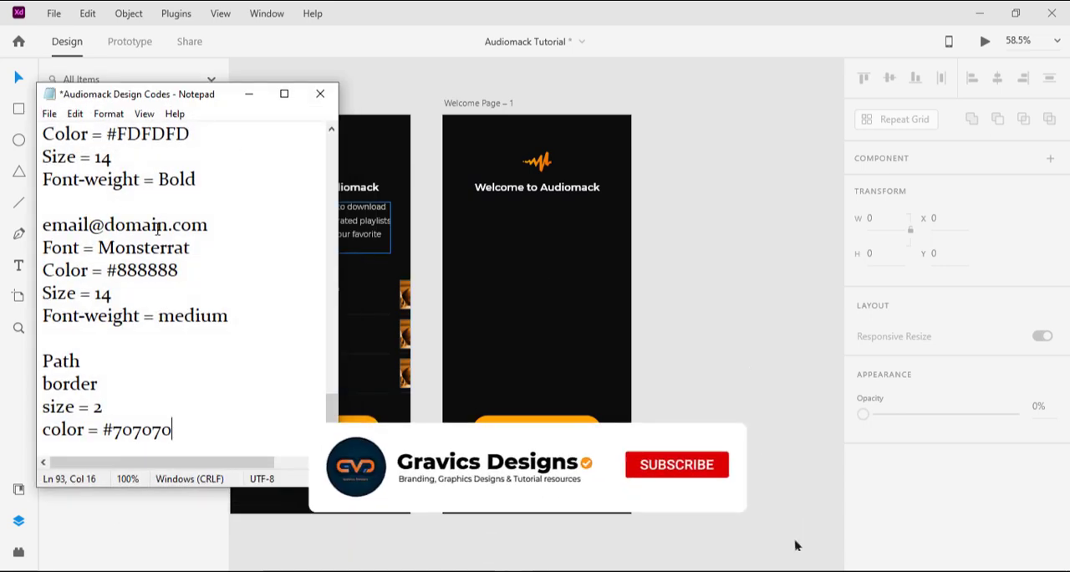
{"action": "scroll", "coordinate": [192, 261], "scroll_direction": "up", "scroll_amount": 5}
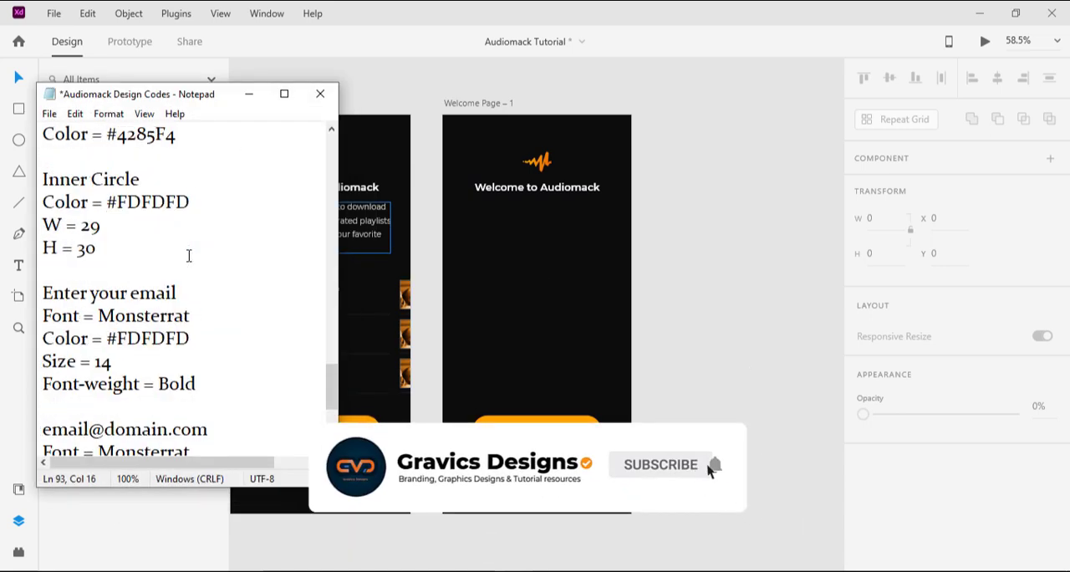
{"action": "scroll", "coordinate": [189, 255], "scroll_direction": "up", "scroll_amount": 2}
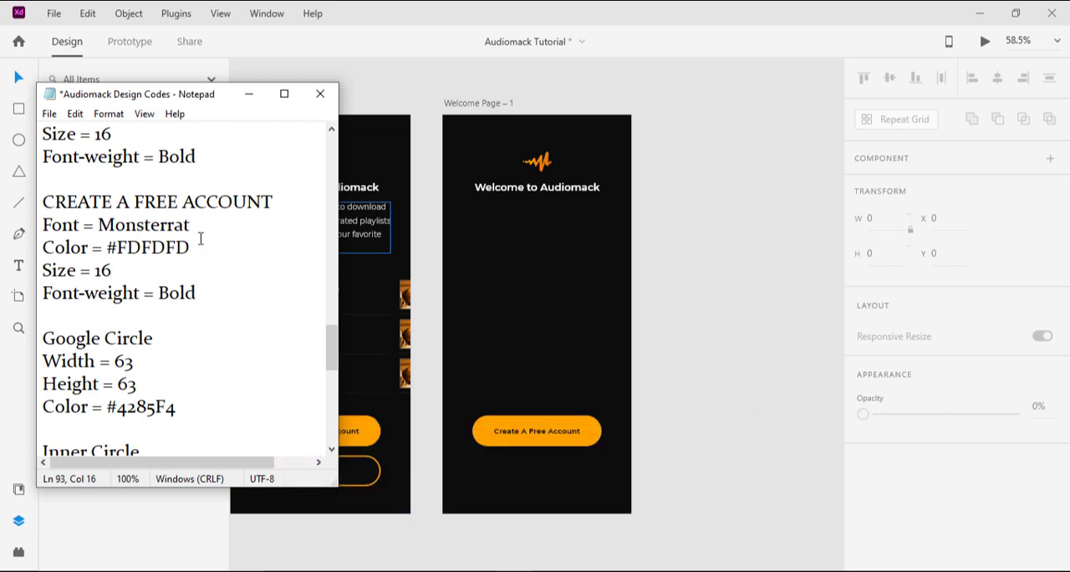
{"action": "left_click_drag", "start_coordinate": [275, 199], "coordinate": [22, 209]}
{"action": "key", "text": "ctrl+c"}
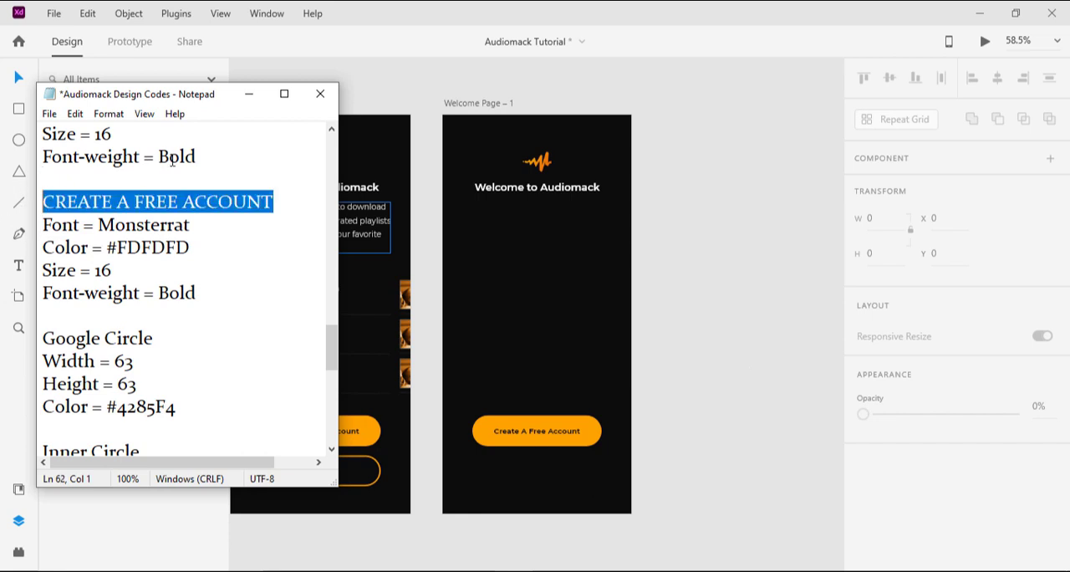
{"action": "left_click", "coordinate": [250, 95]}
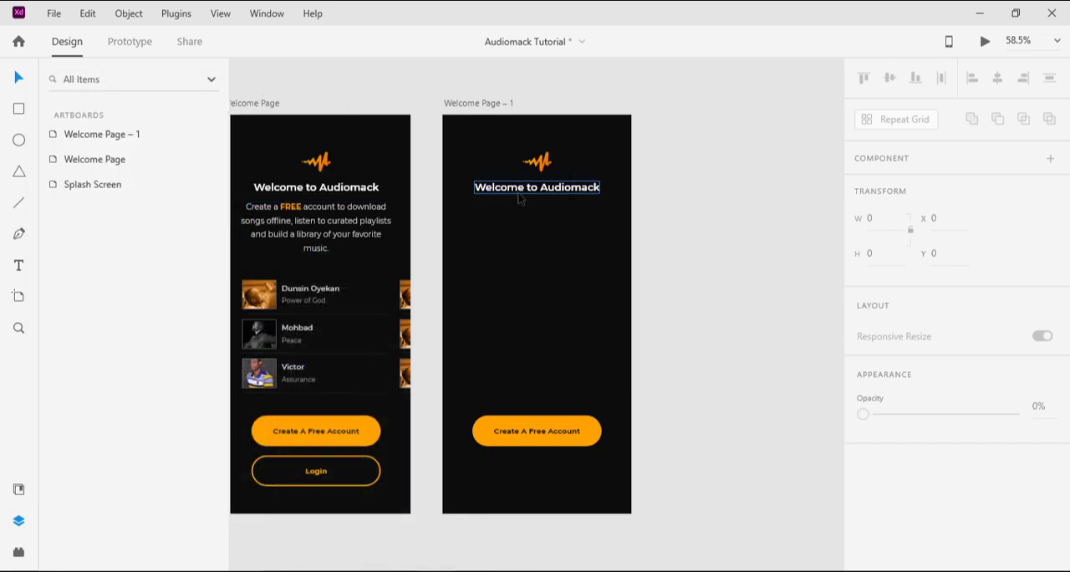
Step: Replace the "Welcome to Audiomack" heading on the duplicated artboard with the copied "CREATE A FREE ACCOUNT" text
{"action": "left_click", "coordinate": [525, 192]}
{"action": "double_click", "coordinate": [525, 193]}
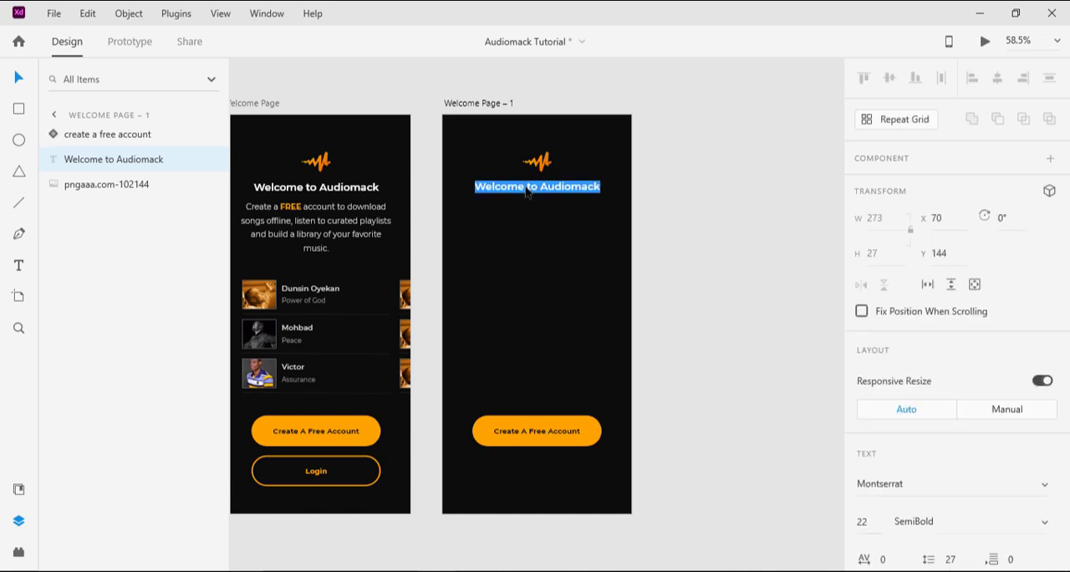
{"action": "key", "text": "ctrl+v"}
{"action": "key", "text": "Escape"}
Step: Switch to the Notepad design notes, copy the heading color code #FDFDFD, and return to the design
{"action": "key", "text": "alt+Tab"}
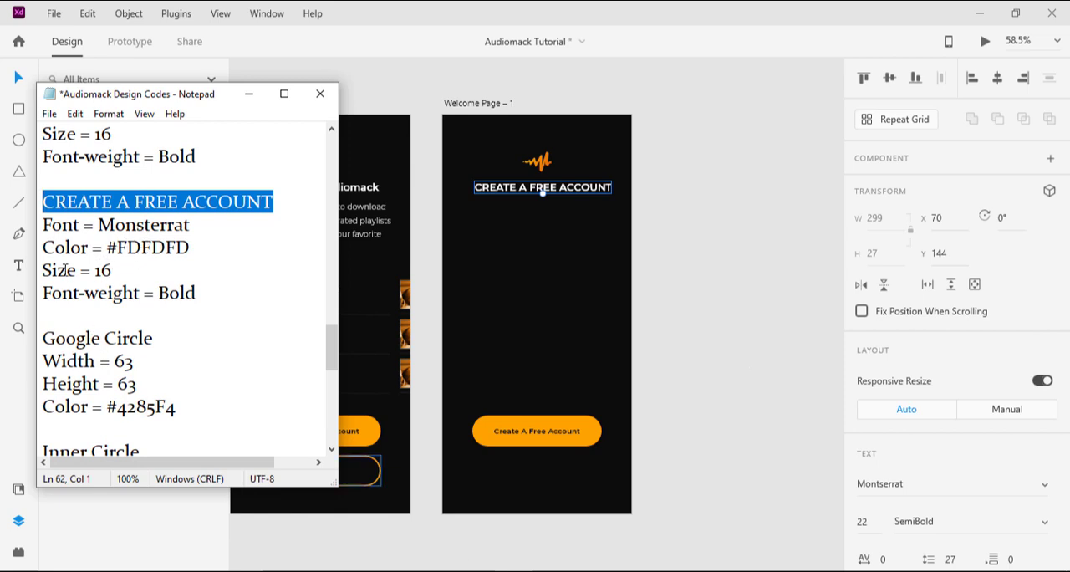
{"action": "double_click", "coordinate": [131, 249]}
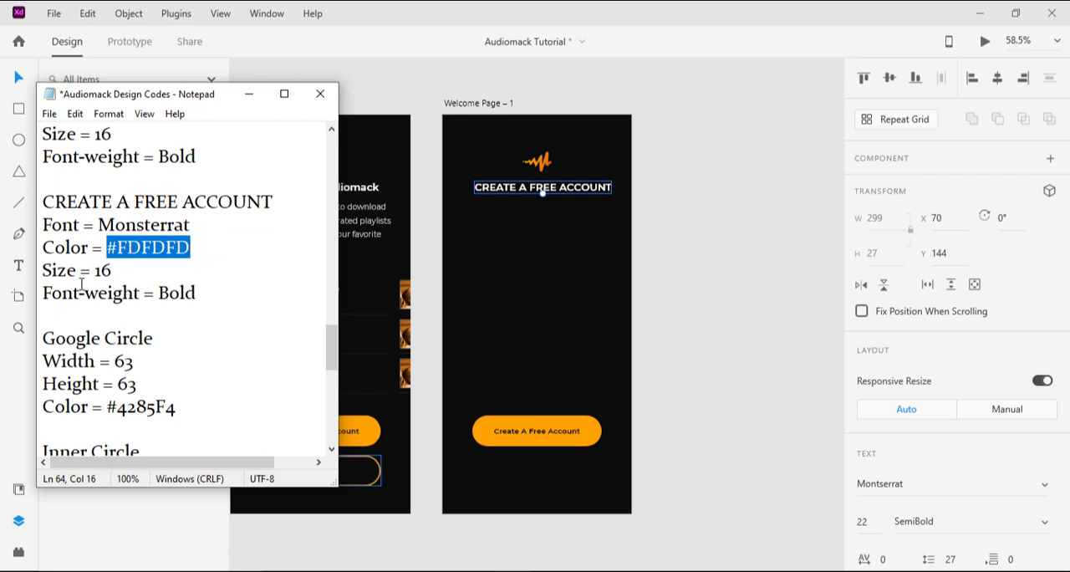
{"action": "left_click", "coordinate": [249, 95]}
Step: Set the "CREATE A FREE ACCOUNT" heading to font size 16 and Bold weight
{"action": "scroll", "coordinate": [938, 502], "scroll_direction": "down", "scroll_amount": 1}
{"action": "scroll", "coordinate": [938, 520], "scroll_direction": "down", "scroll_amount": 3}
{"action": "left_click_drag", "start_coordinate": [872, 371], "coordinate": [839, 374]}
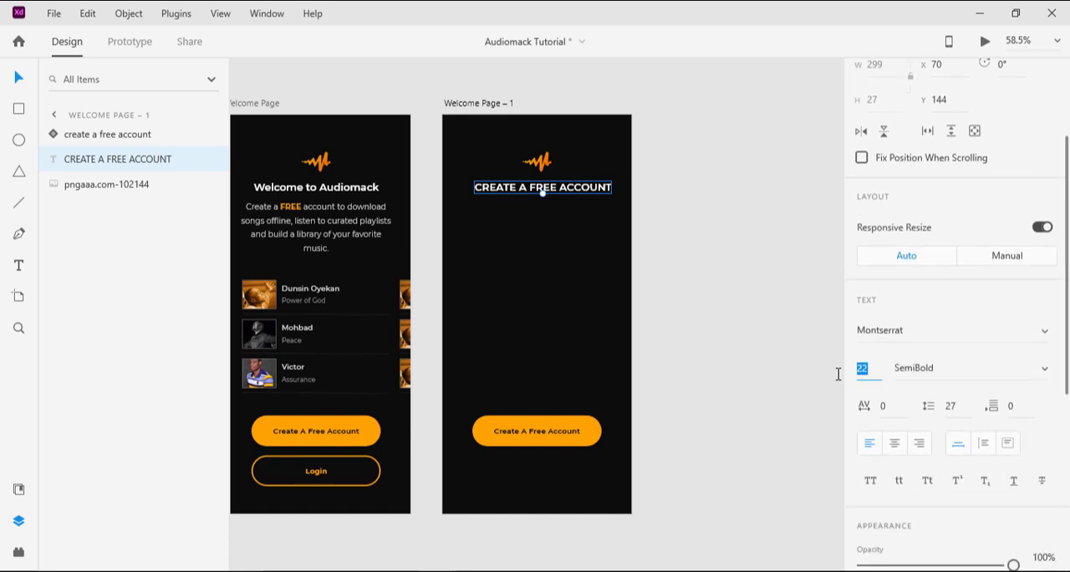
{"action": "type", "text": "16"}
{"action": "key", "text": "Return"}
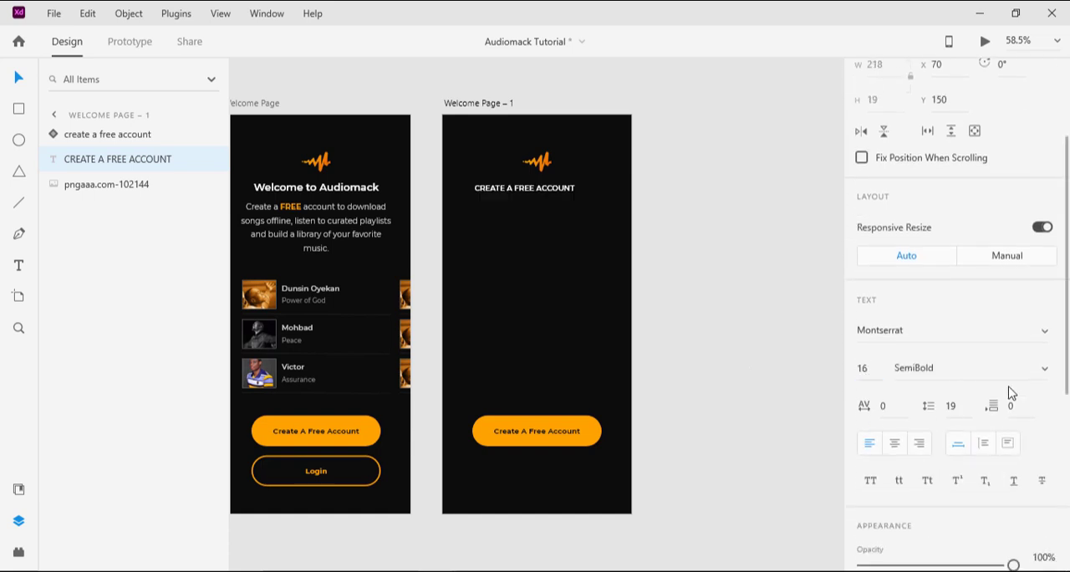
{"action": "left_click", "coordinate": [1043, 374]}
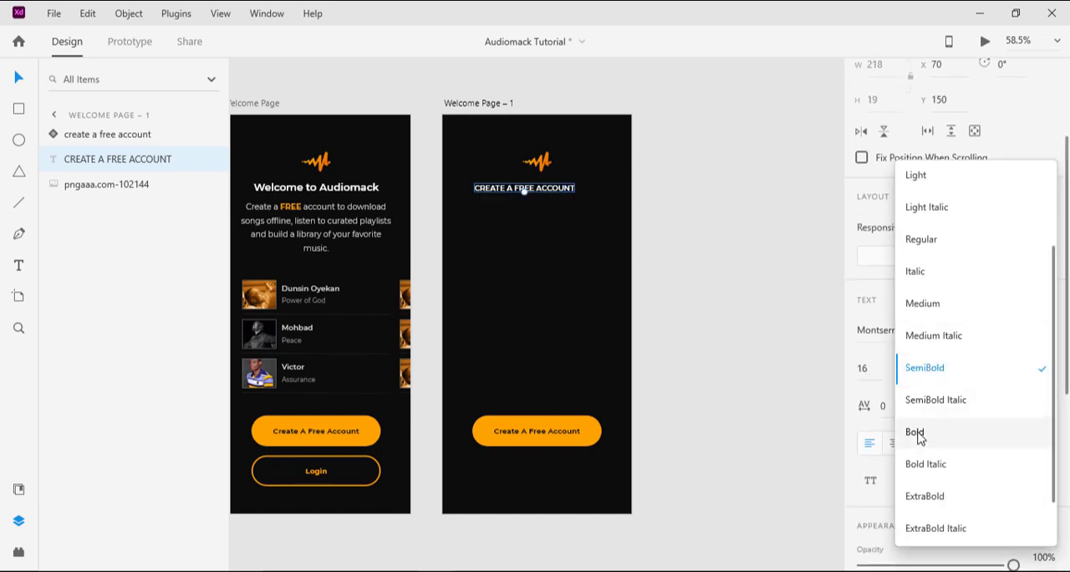
{"action": "left_click", "coordinate": [920, 435]}
Step: Check the hex value of the heading's fill color against the design notes
{"action": "scroll", "coordinate": [883, 506], "scroll_direction": "down", "scroll_amount": 3}
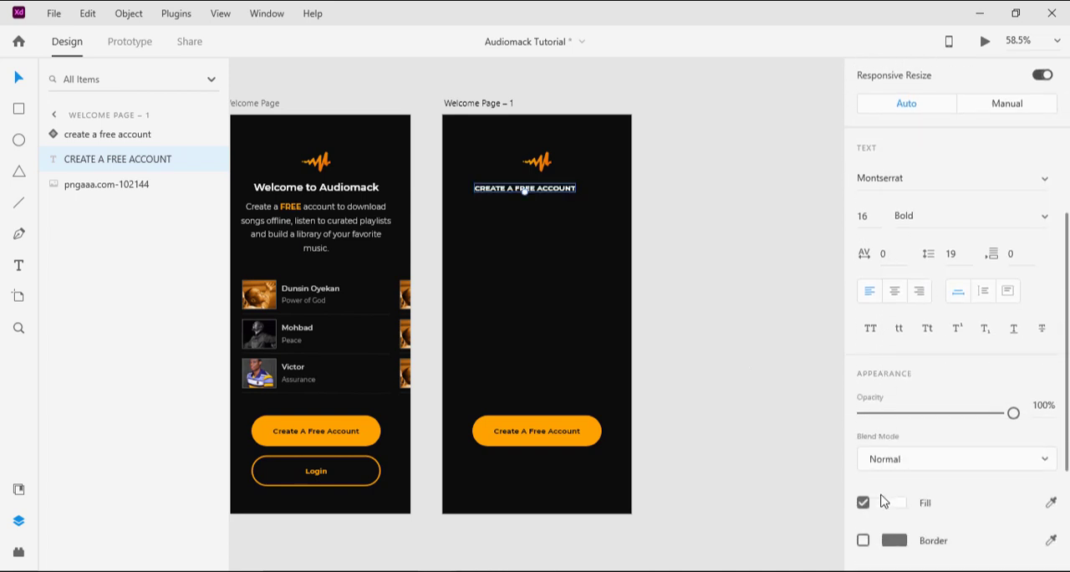
{"action": "left_click", "coordinate": [895, 501]}
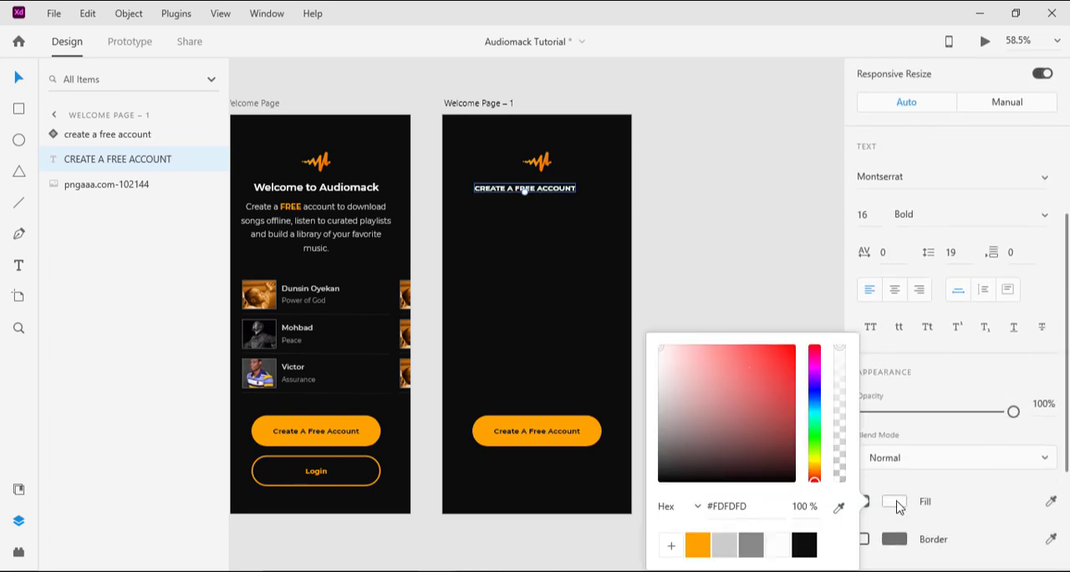
{"action": "left_click", "coordinate": [896, 504]}
Step: Undo a mistaken vertical centering of the heading and center it horizontally on the artboard instead
{"action": "scroll", "coordinate": [887, 299], "scroll_direction": "up", "scroll_amount": 6}
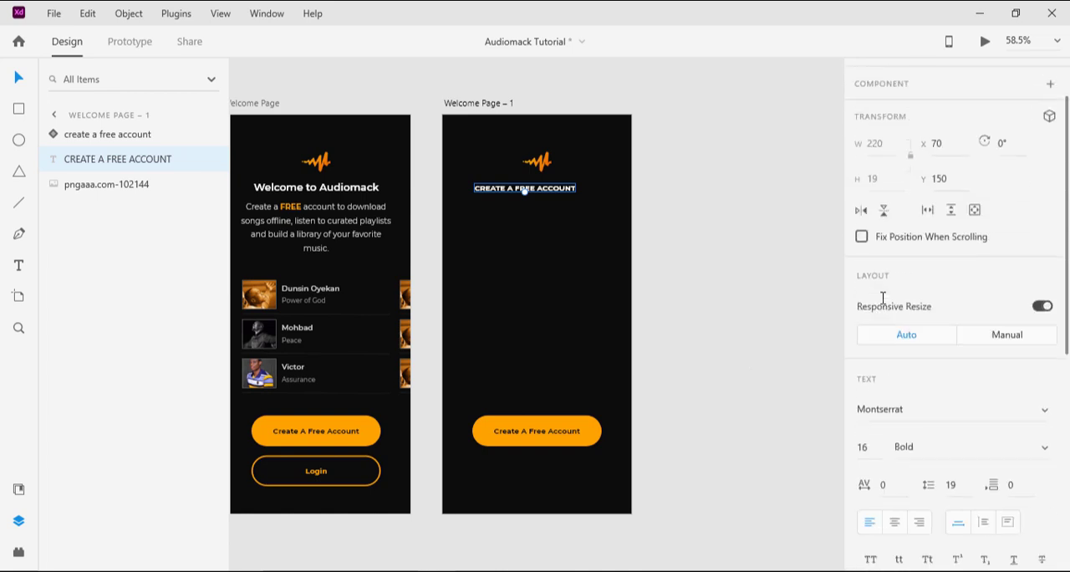
{"action": "left_click", "coordinate": [890, 80]}
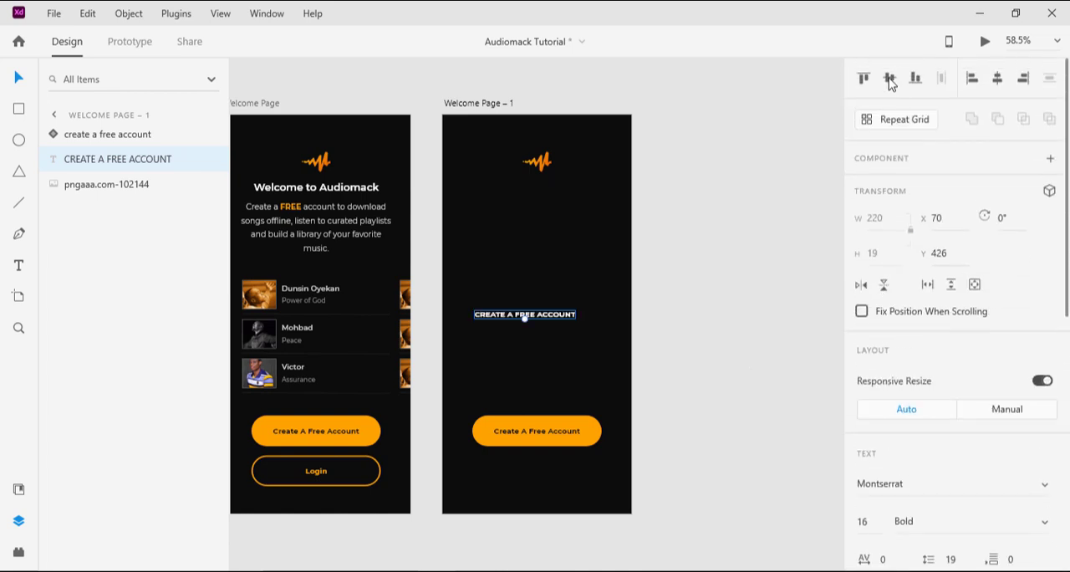
{"action": "key", "text": "ctrl+z"}
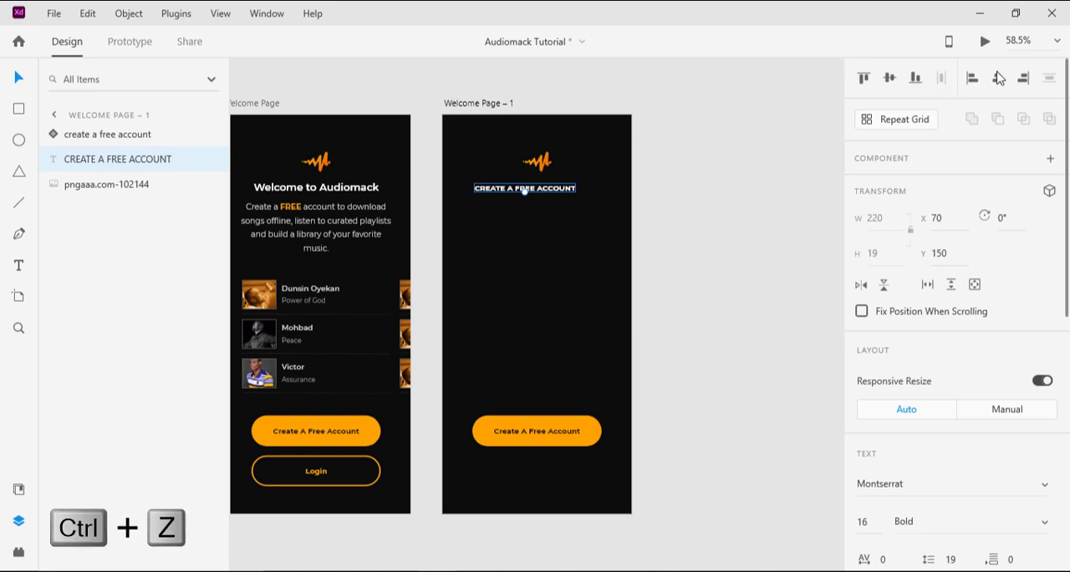
{"action": "left_click", "coordinate": [997, 80]}
{"action": "left_click", "coordinate": [532, 316]}
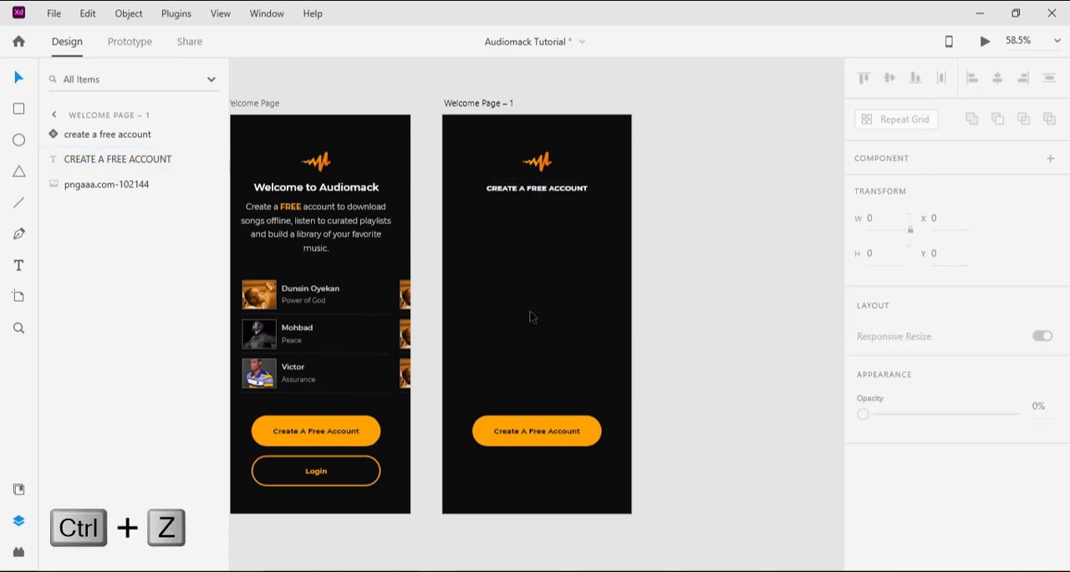
Step: Draw an ellipse about 51 wide and 63 high below the "CREATE A FREE ACCOUNT" heading
{"action": "scroll", "coordinate": [530, 317], "scroll_direction": "up", "scroll_amount": 2}
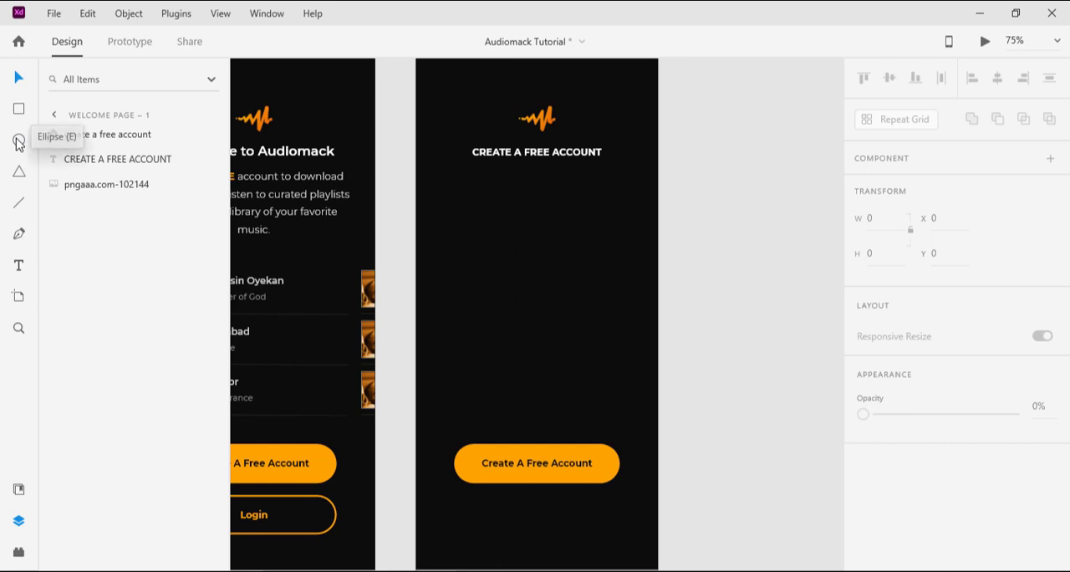
{"action": "key", "text": "e"}
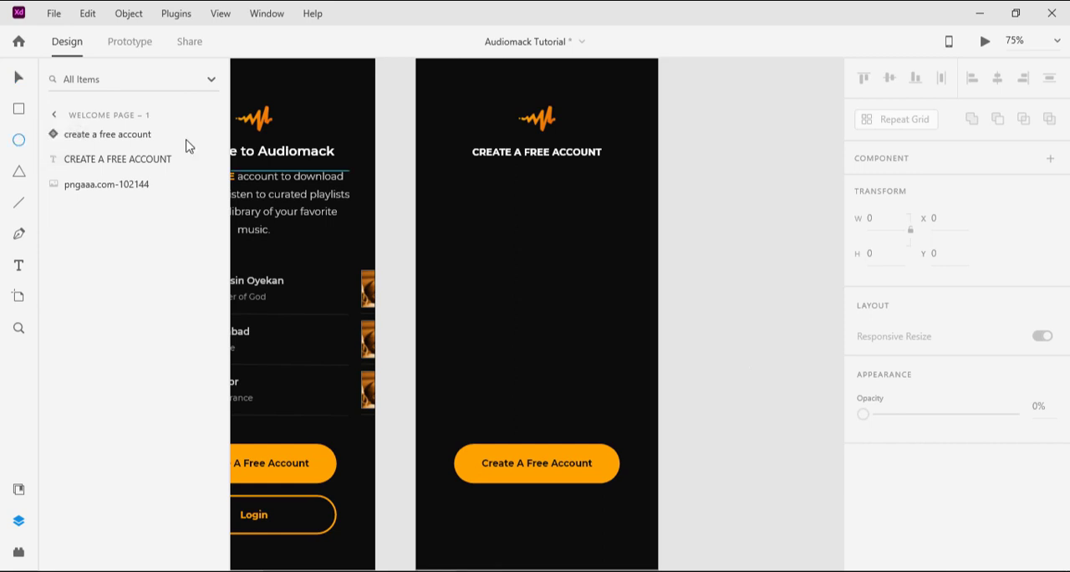
{"action": "left_click_drag", "start_coordinate": [465, 197], "coordinate": [496, 234]}
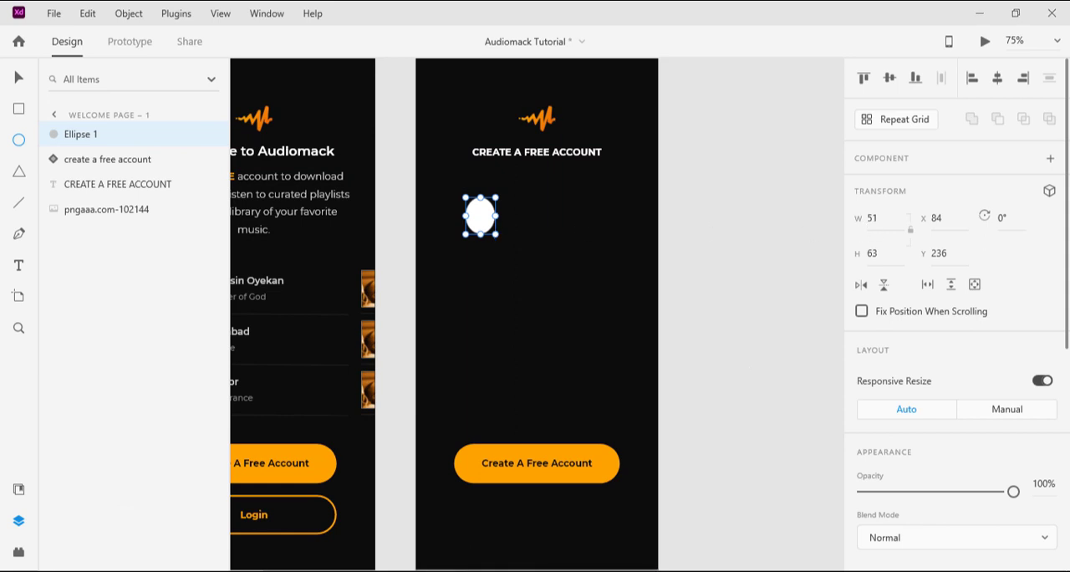
Step: Look up the Google Circle specifications in the design notes and copy its color code #4285F4
{"action": "key", "text": "alt+Tab"}
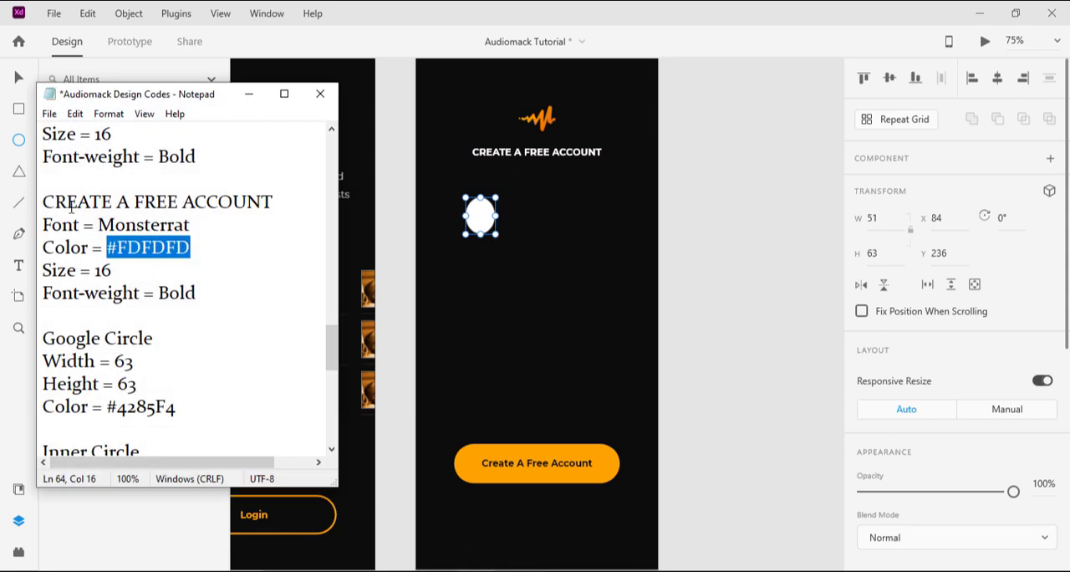
{"action": "scroll", "coordinate": [141, 289], "scroll_direction": "down", "scroll_amount": 1}
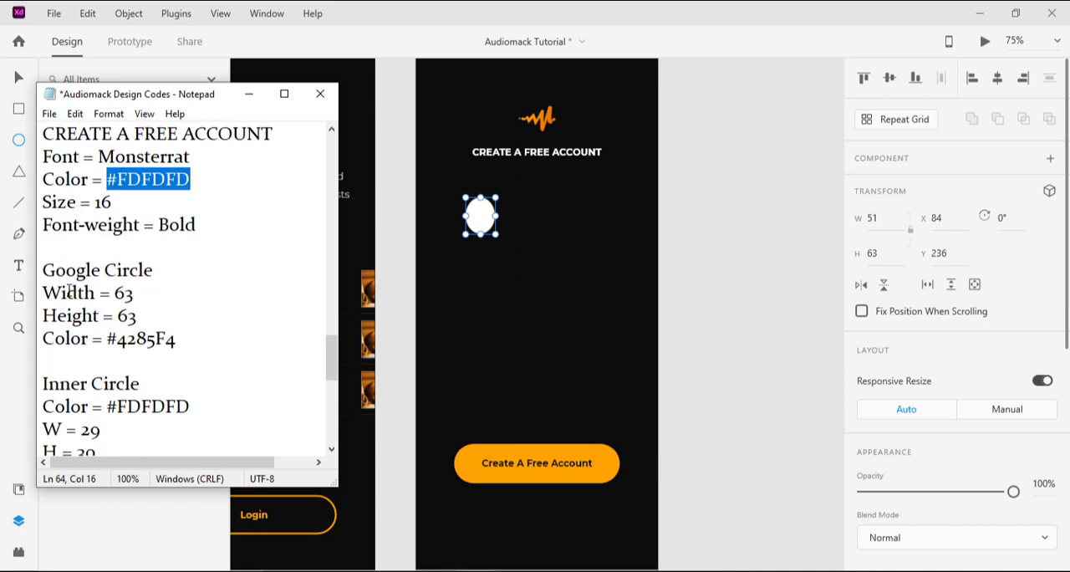
{"action": "double_click", "coordinate": [143, 337]}
{"action": "key", "text": "ctrl+c"}
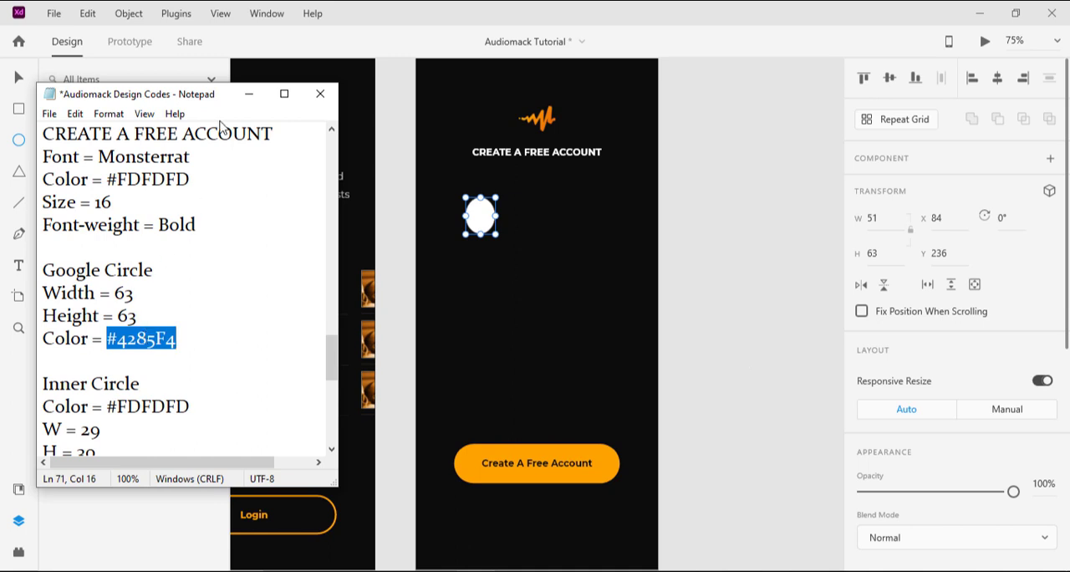
{"action": "left_click", "coordinate": [249, 93]}
Step: Set the white ellipse's width to 63 and check its height against the Google Circle specification
{"action": "scroll", "coordinate": [917, 382], "scroll_direction": "down", "scroll_amount": 4}
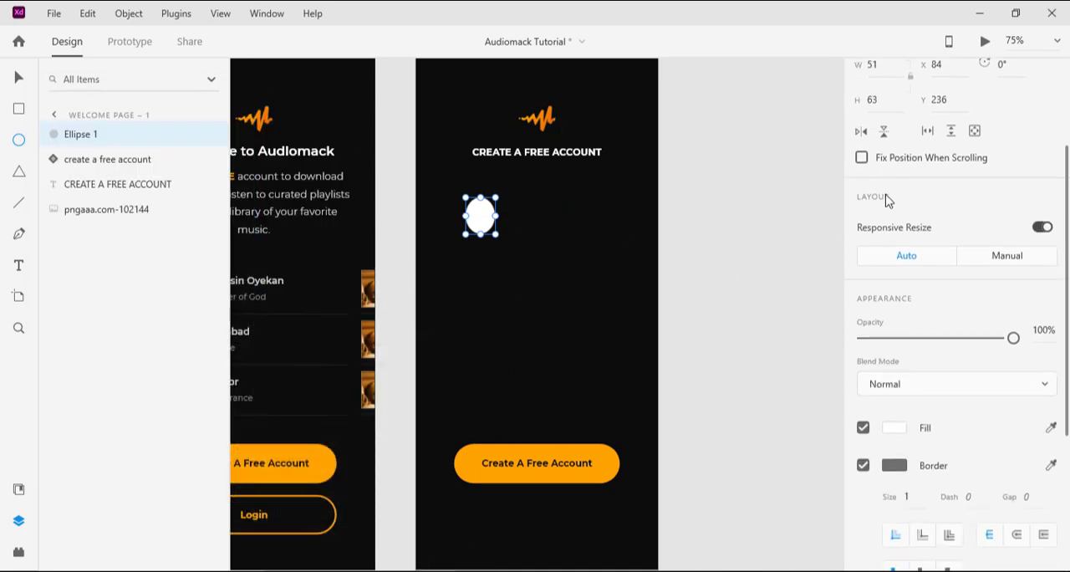
{"action": "scroll", "coordinate": [887, 201], "scroll_direction": "up", "scroll_amount": 3}
{"action": "left_click", "coordinate": [880, 218]}
{"action": "type", "text": "63"}
{"action": "key", "text": "Return"}
{"action": "left_click", "coordinate": [894, 253]}
{"action": "double_click", "coordinate": [895, 254]}
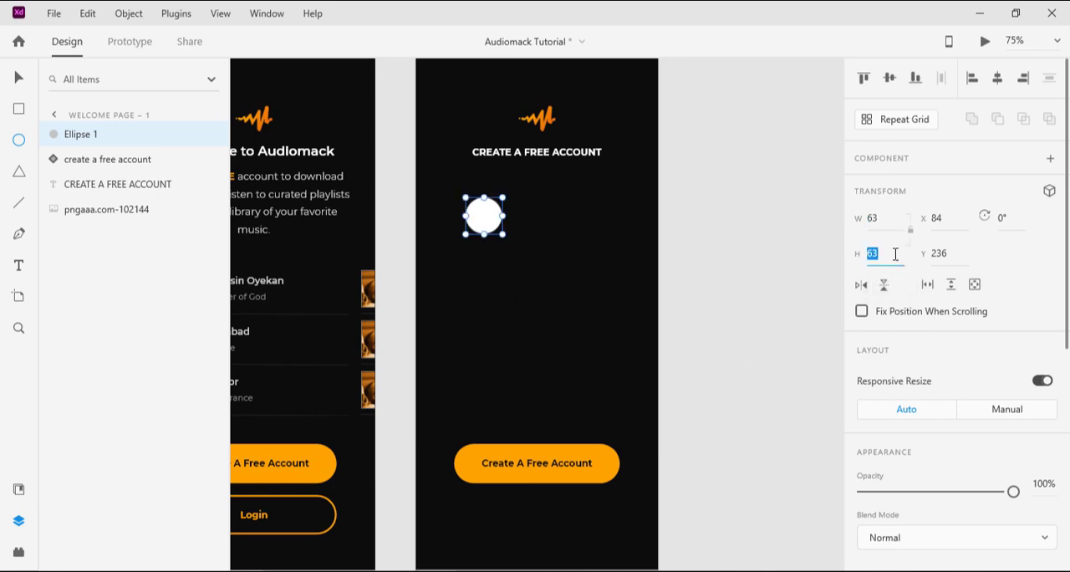
Step: Fill the circle with the copied color #4285F4 and save that color as a swatch
{"action": "scroll", "coordinate": [970, 402], "scroll_direction": "down", "scroll_amount": 3}
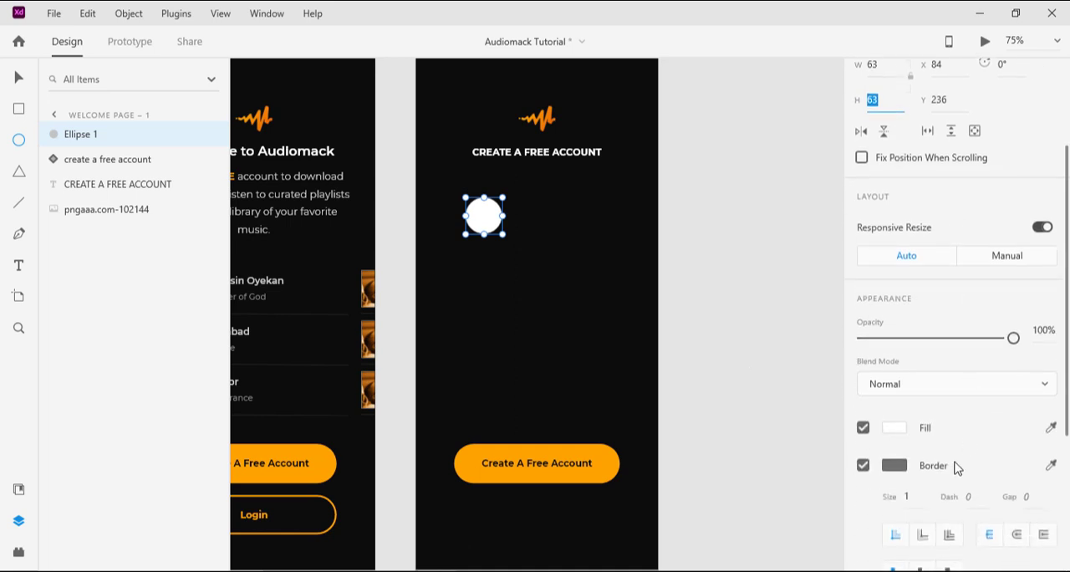
{"action": "left_click", "coordinate": [894, 429]}
{"action": "key", "text": "ctrl+v"}
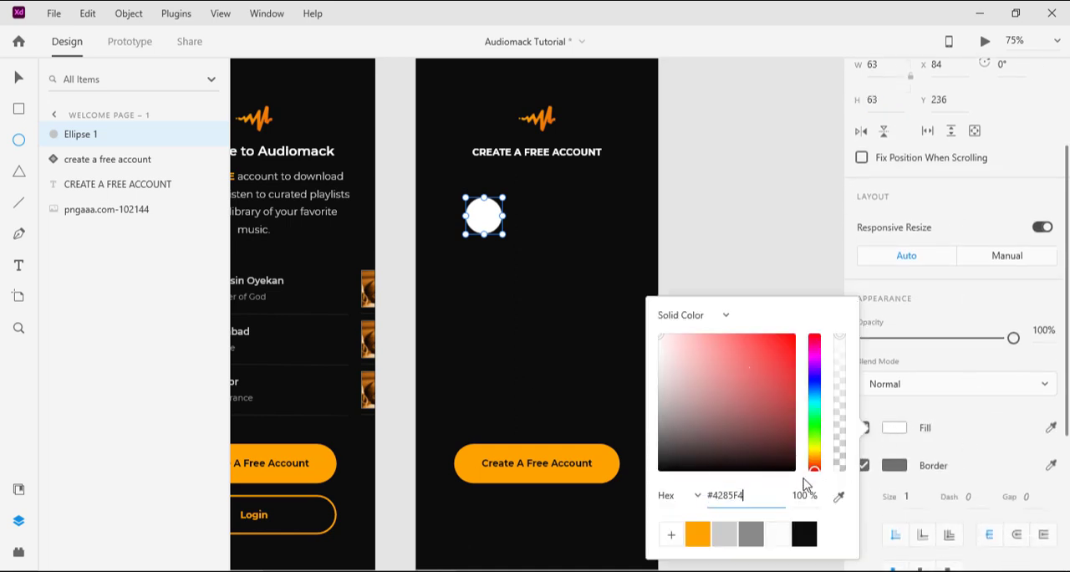
{"action": "left_click", "coordinate": [672, 535]}
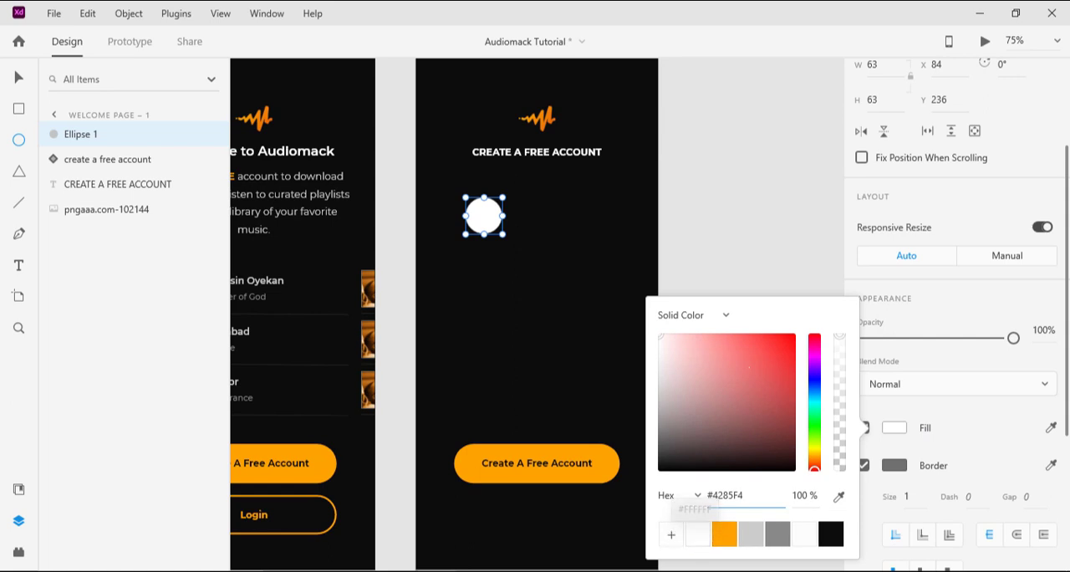
{"action": "key", "text": "Return"}
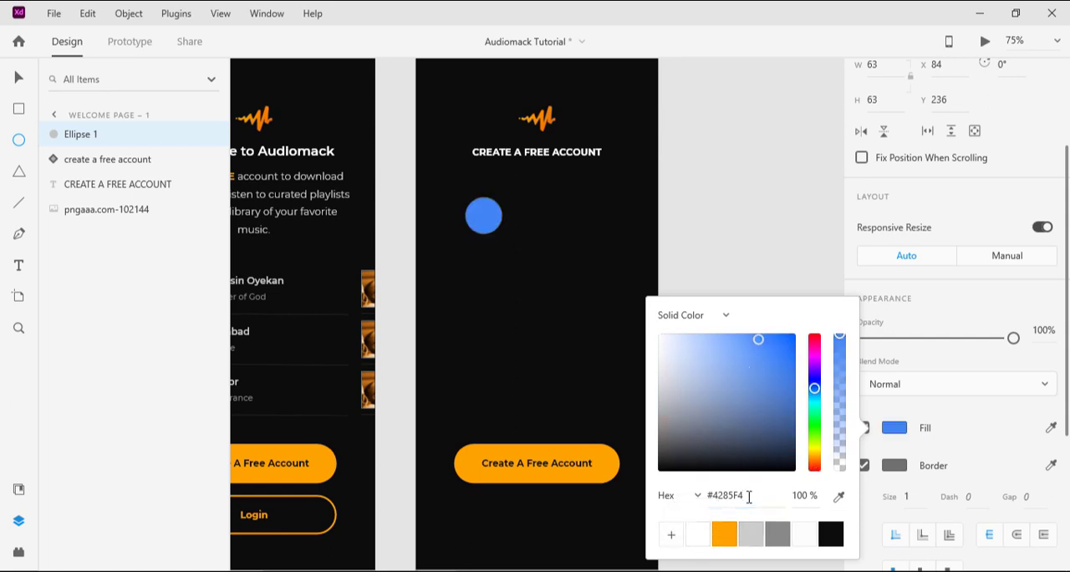
{"action": "left_click", "coordinate": [671, 536]}
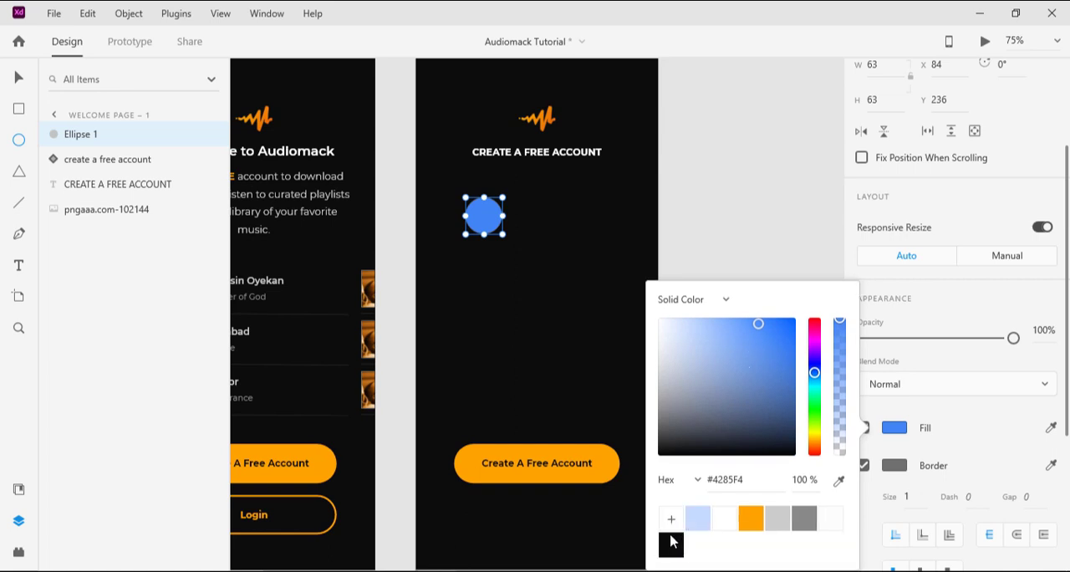
Step: Move the blue circle to about X 151, Y 195 below the heading and compare the layout with the finished Audiomack design
{"action": "left_click", "coordinate": [10, 77]}
{"action": "left_click_drag", "start_coordinate": [490, 224], "coordinate": [528, 199]}
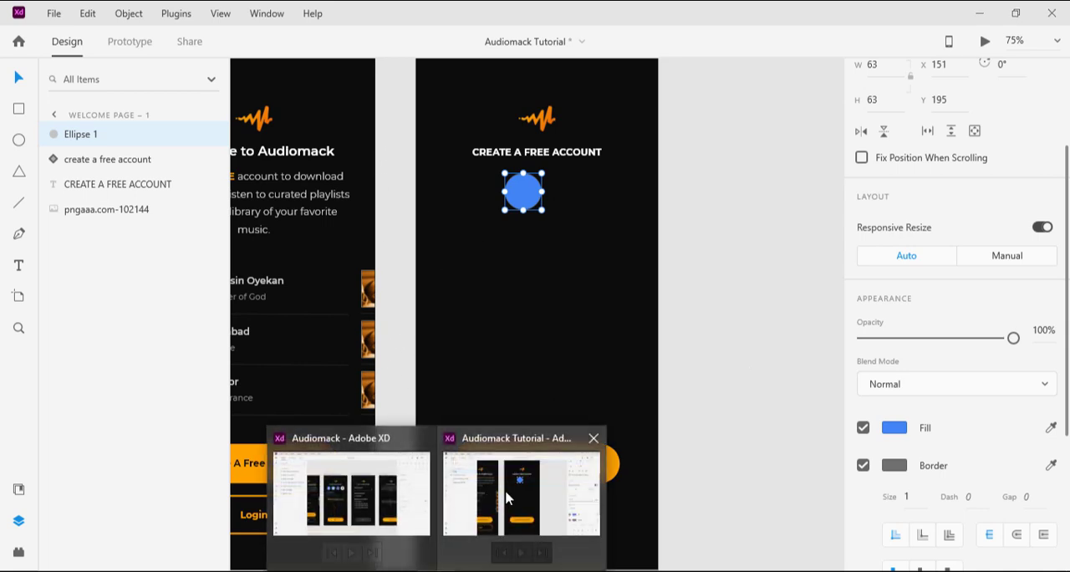
{"action": "left_click", "coordinate": [360, 493]}
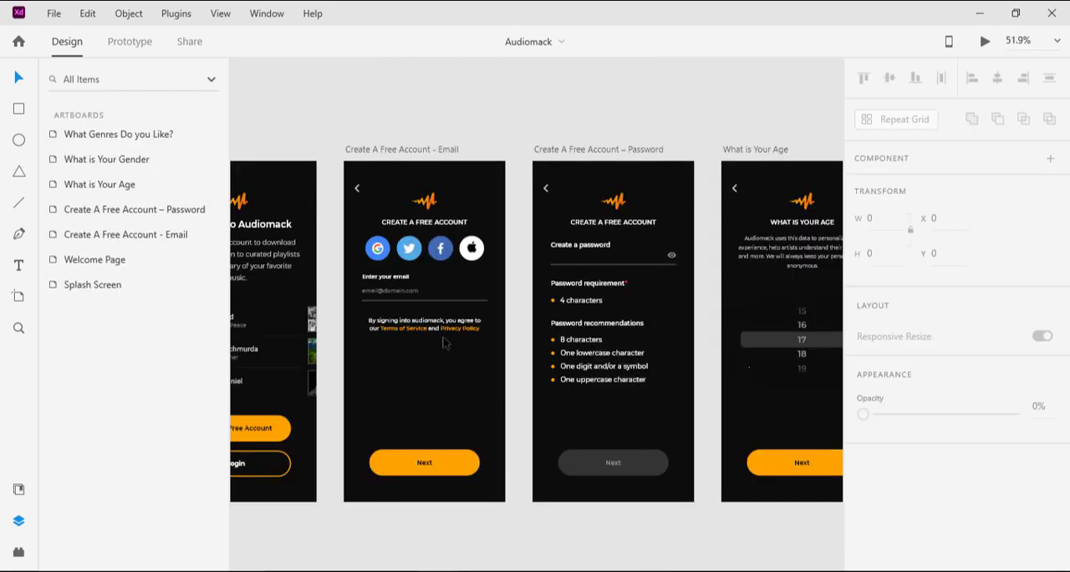
{"action": "scroll", "coordinate": [443, 343], "scroll_direction": "up", "scroll_amount": 3}
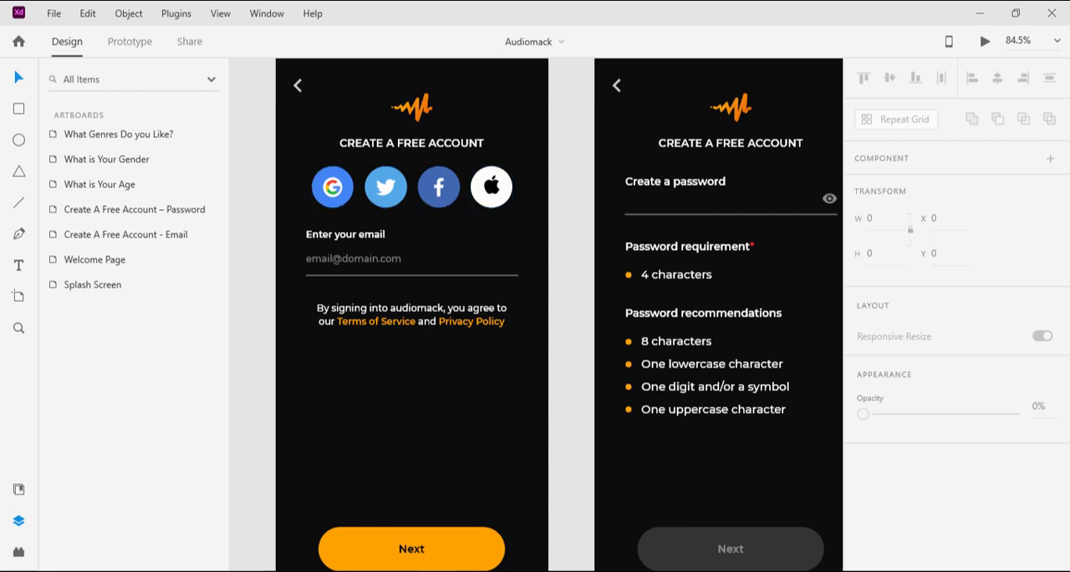
{"action": "left_click", "coordinate": [517, 522]}
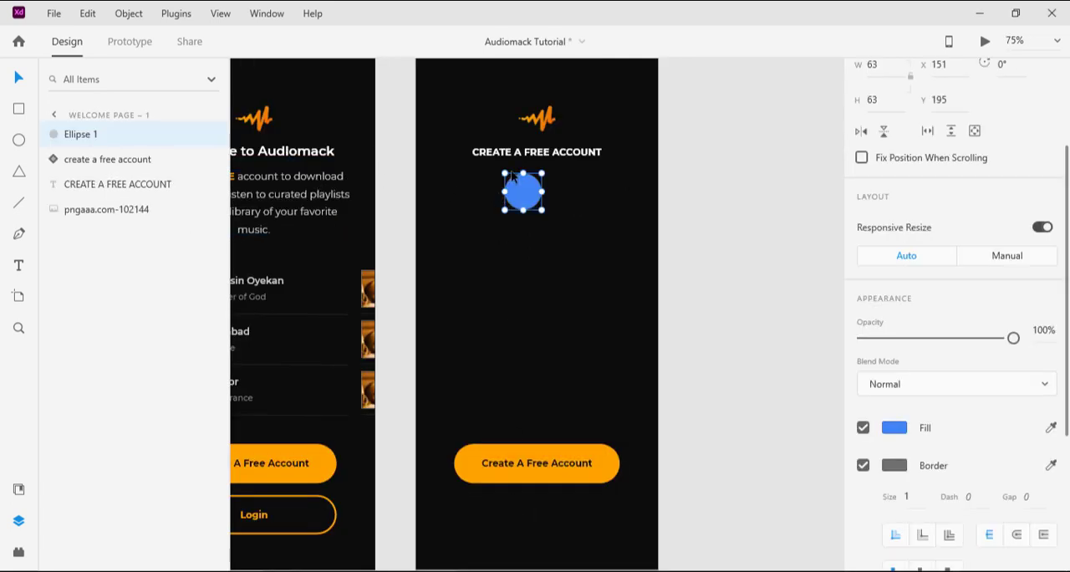
Step: Duplicate the blue circle in place and copy the Inner Circle color #FDFDFD from the design notes
{"action": "key", "text": "ctrl+d"}
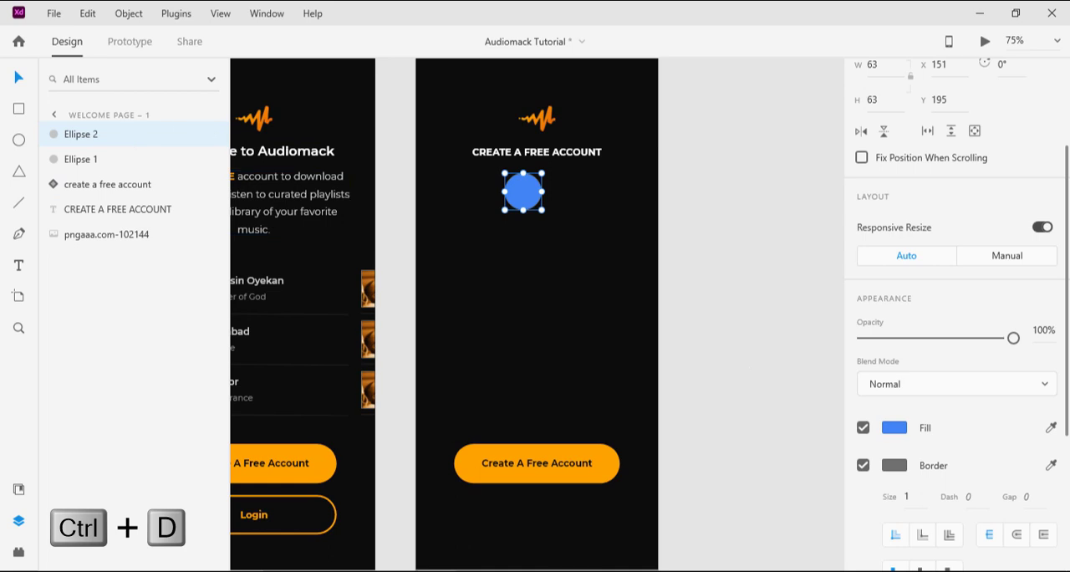
{"action": "left_click", "coordinate": [479, 511]}
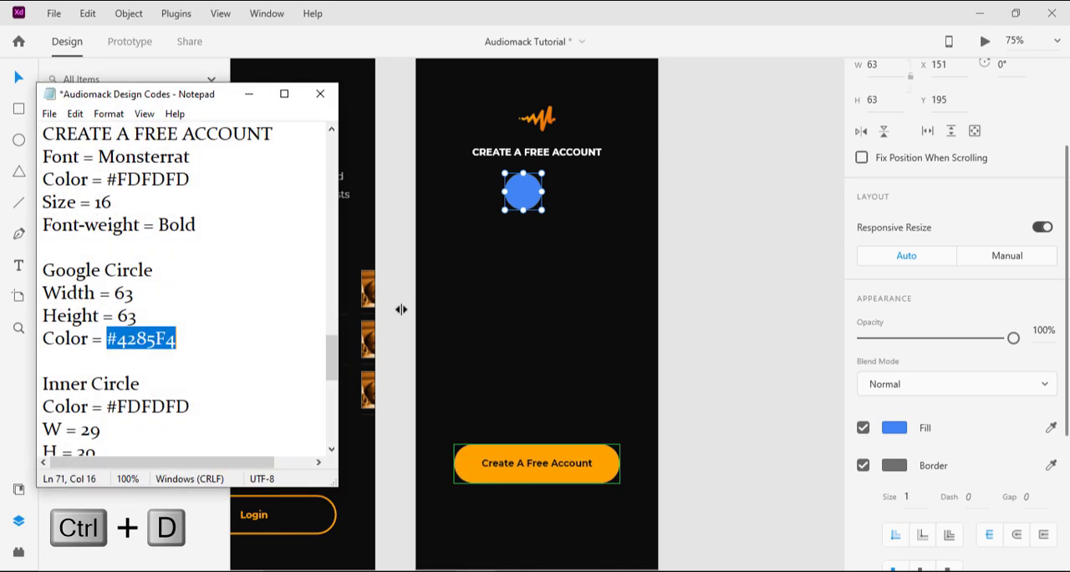
{"action": "scroll", "coordinate": [149, 359], "scroll_direction": "down", "scroll_amount": 1}
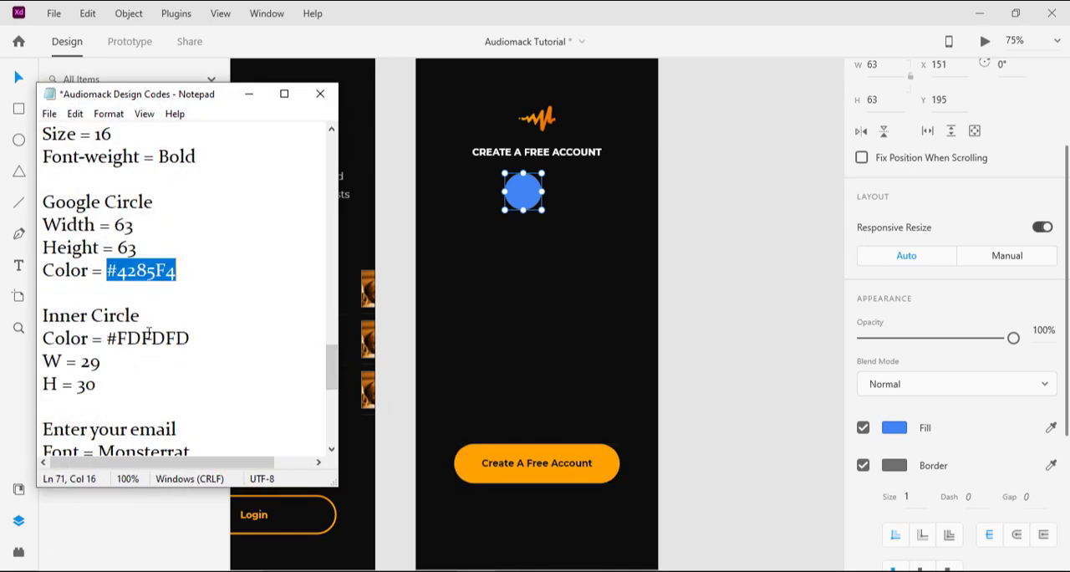
{"action": "double_click", "coordinate": [149, 338]}
{"action": "key", "text": "ctrl+c"}
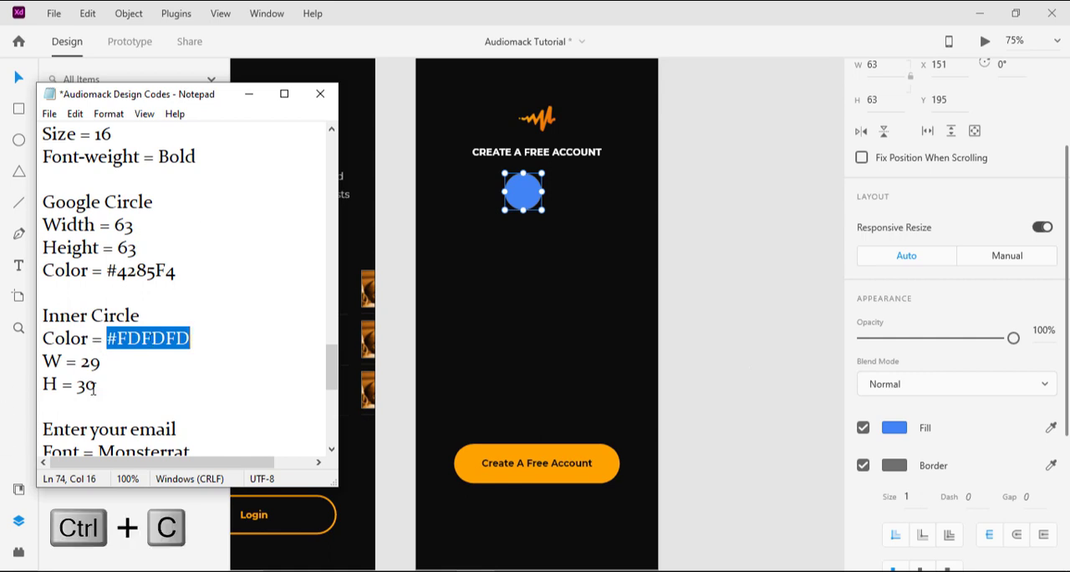
{"action": "left_click", "coordinate": [249, 96]}
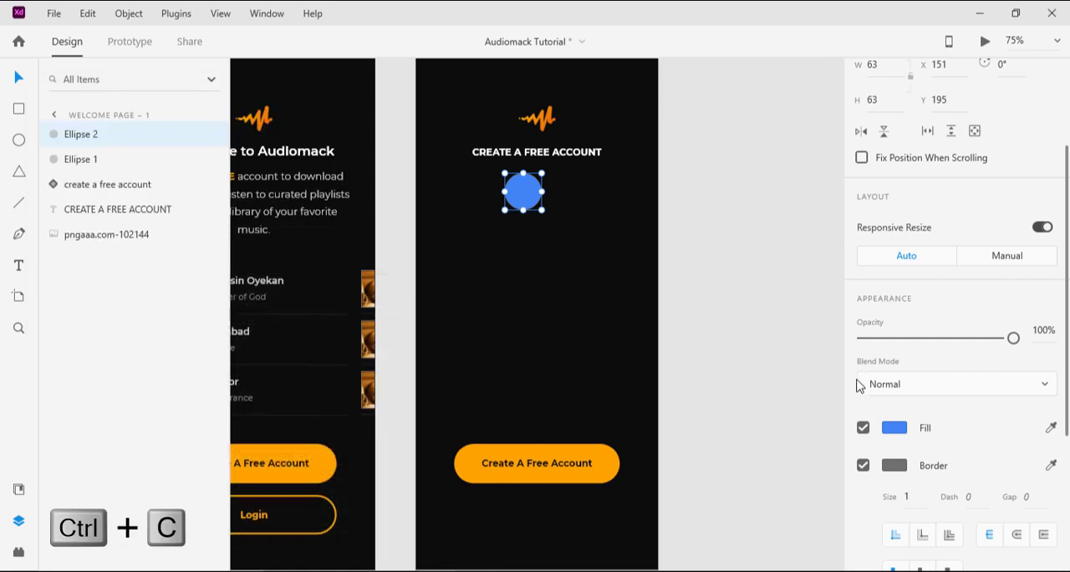
Step: Resize the duplicated circle to a width of 29 and a height of 30
{"action": "scroll", "coordinate": [870, 219], "scroll_direction": "up", "scroll_amount": 2}
{"action": "left_click", "coordinate": [884, 219]}
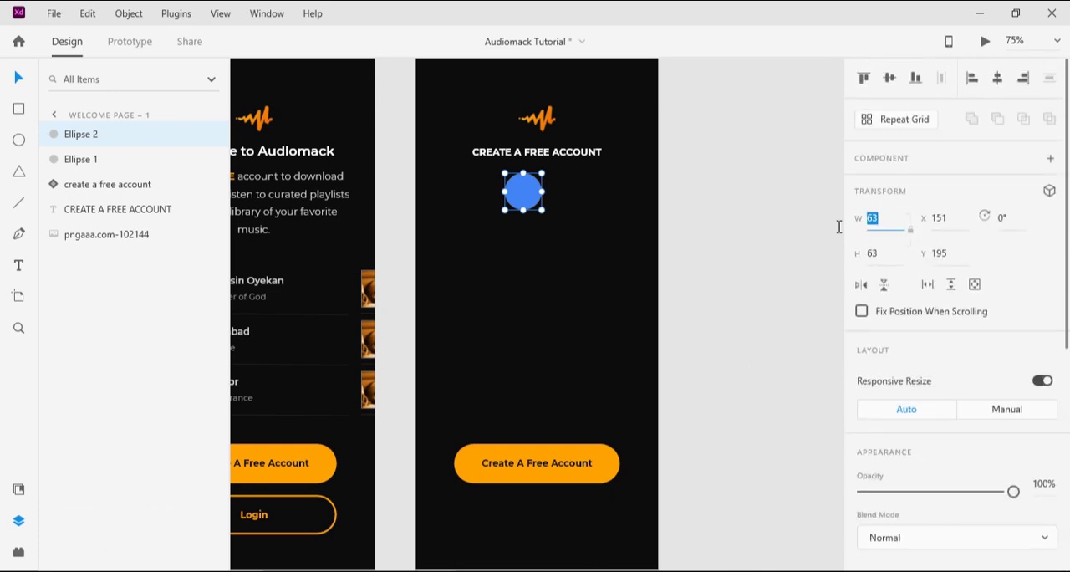
{"action": "type", "text": "29"}
{"action": "key", "text": "Return"}
{"action": "left_click", "coordinate": [869, 254]}
{"action": "type", "text": "3"}
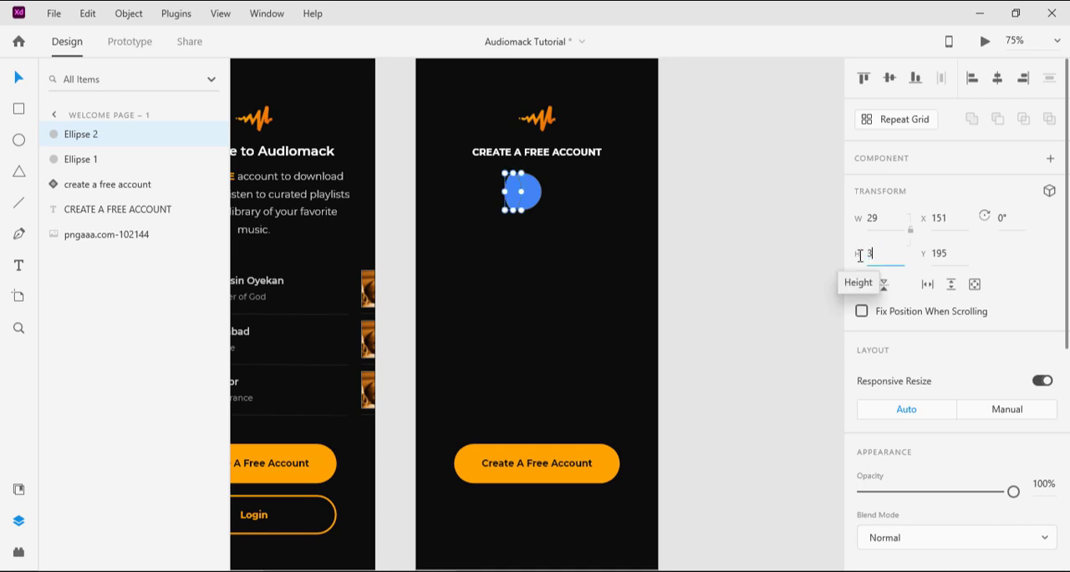
{"action": "key", "text": "Return"}
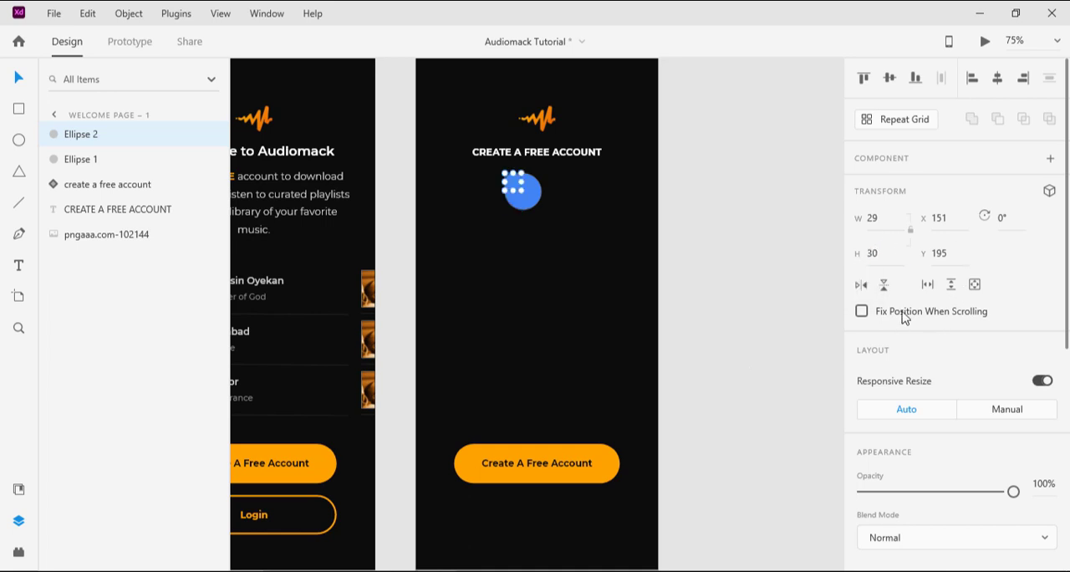
Step: Fill the small inner circle with the copied color #FDFDFD
{"action": "scroll", "coordinate": [903, 316], "scroll_direction": "down", "scroll_amount": 2}
{"action": "scroll", "coordinate": [903, 316], "scroll_direction": "down", "scroll_amount": 4}
{"action": "left_click", "coordinate": [896, 354]}
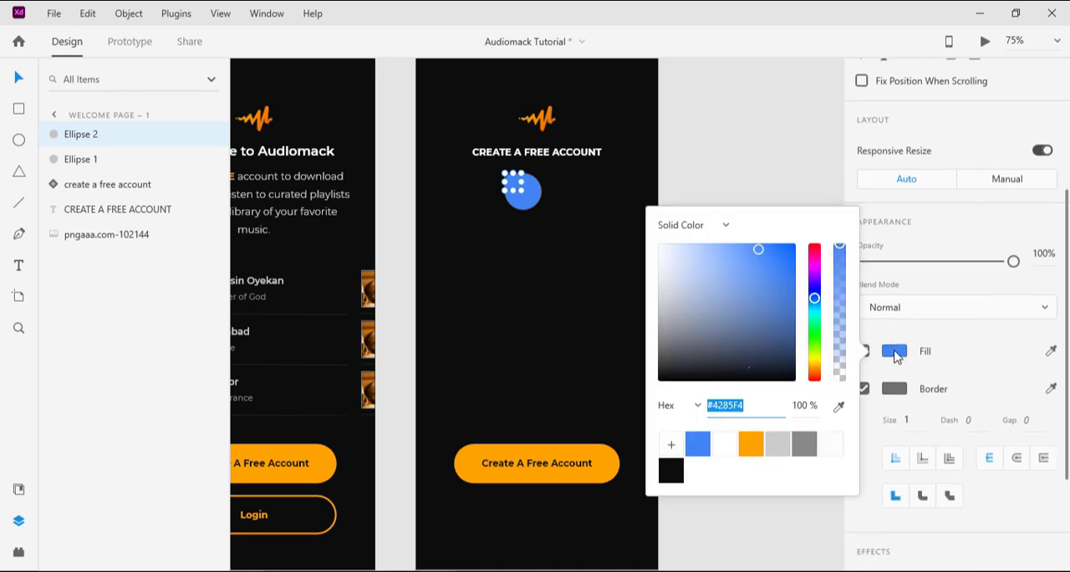
{"action": "key", "text": "ctrl+v"}
{"action": "key", "text": "Return"}
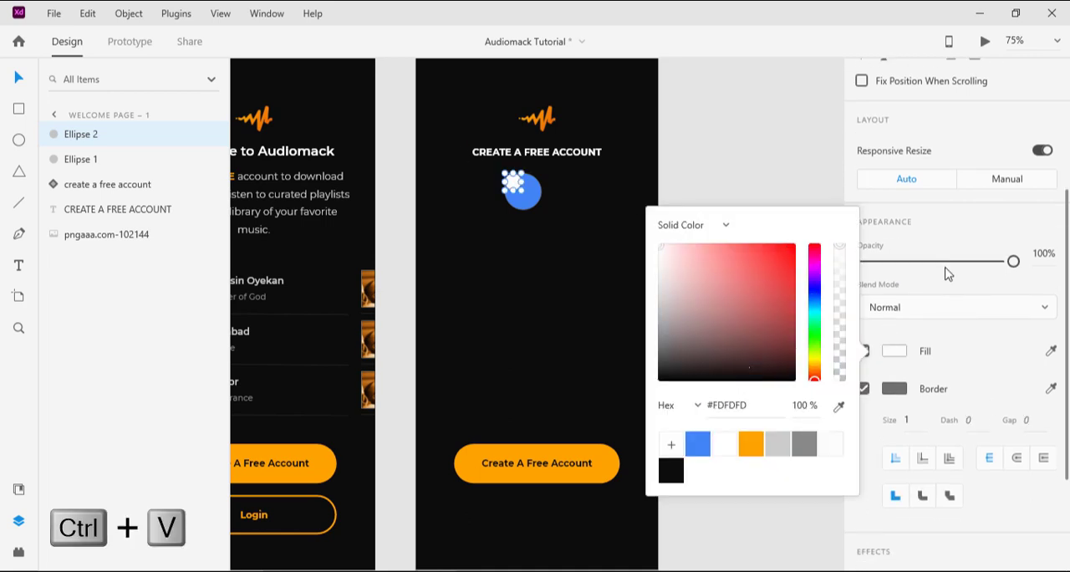
{"action": "left_click", "coordinate": [967, 286]}
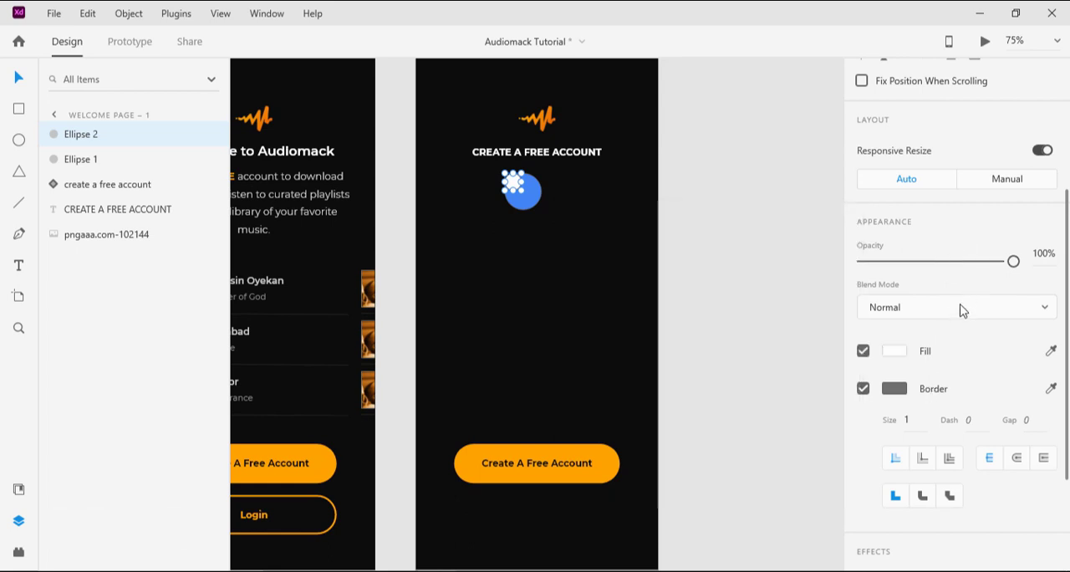
Step: Remove the border from both the small white circle and the large blue circle
{"action": "left_click", "coordinate": [863, 388]}
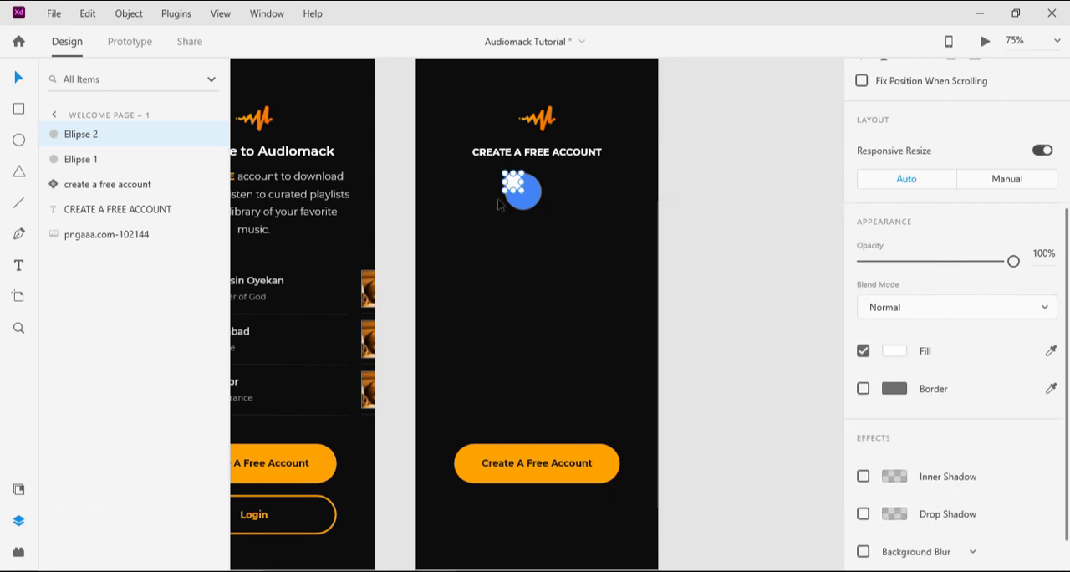
{"action": "left_click", "coordinate": [532, 199]}
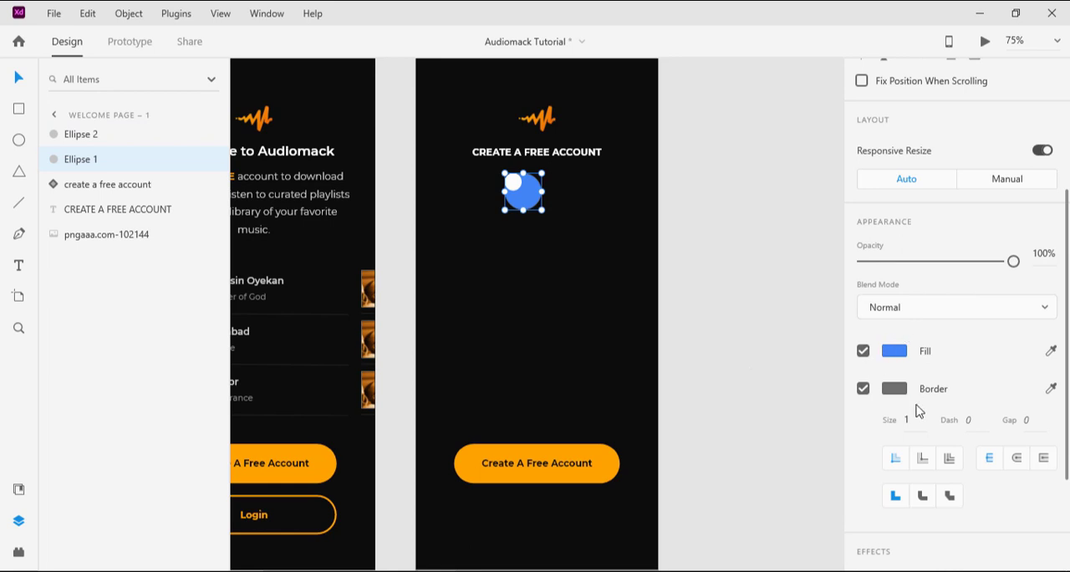
{"action": "left_click", "coordinate": [863, 388]}
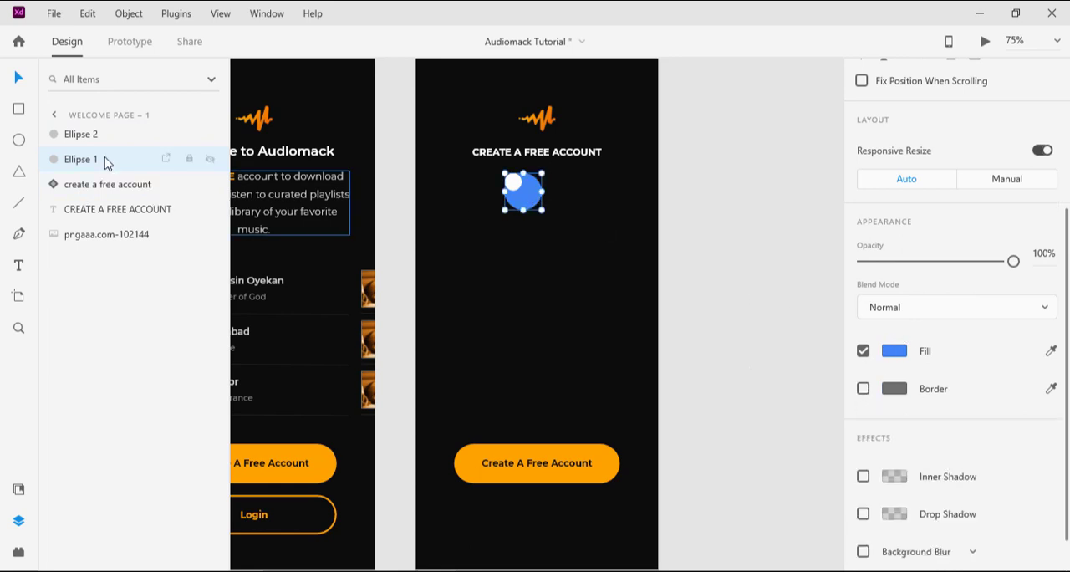
Step: Select both ellipses and align them to each other vertically and horizontally by their centers
{"action": "left_click", "coordinate": [94, 140], "text": "shift"}
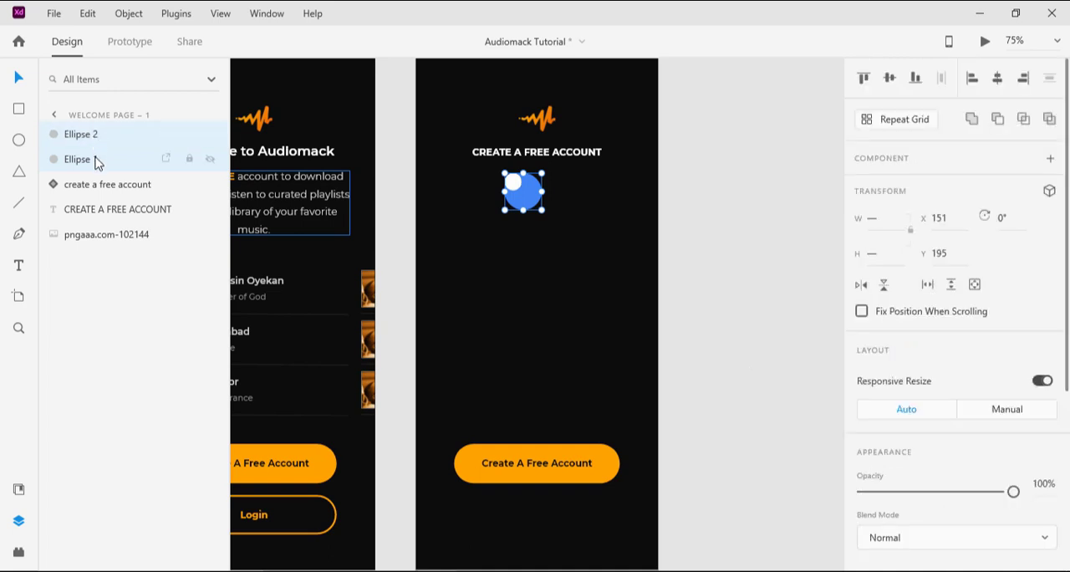
{"action": "left_click", "coordinate": [891, 79]}
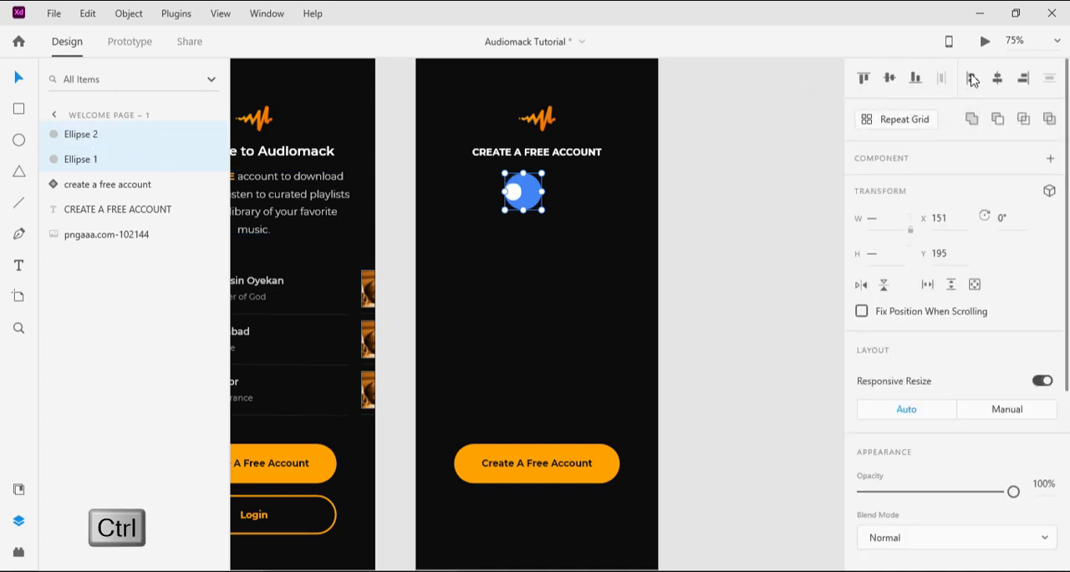
{"action": "left_click", "coordinate": [1000, 81]}
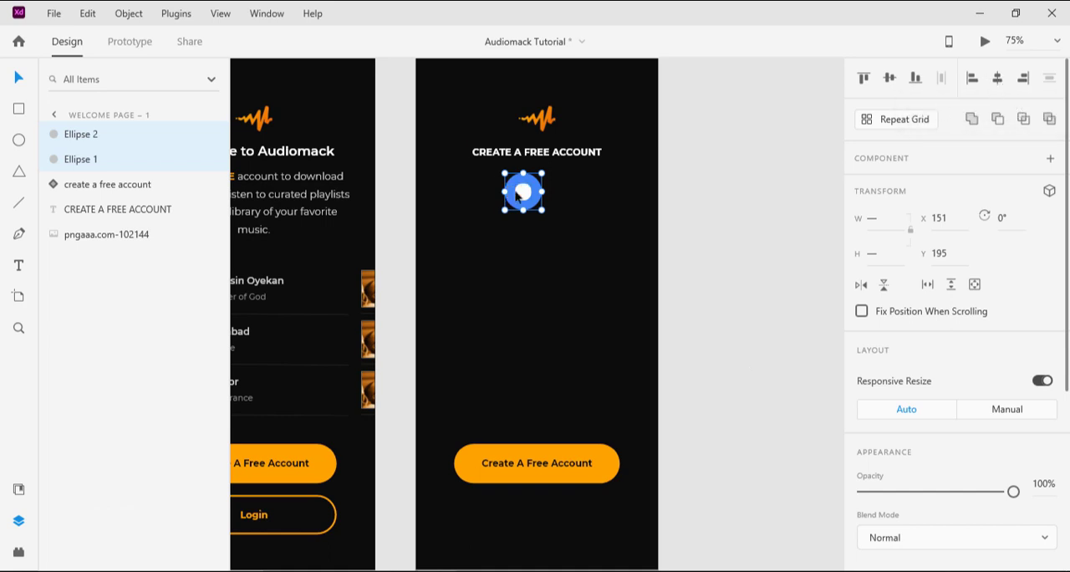
{"action": "left_click", "coordinate": [527, 300]}
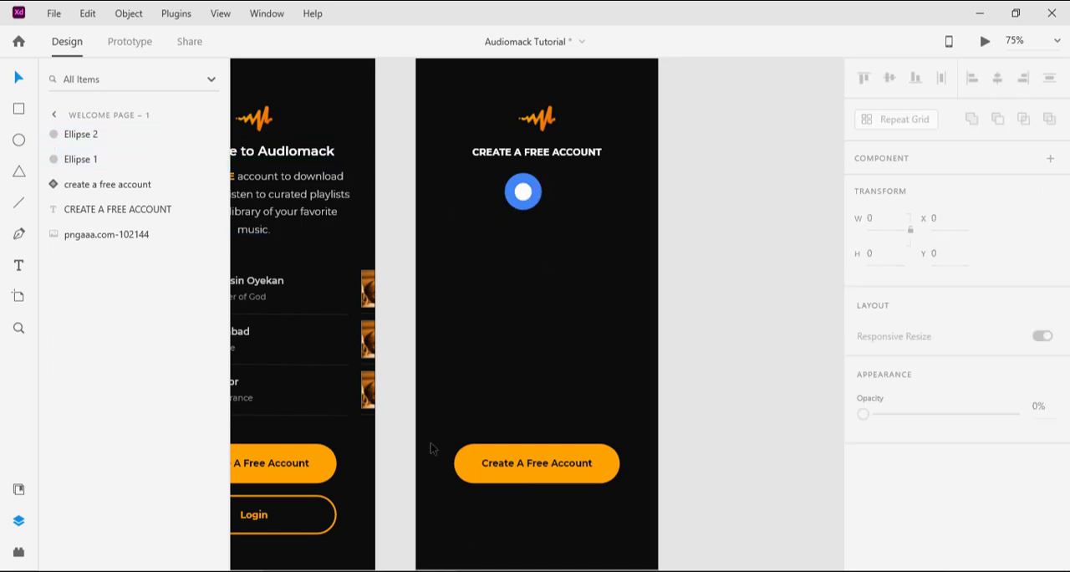
Step: Bring the Google logo image "search" from the Icons folder onto the artboard below the circles, at about X 193, Y 384
{"action": "mouse_move", "coordinate": [519, 570]}
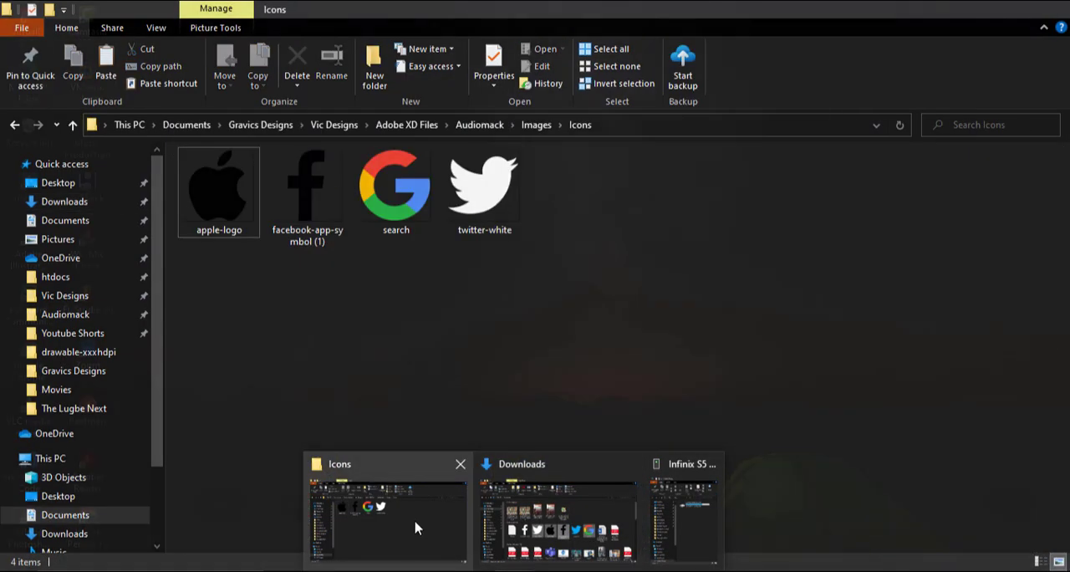
{"action": "left_click", "coordinate": [415, 527]}
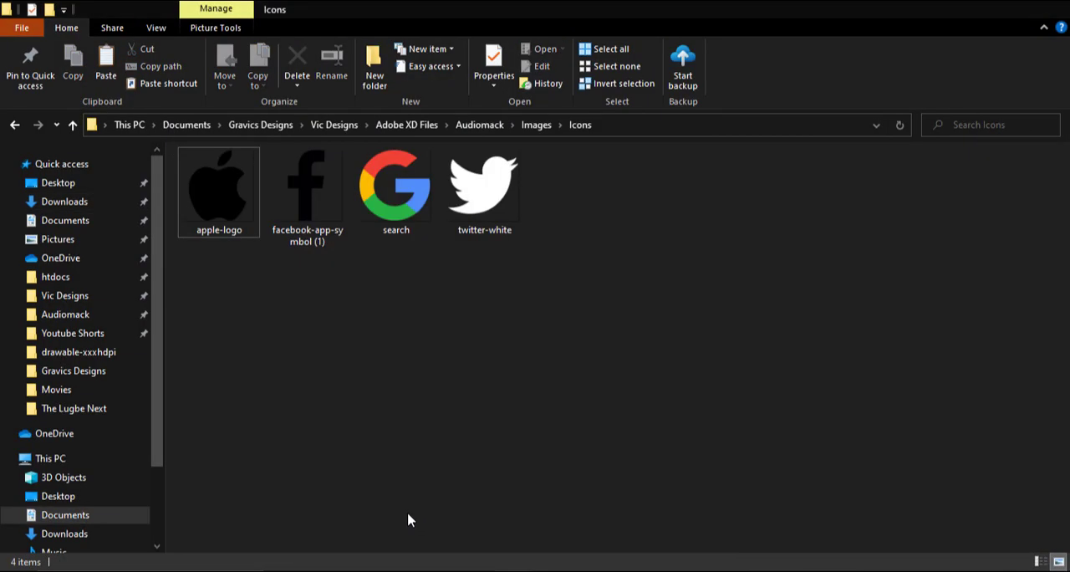
{"action": "left_click", "coordinate": [407, 184]}
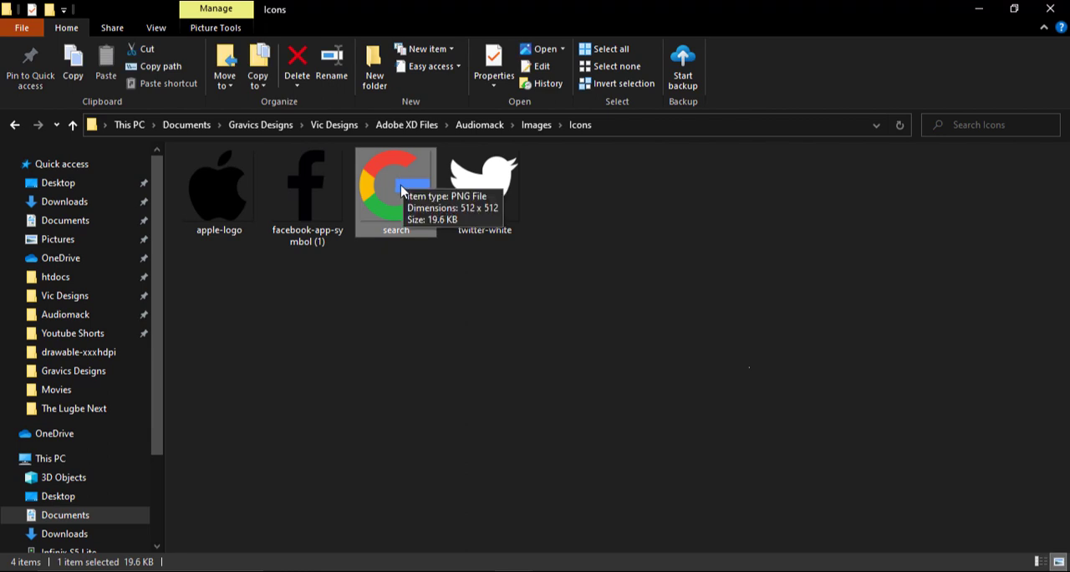
{"action": "left_click_drag", "start_coordinate": [396, 182], "coordinate": [529, 284]}
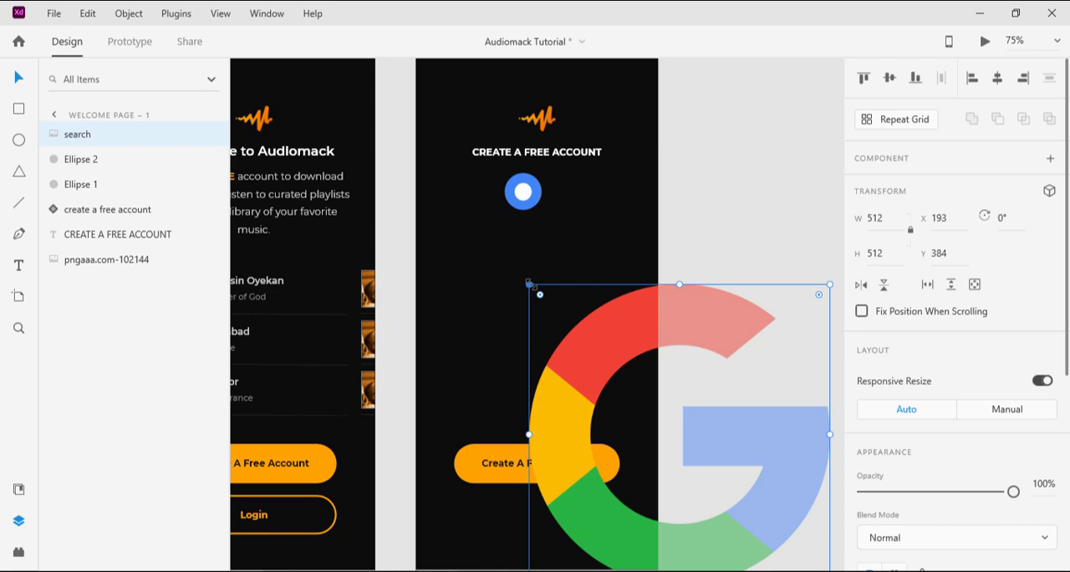
Step: Scale the Google logo down proportionally to about 23 × 23 and place it inside the small white circle
{"action": "left_click_drag", "start_coordinate": [529, 285], "coordinate": [679, 452]}
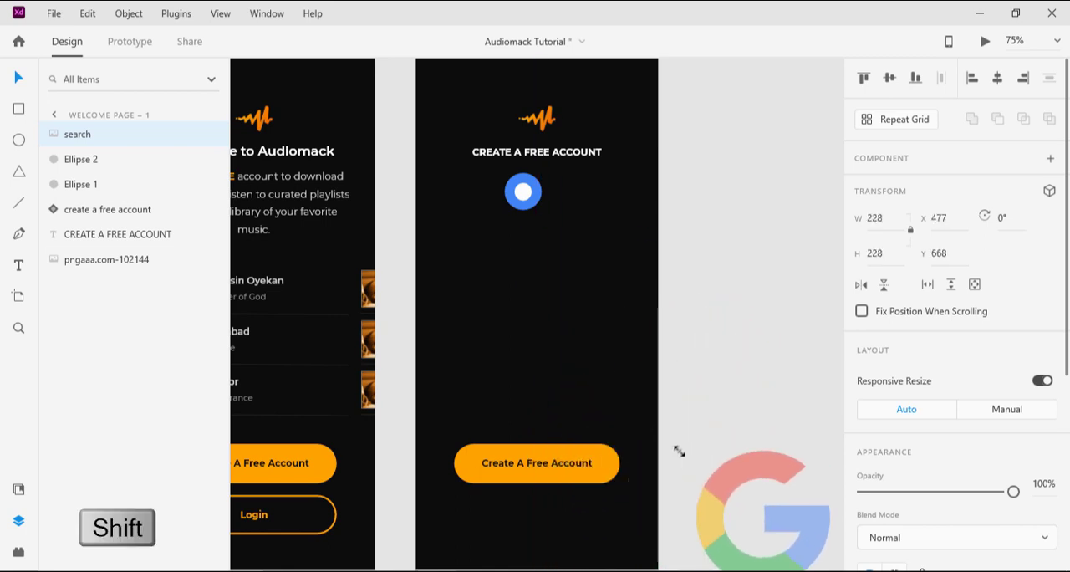
{"action": "left_click_drag", "start_coordinate": [736, 473], "coordinate": [486, 245]}
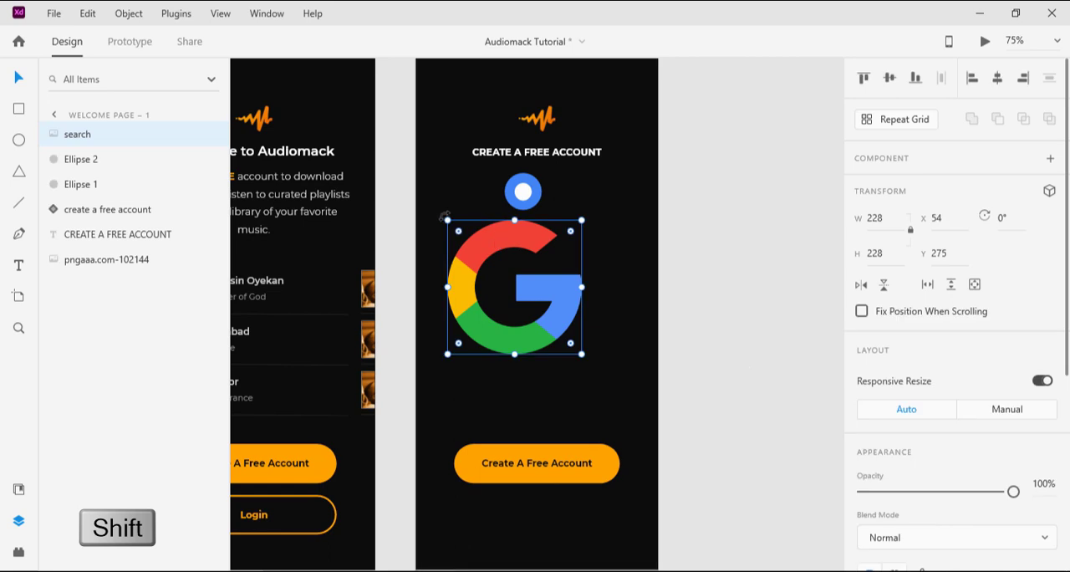
{"action": "left_click_drag", "start_coordinate": [446, 217], "coordinate": [550, 323]}
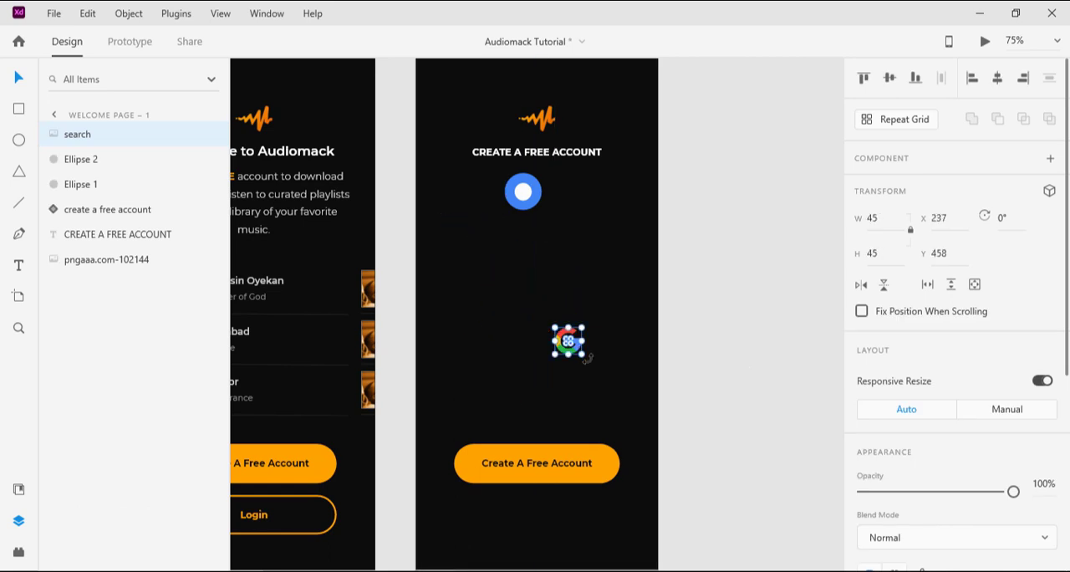
{"action": "key", "text": "alt"}
{"action": "left_click_drag", "start_coordinate": [583, 354], "coordinate": [528, 195]}
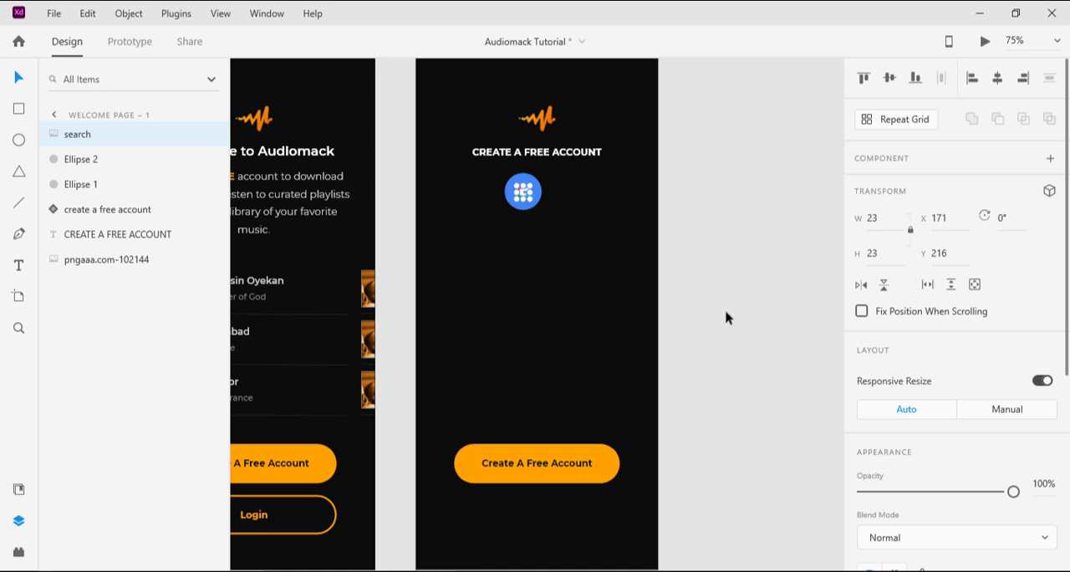
{"action": "left_click", "coordinate": [682, 233]}
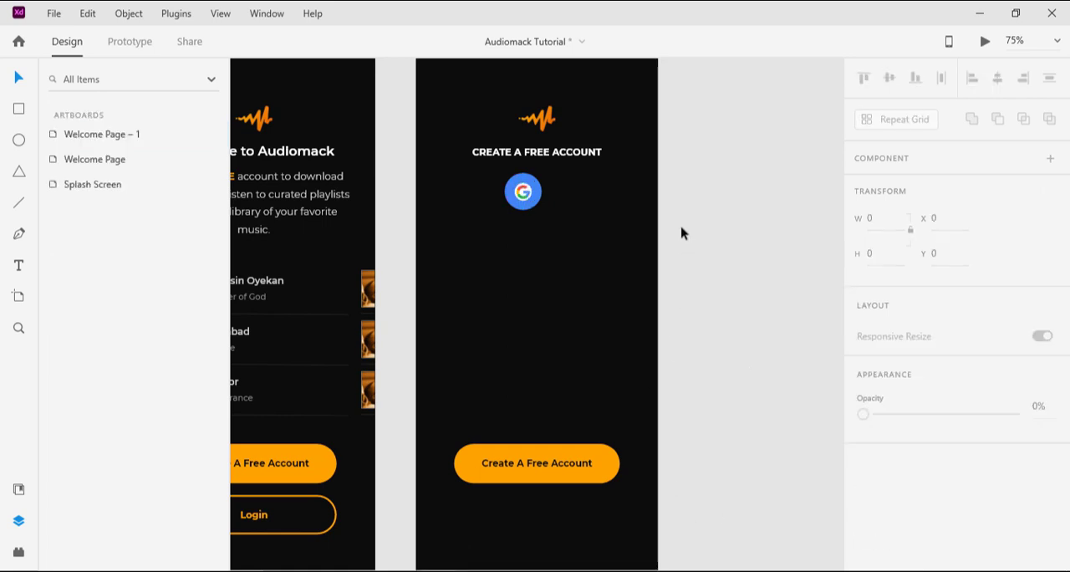
Step: Nudge the Google logo up to Y 215 and align it with the white inner circle by their vertical middles
{"action": "left_click", "coordinate": [523, 192]}
{"action": "key", "text": "Up"}
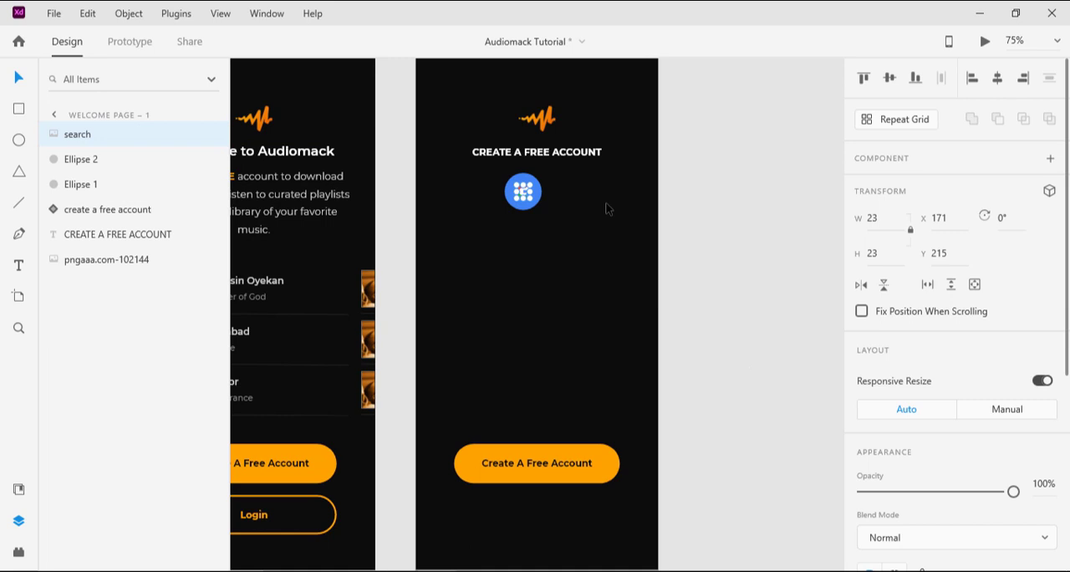
{"action": "left_click", "coordinate": [106, 164], "text": "shift"}
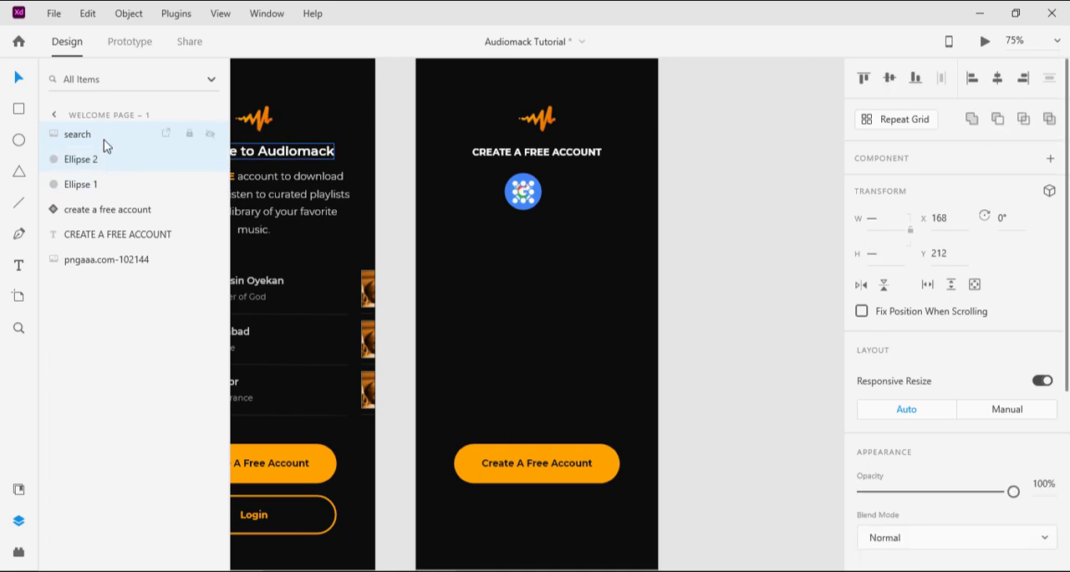
{"action": "left_click", "coordinate": [891, 79]}
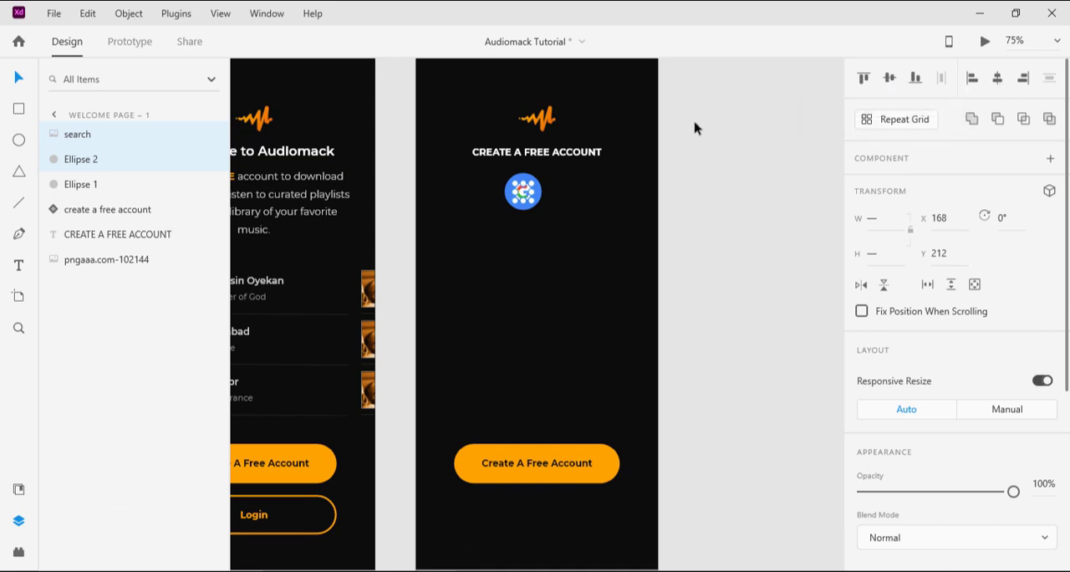
{"action": "left_click", "coordinate": [703, 209]}
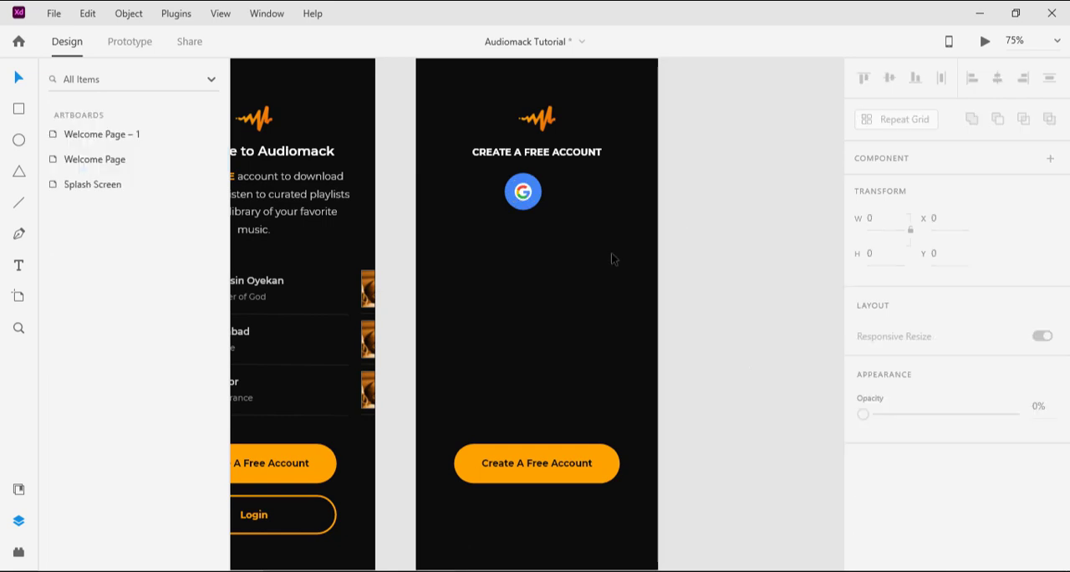
Step: Group the Google logo with both circles and name the group Google
{"action": "left_click", "coordinate": [99, 135]}
{"action": "left_click", "coordinate": [590, 220]}
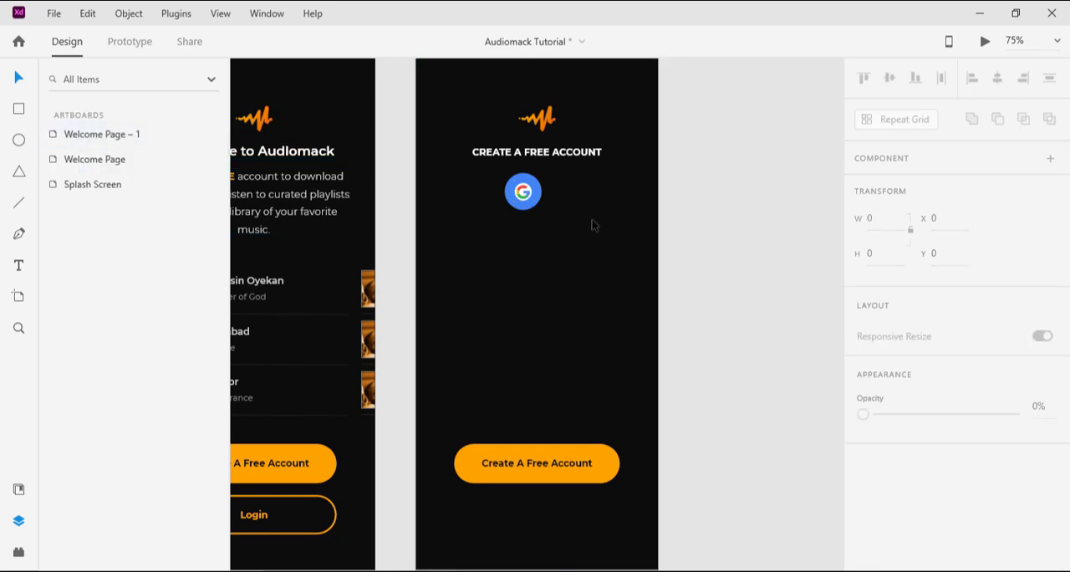
{"action": "left_click", "coordinate": [535, 190]}
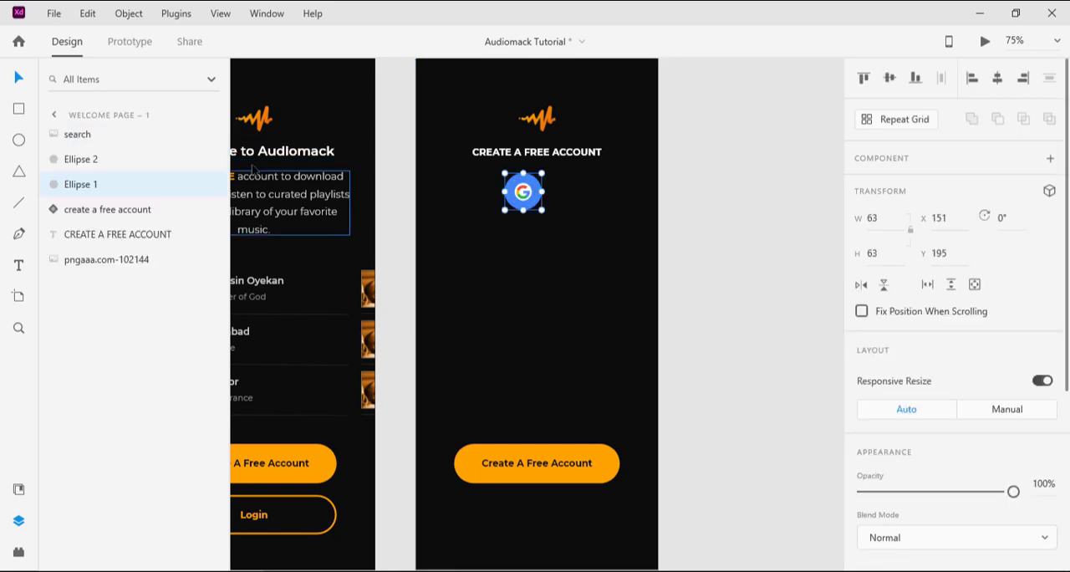
{"action": "left_click", "coordinate": [88, 136], "text": "shift"}
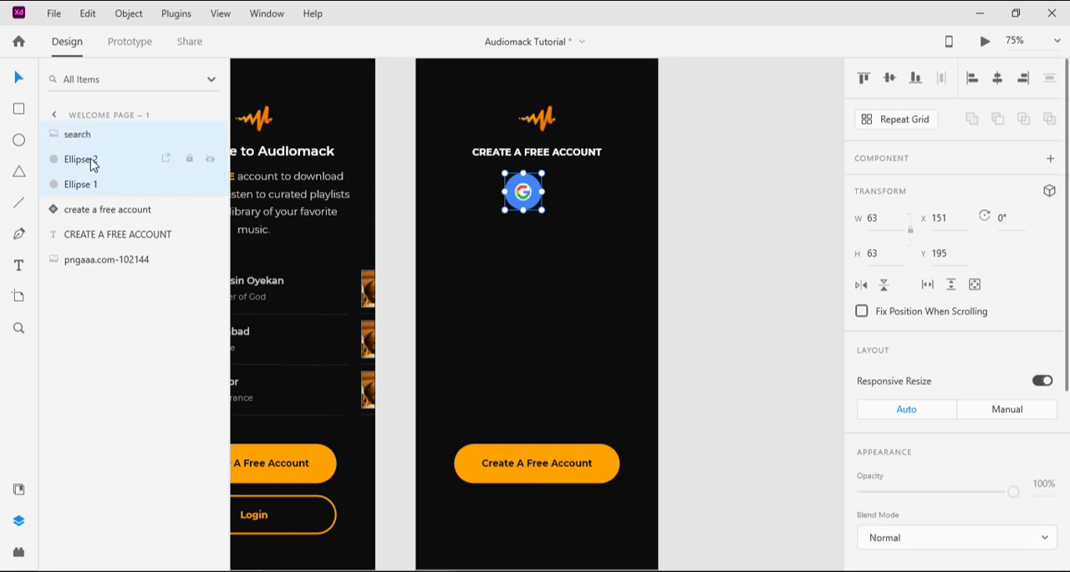
{"action": "key", "text": "ctrl+g"}
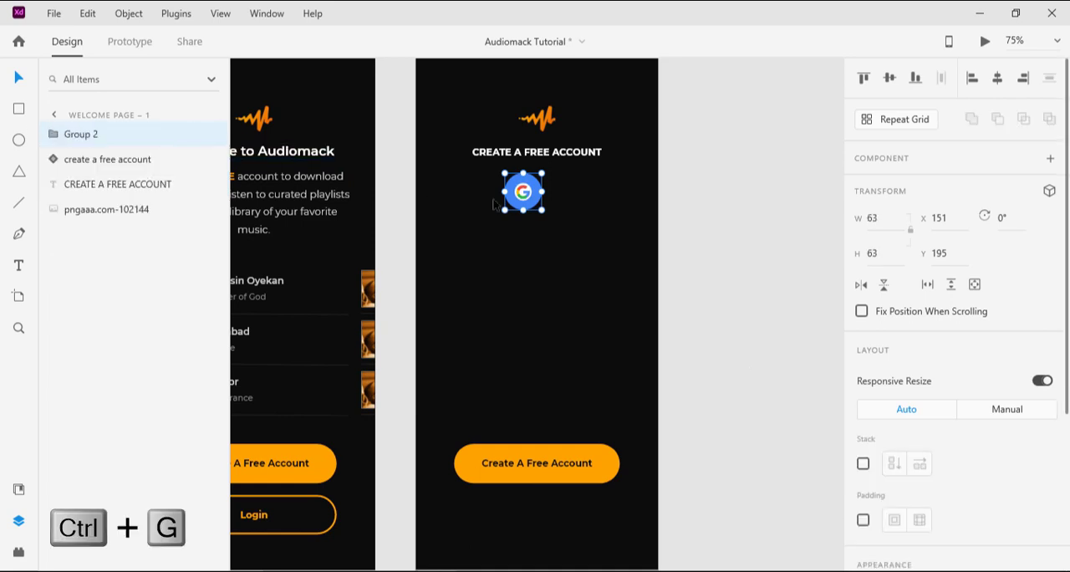
{"action": "double_click", "coordinate": [87, 139]}
{"action": "type", "text": "Google"}
{"action": "key", "text": "Return"}
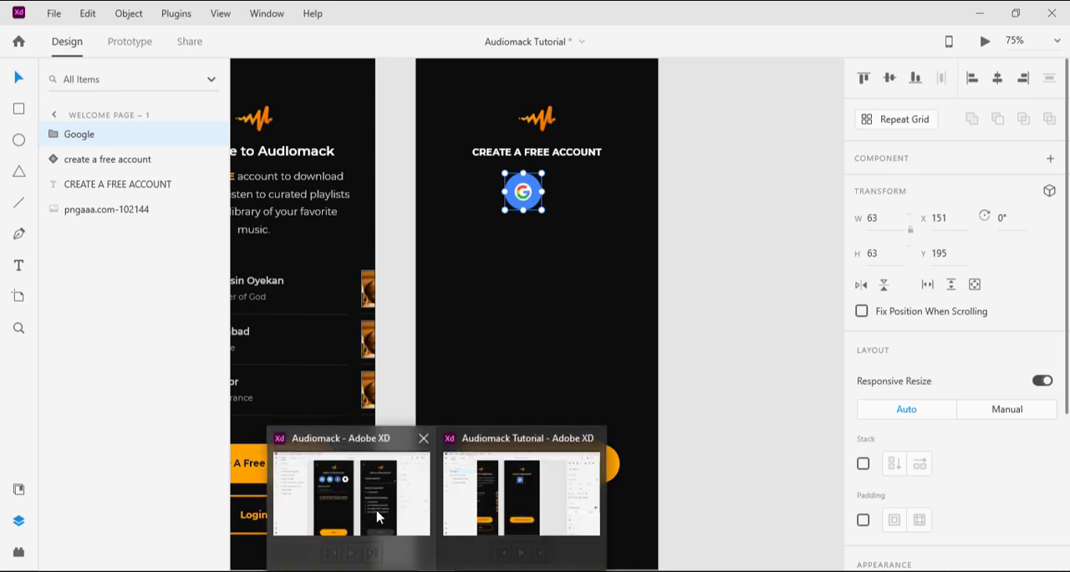
Step: Bring the Social Media Icons group from the finished Audiomack file onto the tutorial artboard, beneath the CREATE A FREE ACCOUNT heading
{"action": "left_click", "coordinate": [378, 513]}
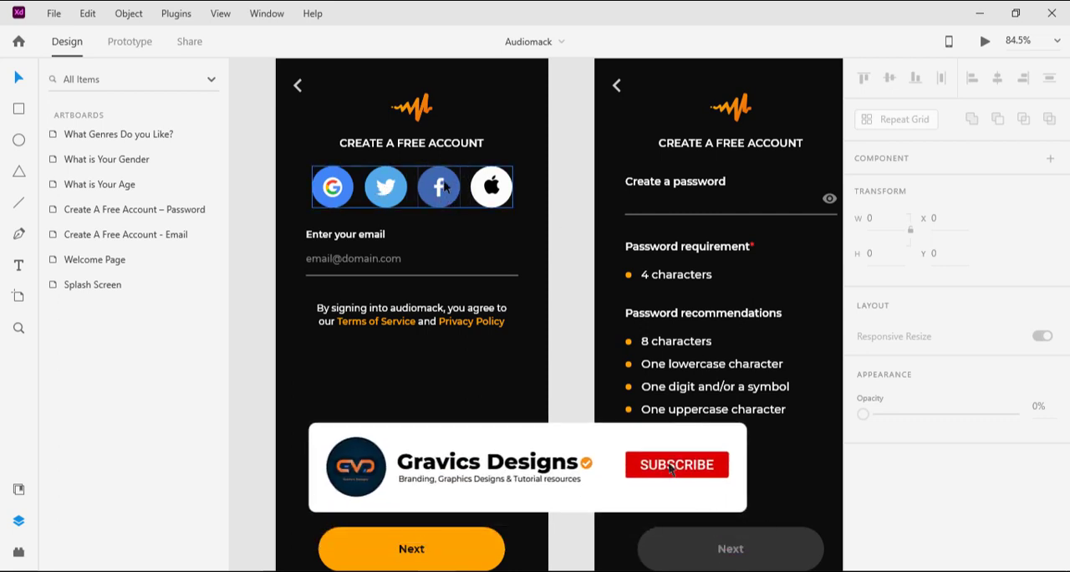
{"action": "left_click", "coordinate": [435, 180]}
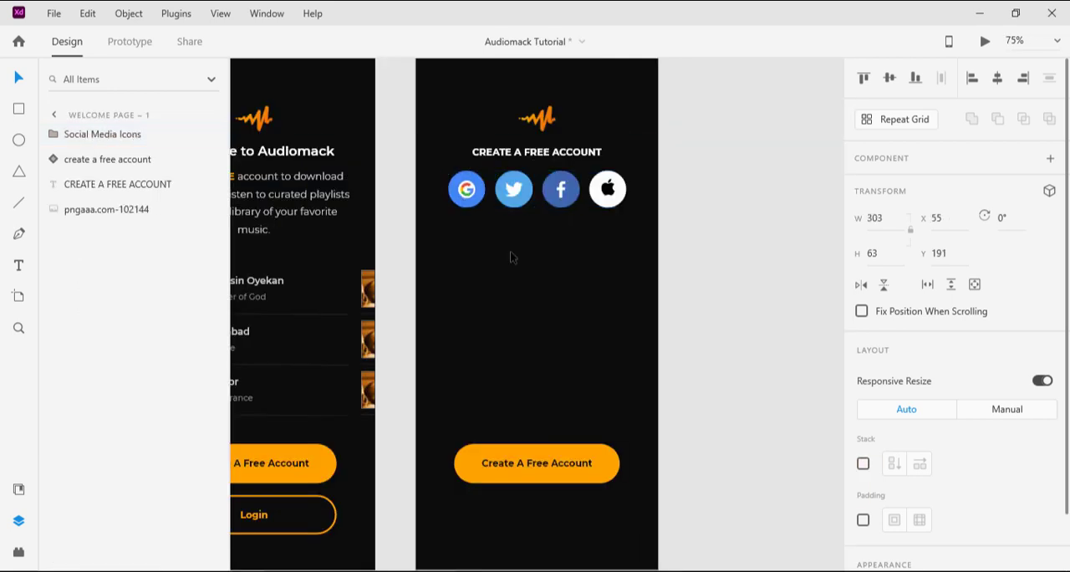
{"action": "left_click", "coordinate": [512, 256]}
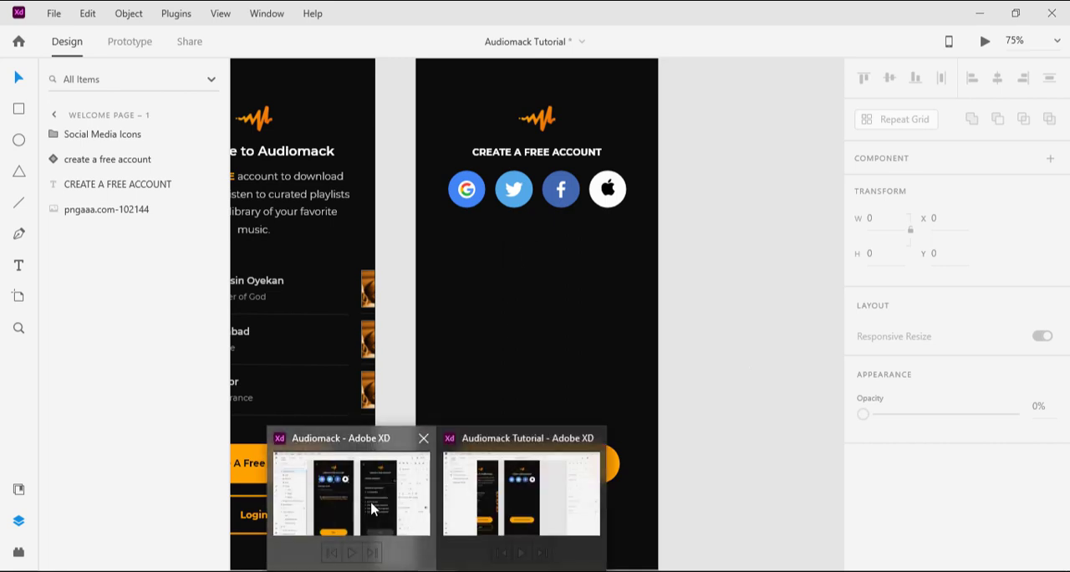
Step: Check the finished design, then duplicate the CREATE A FREE ACCOUNT heading and place the copy below the social icons at about X 107, Y 276
{"action": "left_click", "coordinate": [373, 504]}
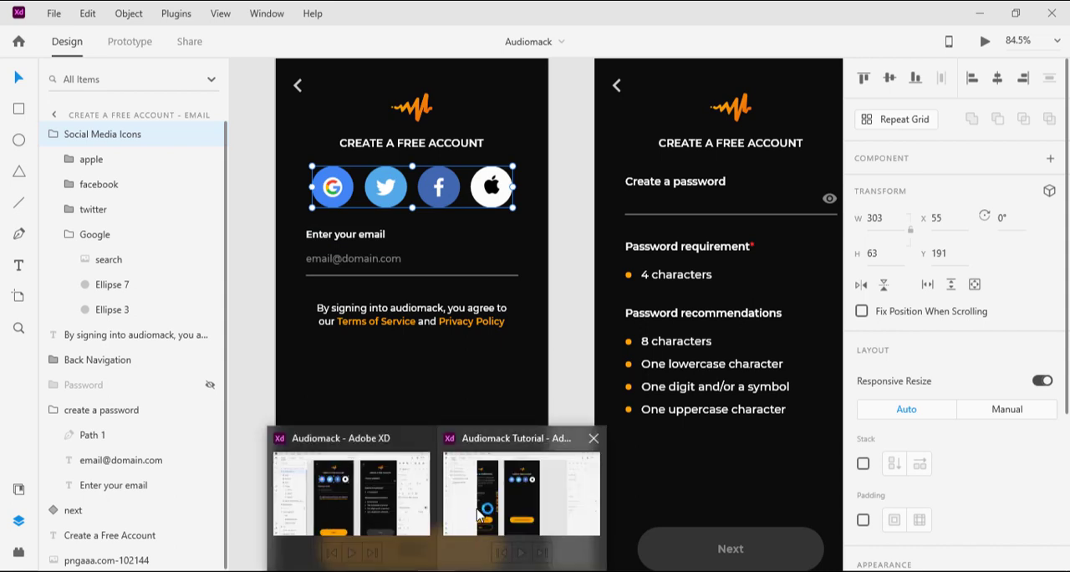
{"action": "left_click", "coordinate": [485, 512]}
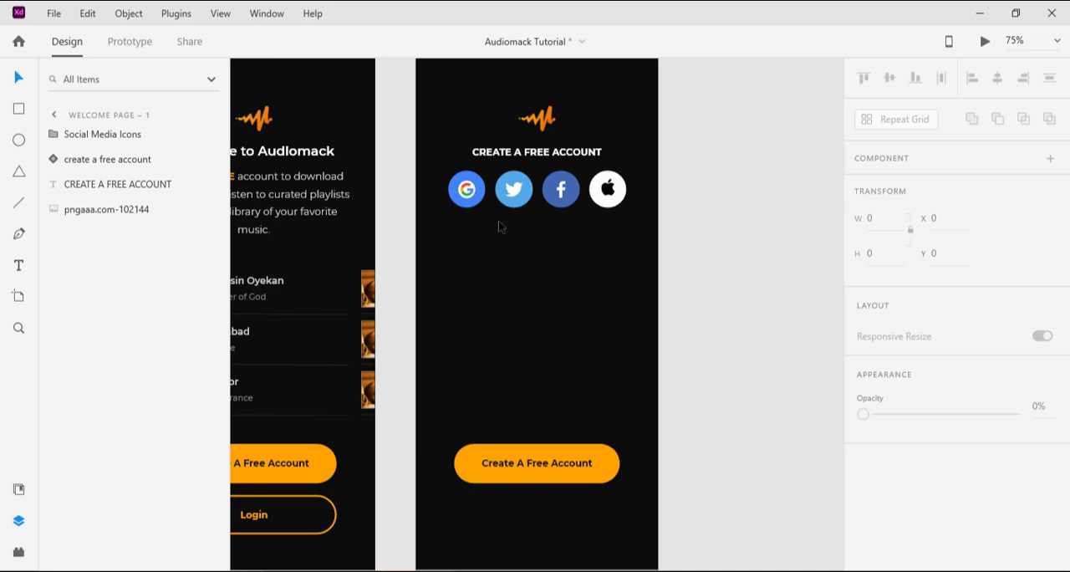
{"action": "key", "text": "t"}
{"action": "left_click", "coordinate": [19, 79]}
{"action": "left_click", "coordinate": [546, 153]}
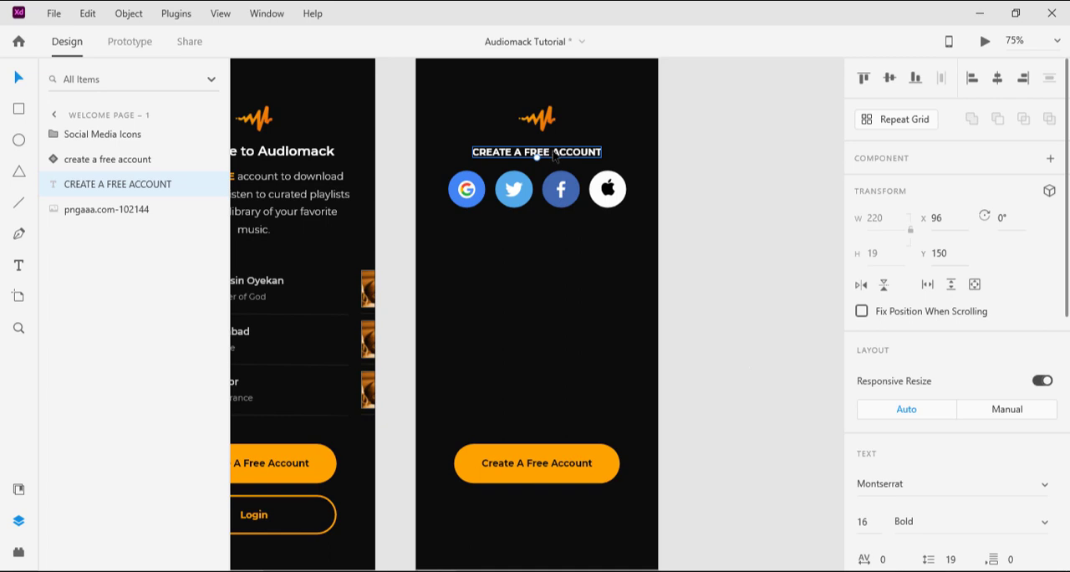
{"action": "key", "text": "ctrl+d"}
{"action": "left_click_drag", "start_coordinate": [556, 157], "coordinate": [567, 230]}
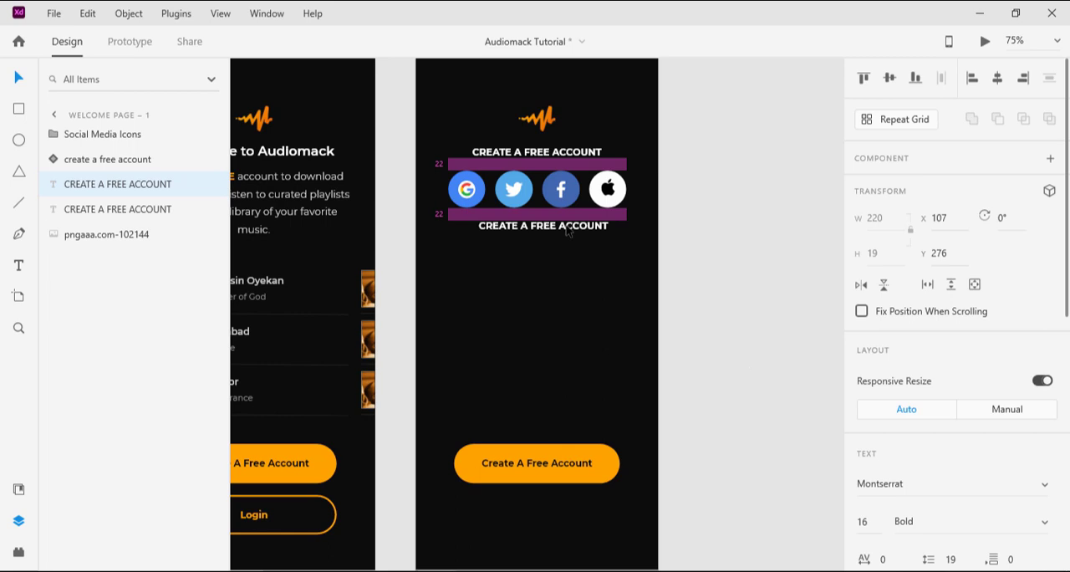
{"action": "left_click_drag", "start_coordinate": [569, 231], "coordinate": [569, 232]}
Step: Replace the duplicated heading's text with "Enter your email", copied from the Notepad design notes
{"action": "double_click", "coordinate": [556, 232]}
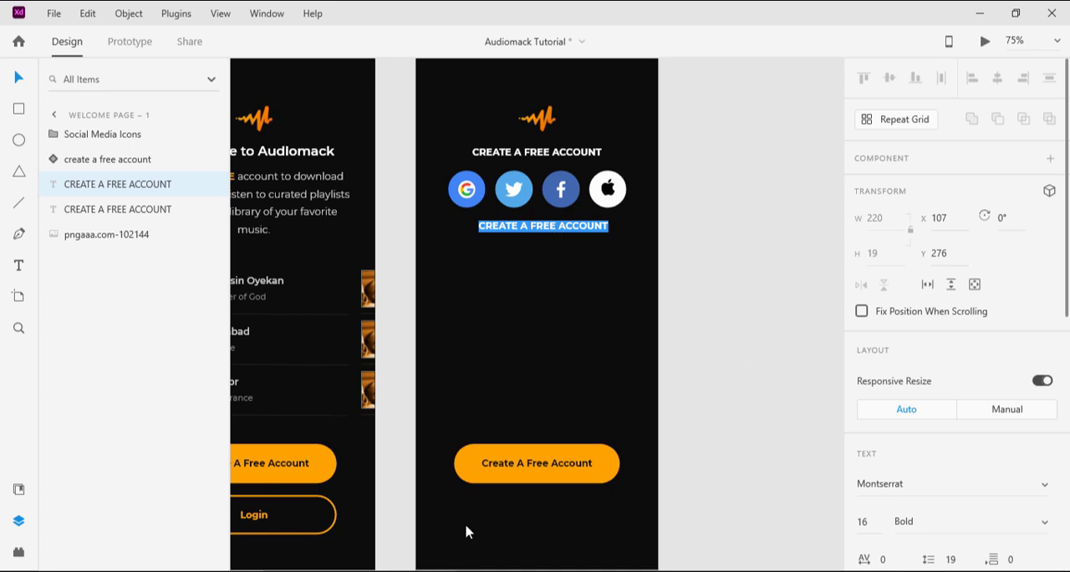
{"action": "left_click", "coordinate": [474, 570]}
{"action": "scroll", "coordinate": [133, 268], "scroll_direction": "down", "scroll_amount": 1}
{"action": "scroll", "coordinate": [132, 269], "scroll_direction": "down", "scroll_amount": 1}
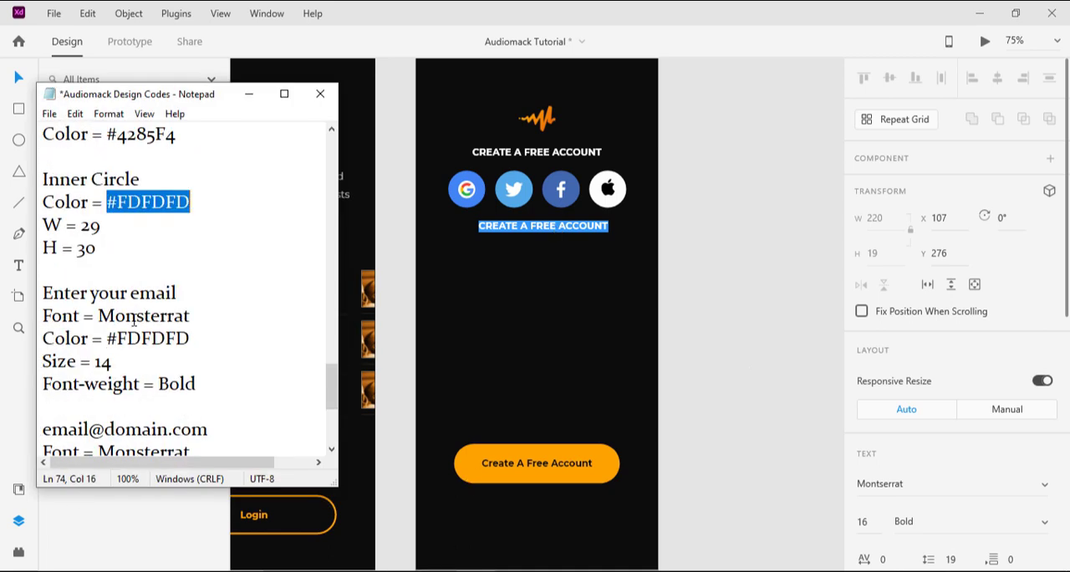
{"action": "left_click_drag", "start_coordinate": [189, 288], "coordinate": [2, 284]}
{"action": "key", "text": "ctrl+c"}
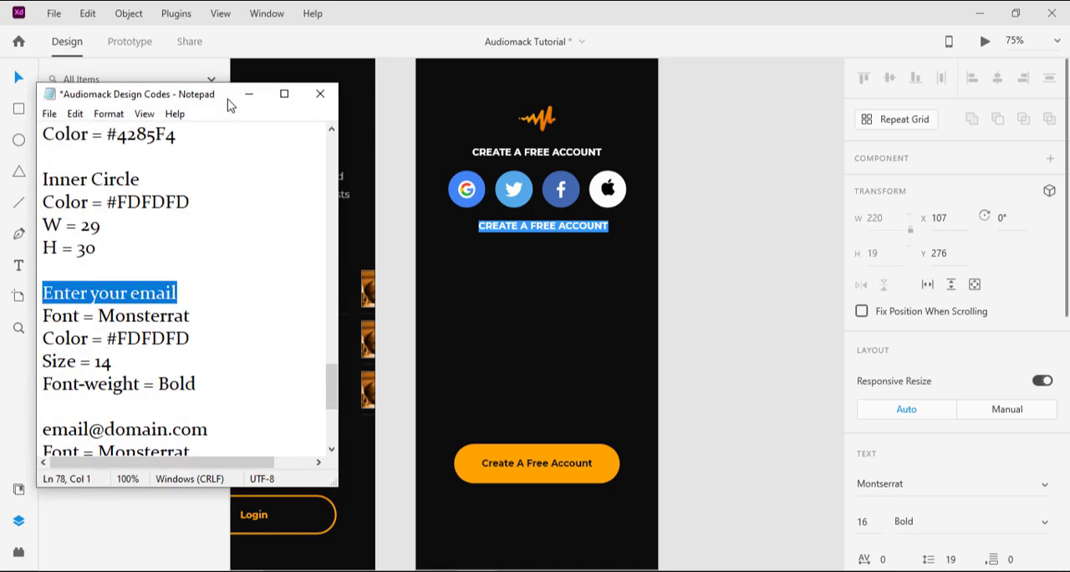
{"action": "left_click", "coordinate": [248, 93]}
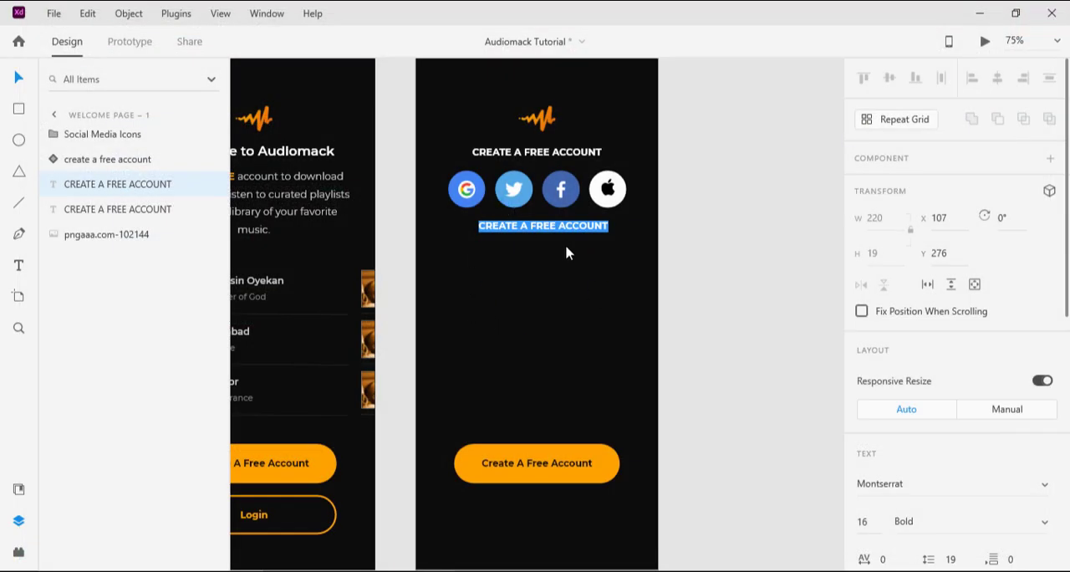
{"action": "key", "text": "ctrl+v"}
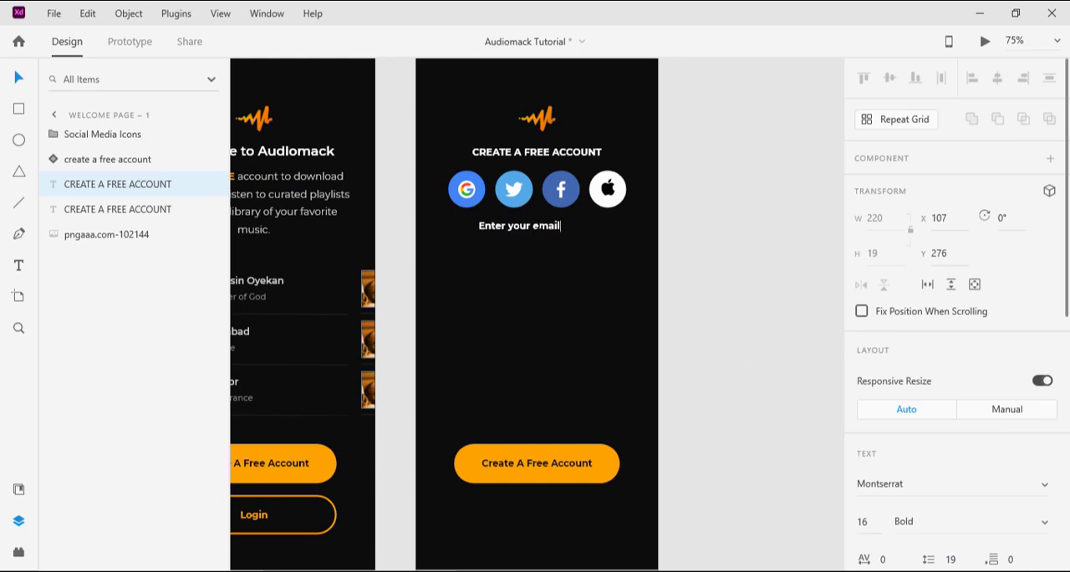
{"action": "left_click", "coordinate": [18, 75]}
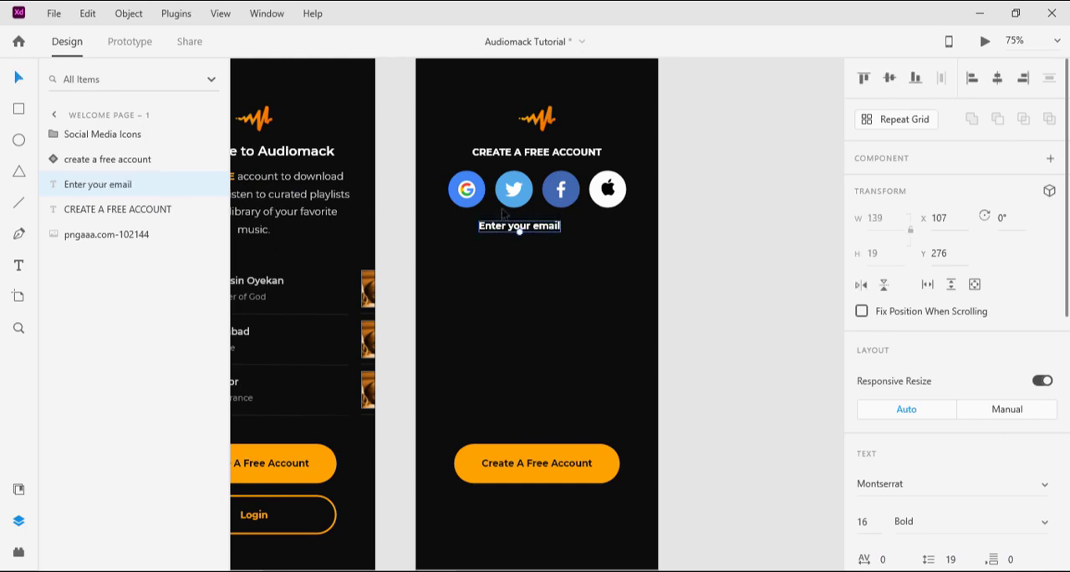
Step: Move the Enter your email label to about X 55, Y 280, set its font size to 14 and check its fill color
{"action": "left_click_drag", "start_coordinate": [540, 231], "coordinate": [505, 231]}
{"action": "key", "text": "alt+Tab"}
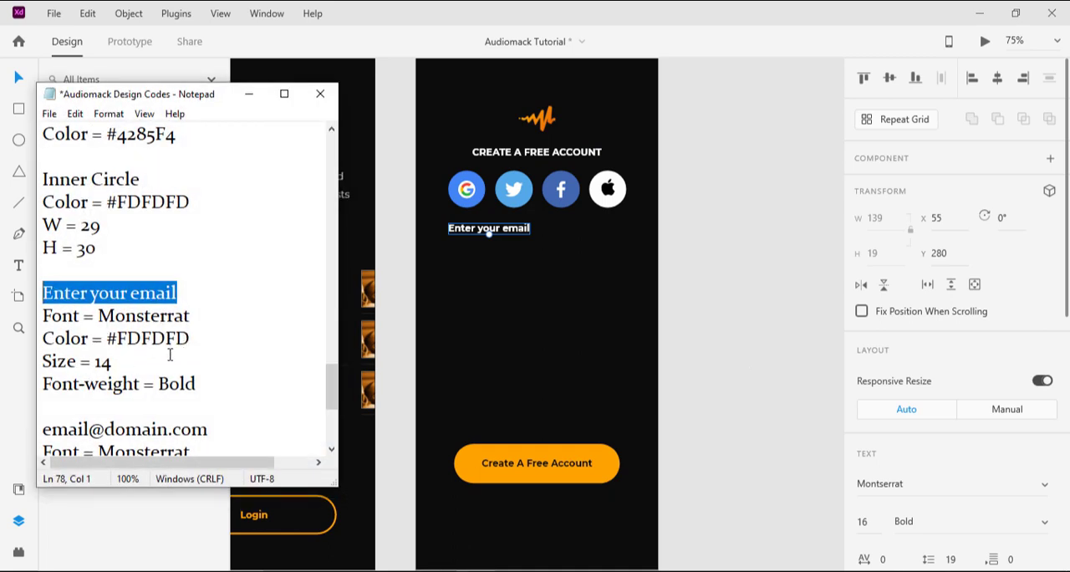
{"action": "left_click", "coordinate": [249, 98]}
{"action": "scroll", "coordinate": [982, 390], "scroll_direction": "down", "scroll_amount": 3}
{"action": "left_click", "coordinate": [870, 368]}
{"action": "type", "text": "14"}
{"action": "key", "text": "Return"}
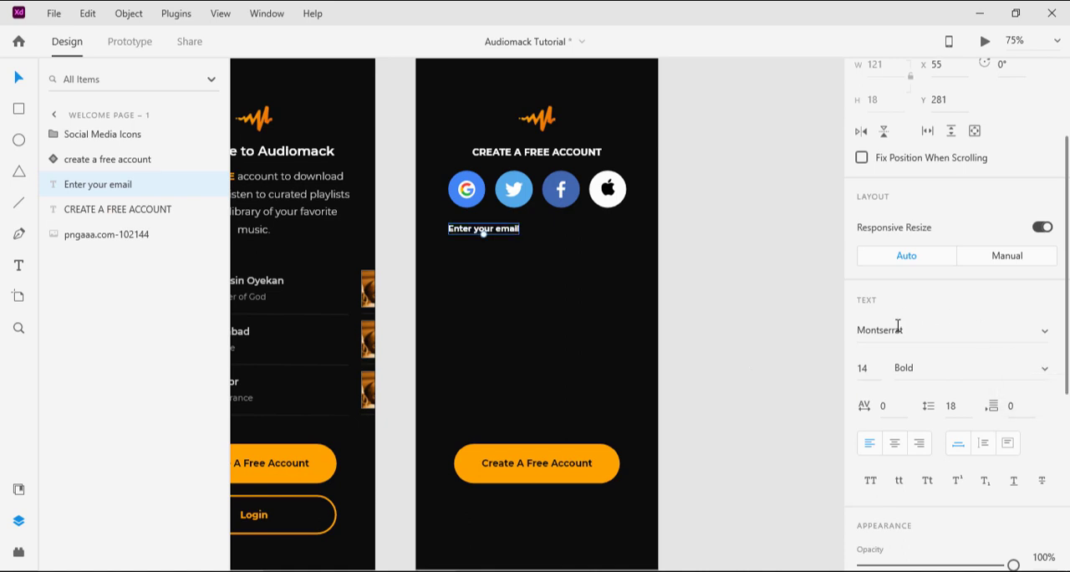
{"action": "scroll", "coordinate": [875, 442], "scroll_direction": "down", "scroll_amount": 4}
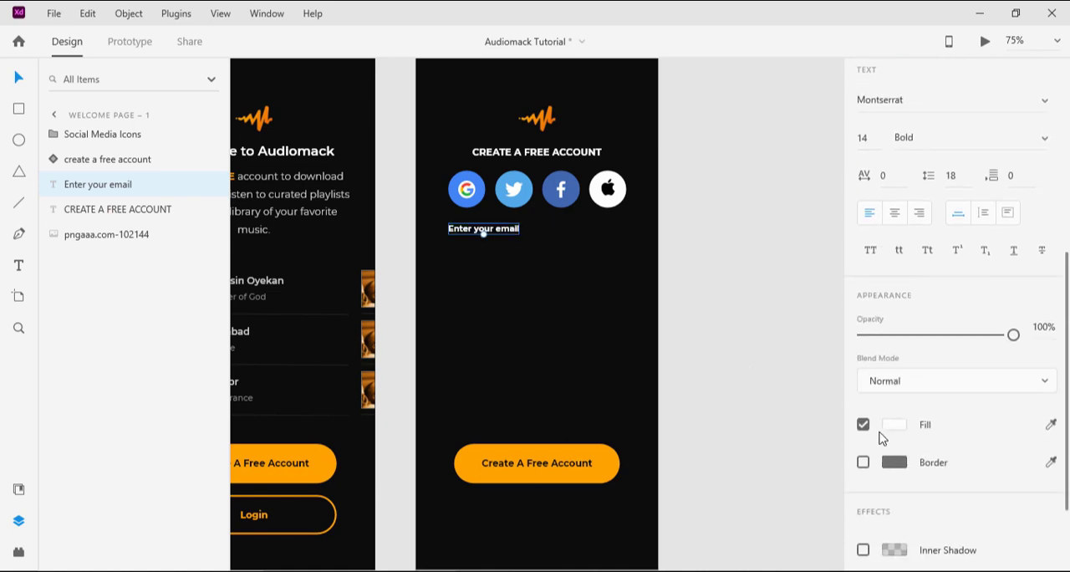
{"action": "left_click", "coordinate": [891, 425]}
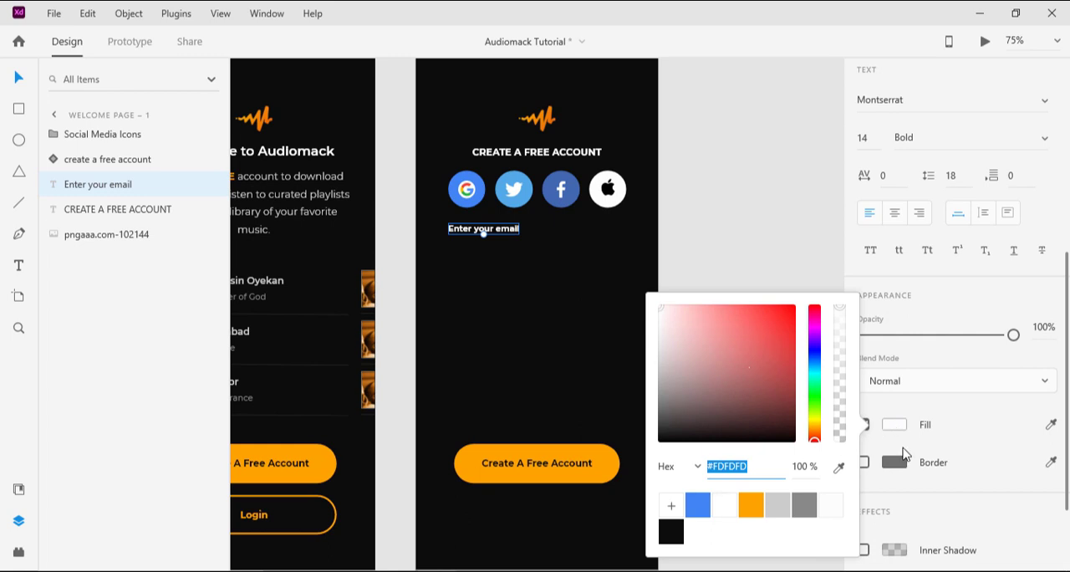
{"action": "left_click", "coordinate": [902, 426]}
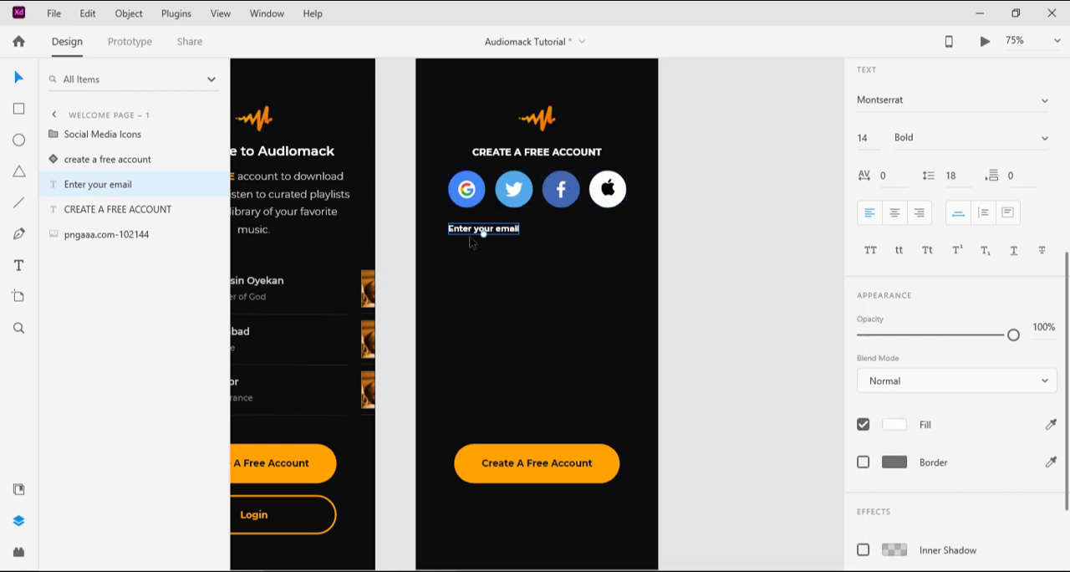
Step: Duplicate the Enter your email label and place the copy directly beneath it at about X 55, Y 314
{"action": "left_click", "coordinate": [483, 232]}
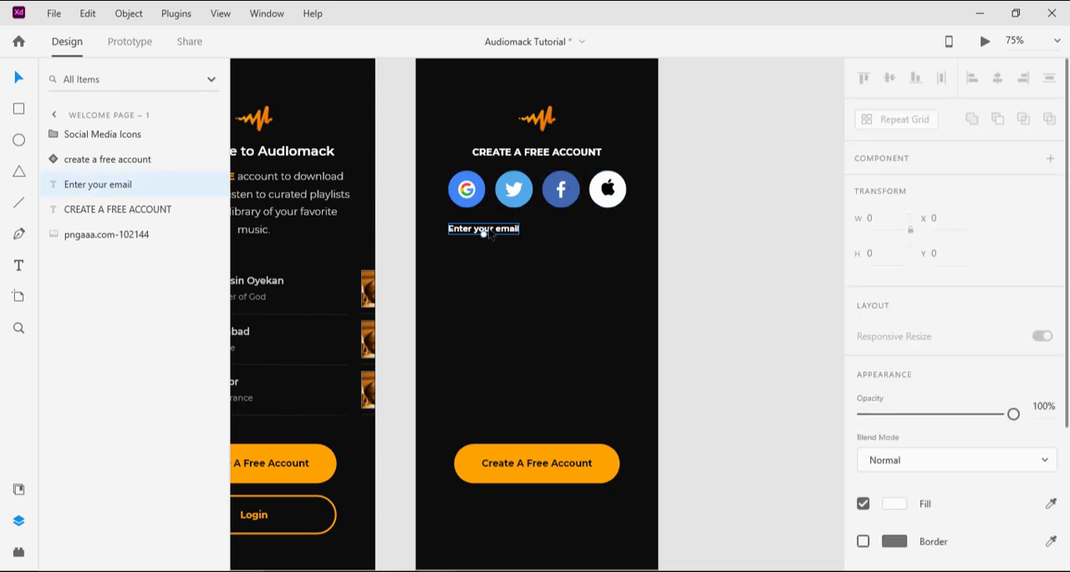
{"action": "key", "text": "ctrl+d"}
{"action": "mouse_move", "coordinate": [496, 236]}
{"action": "left_mouse_down"}
{"action": "mouse_move", "coordinate": [502, 262]}
{"action": "mouse_move", "coordinate": [503, 251]}
{"action": "left_mouse_up"}
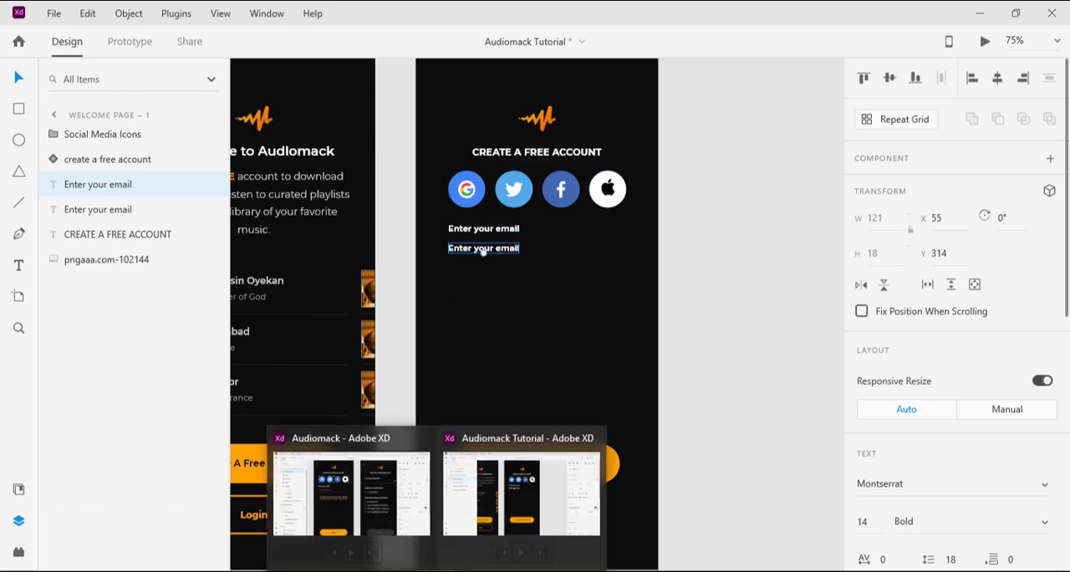
Step: Replace the duplicated label's text with the placeholder email address copied from the Notepad design notes
{"action": "left_click", "coordinate": [465, 569]}
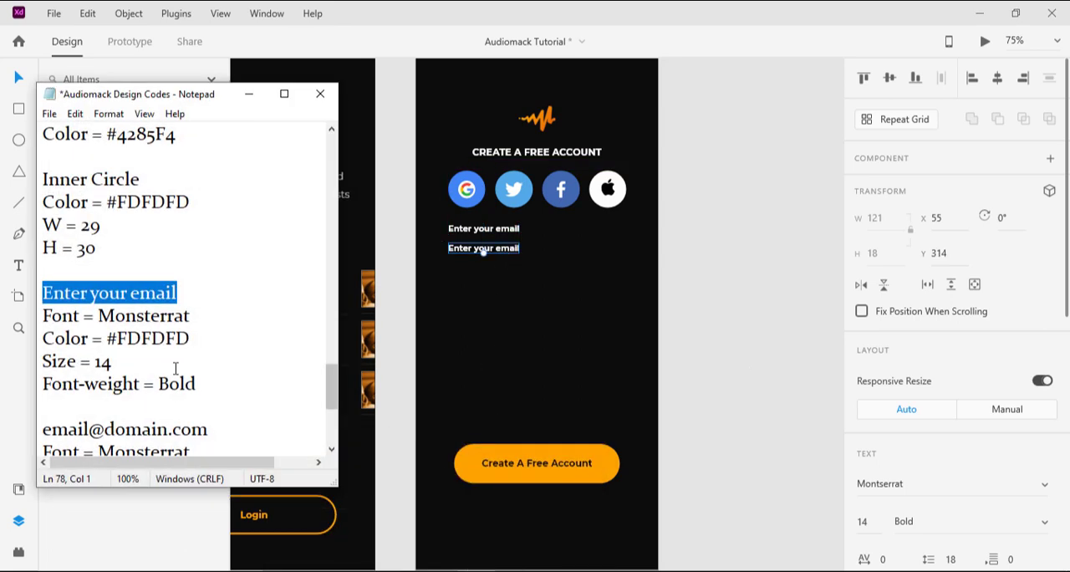
{"action": "scroll", "coordinate": [131, 381], "scroll_direction": "down", "scroll_amount": 2}
{"action": "left_click_drag", "start_coordinate": [209, 293], "coordinate": [41, 292]}
{"action": "key", "text": "ctrl+c"}
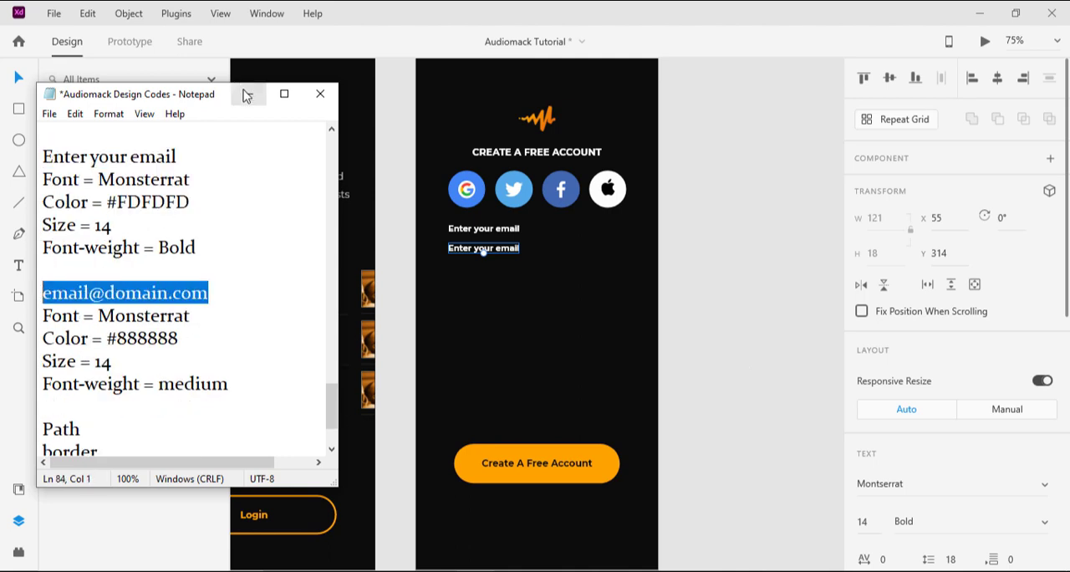
{"action": "left_click", "coordinate": [248, 93]}
{"action": "double_click", "coordinate": [514, 249]}
{"action": "key", "text": "ctrl+v"}
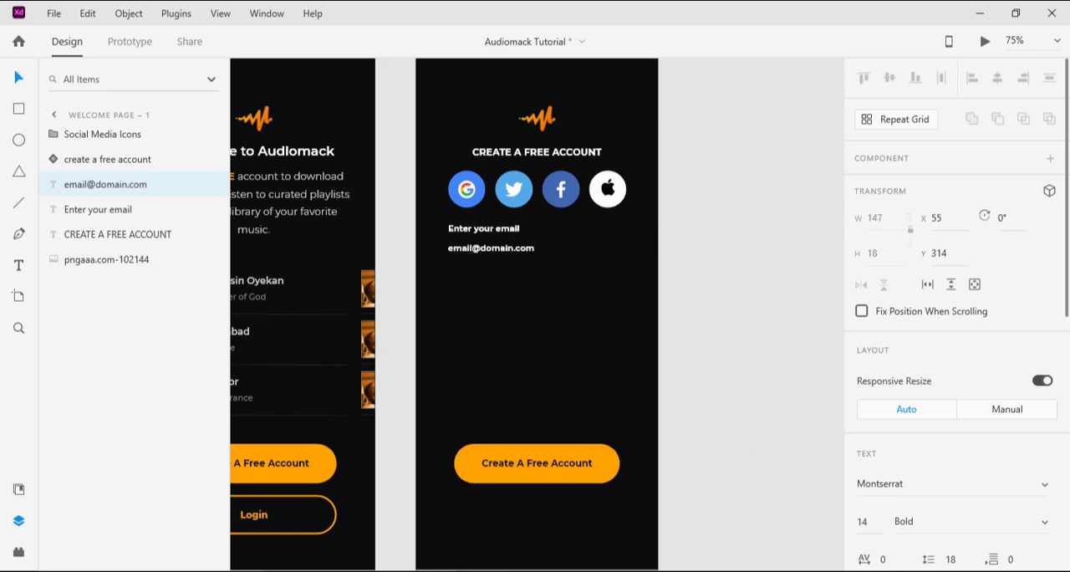
Step: Copy the placeholder email text's color code #888888 from the Notepad design notes and return to the design
{"action": "key", "text": "alt+Tab"}
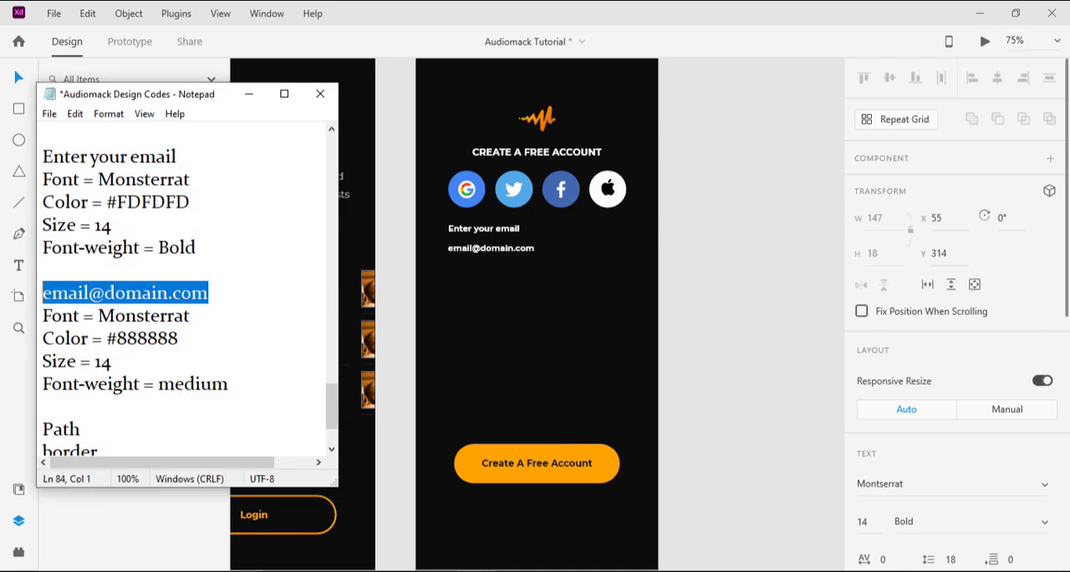
{"action": "left_click", "coordinate": [158, 337]}
{"action": "double_click", "coordinate": [154, 338]}
{"action": "key", "text": "ctrl+c"}
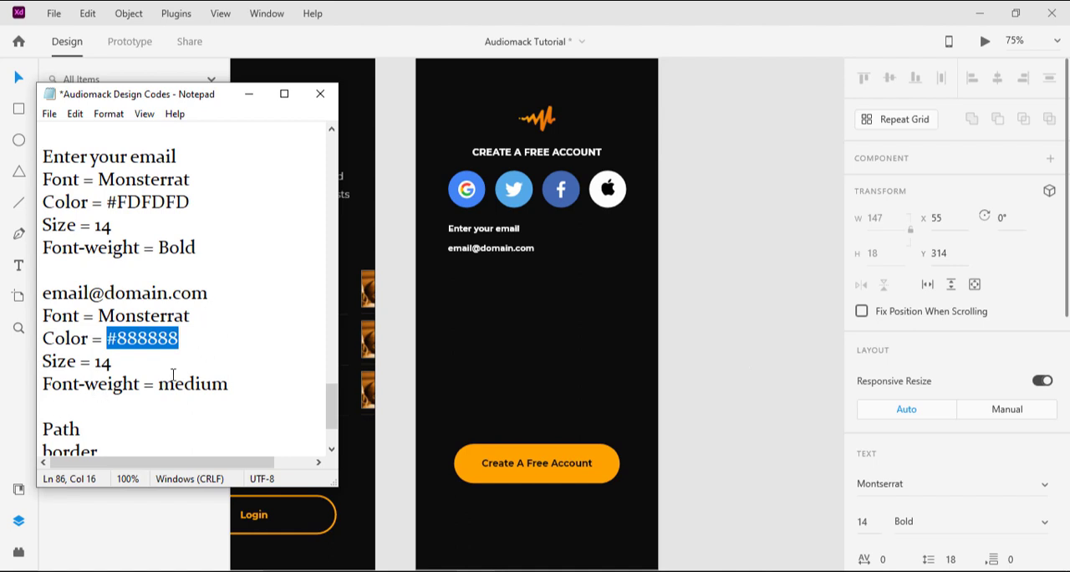
{"action": "left_click", "coordinate": [248, 94]}
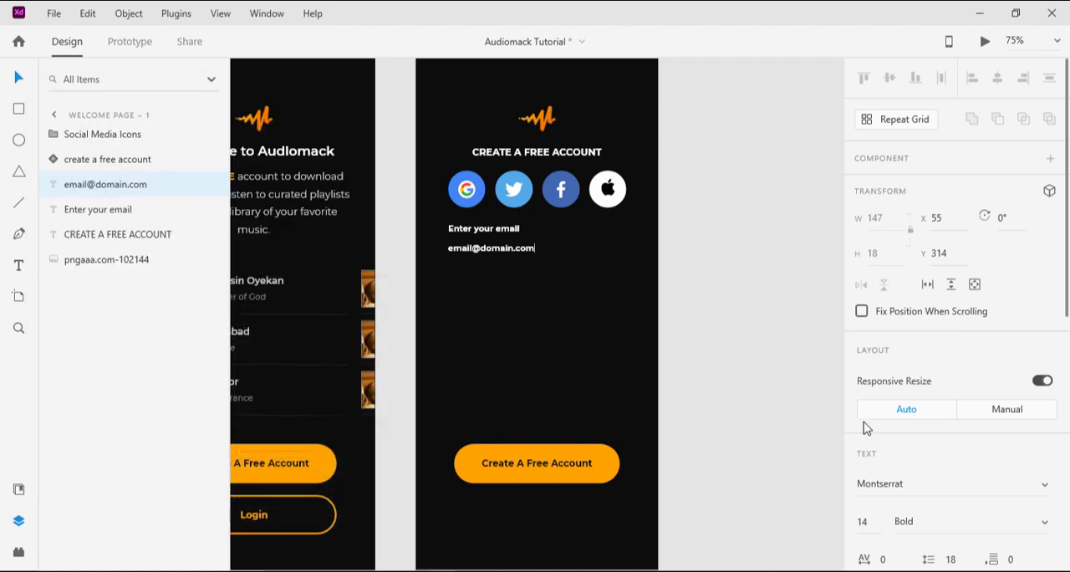
Step: Set the placeholder email text's font weight to Medium
{"action": "left_click", "coordinate": [1044, 524]}
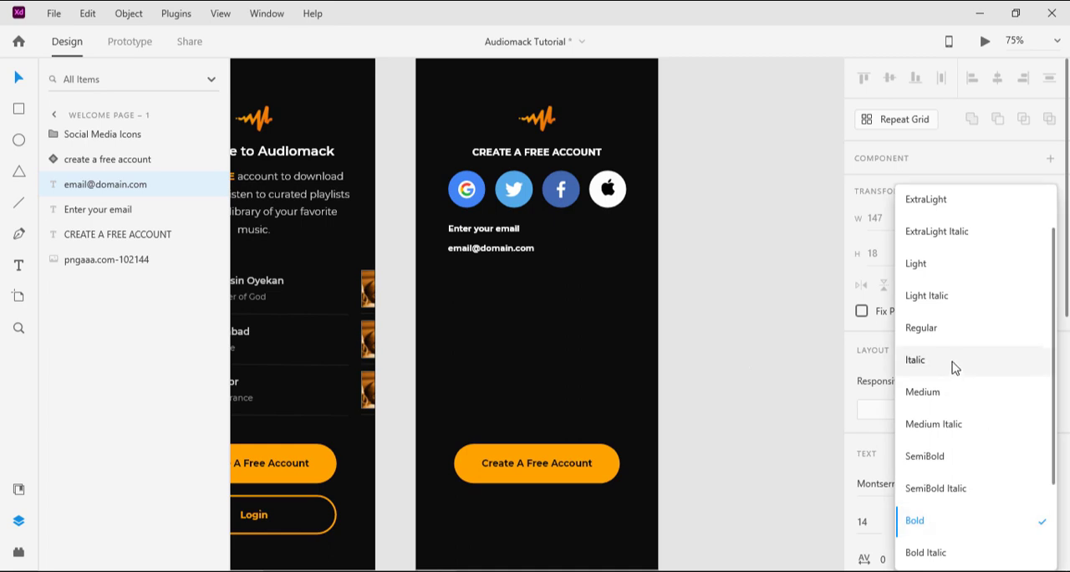
{"action": "left_click", "coordinate": [932, 391]}
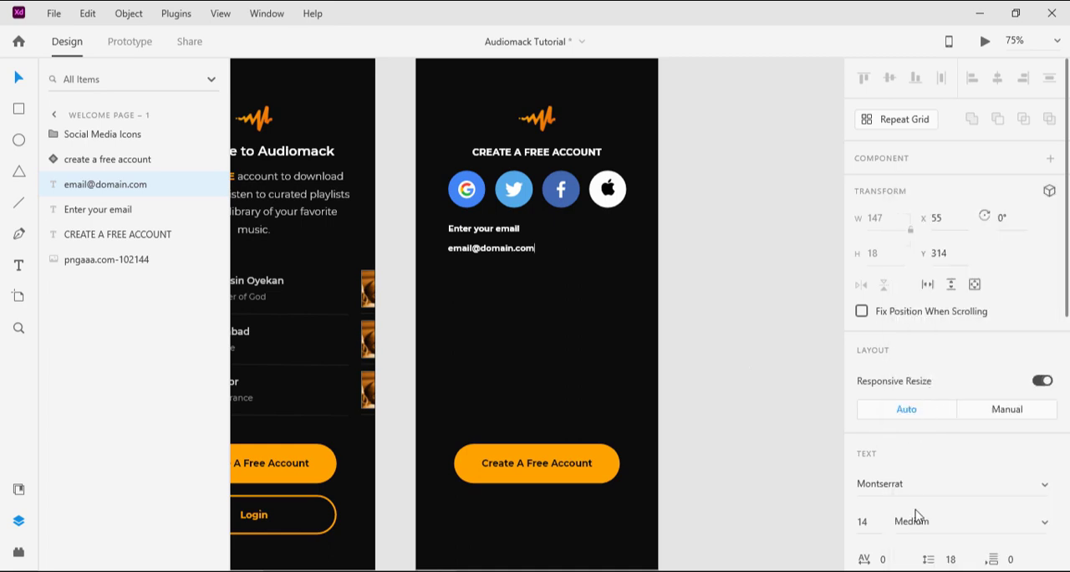
{"action": "key", "text": "Escape"}
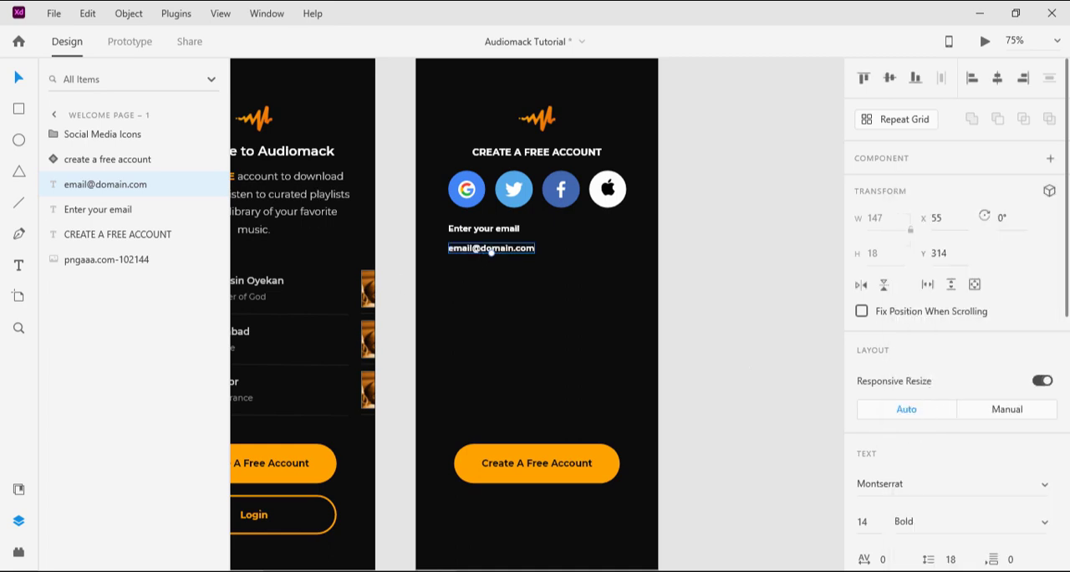
{"action": "scroll", "coordinate": [1045, 377], "scroll_direction": "down", "scroll_amount": 4}
{"action": "left_click", "coordinate": [1043, 297]}
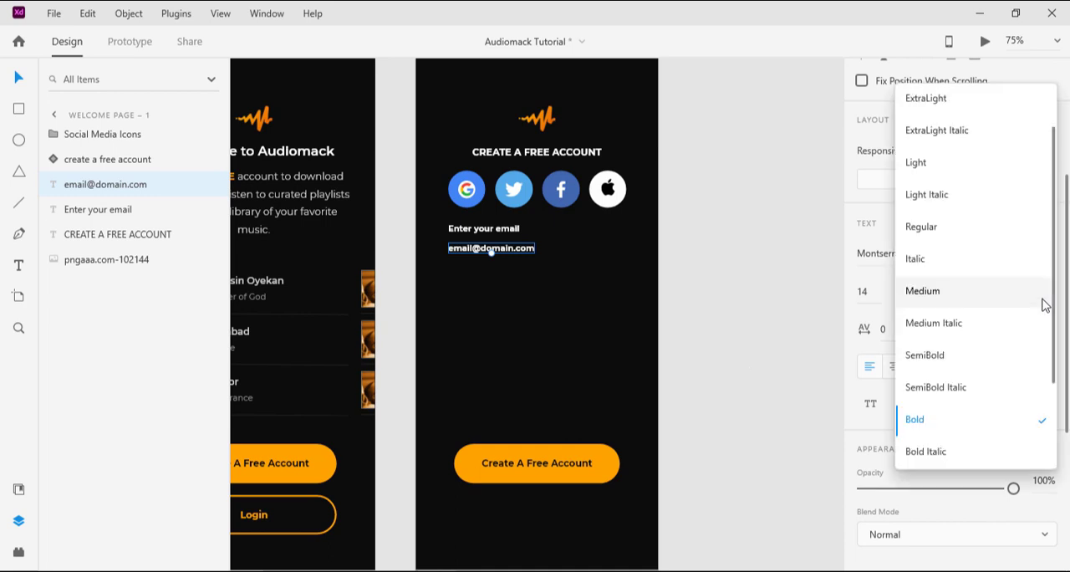
{"action": "left_click", "coordinate": [931, 291]}
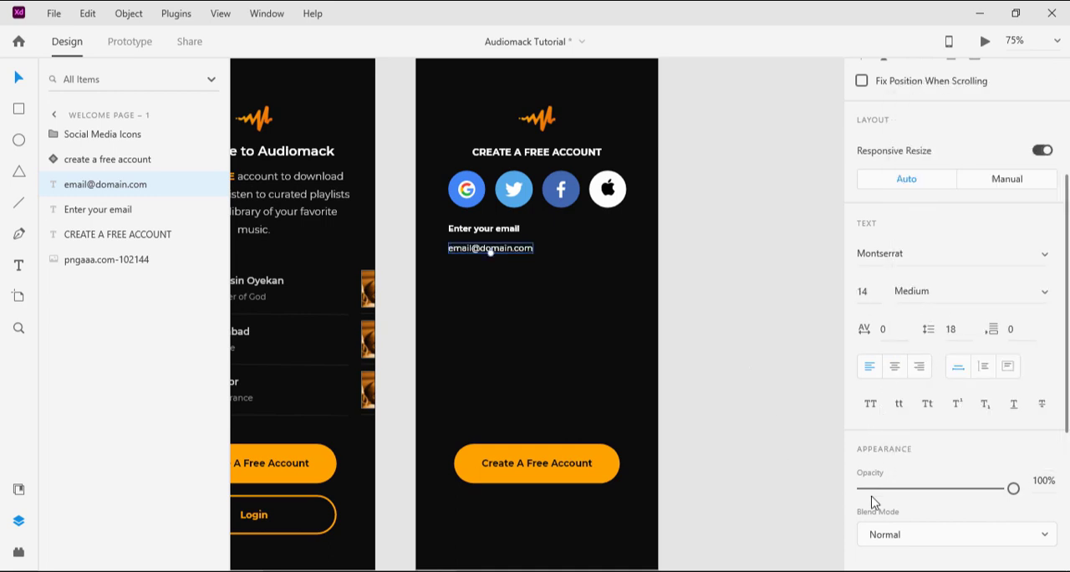
Step: Change the placeholder email text's fill color to the copied #888888
{"action": "scroll", "coordinate": [873, 461], "scroll_direction": "down", "scroll_amount": 5}
{"action": "left_click", "coordinate": [890, 309]}
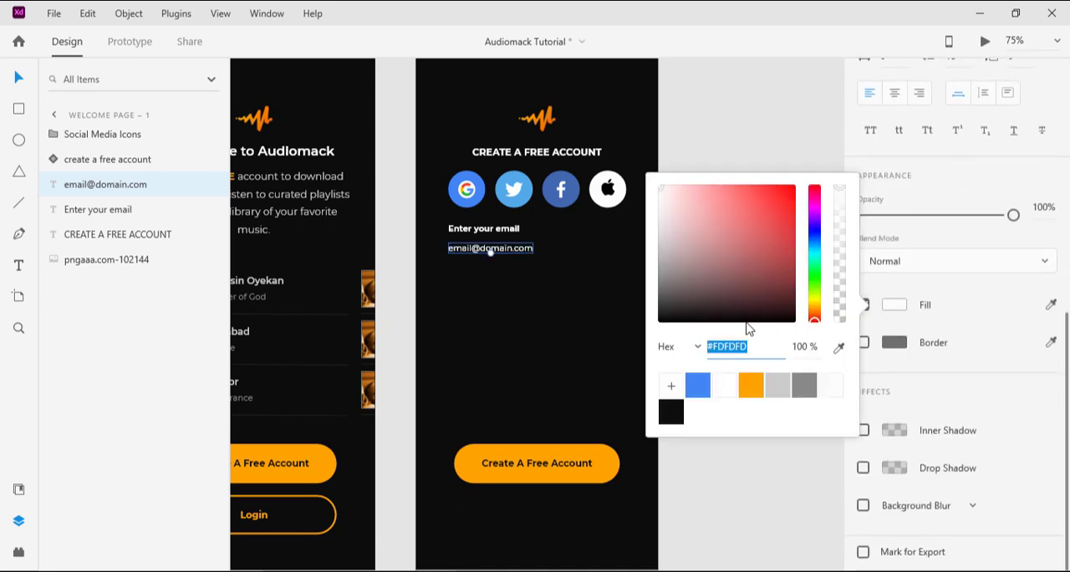
{"action": "right_click", "coordinate": [740, 344]}
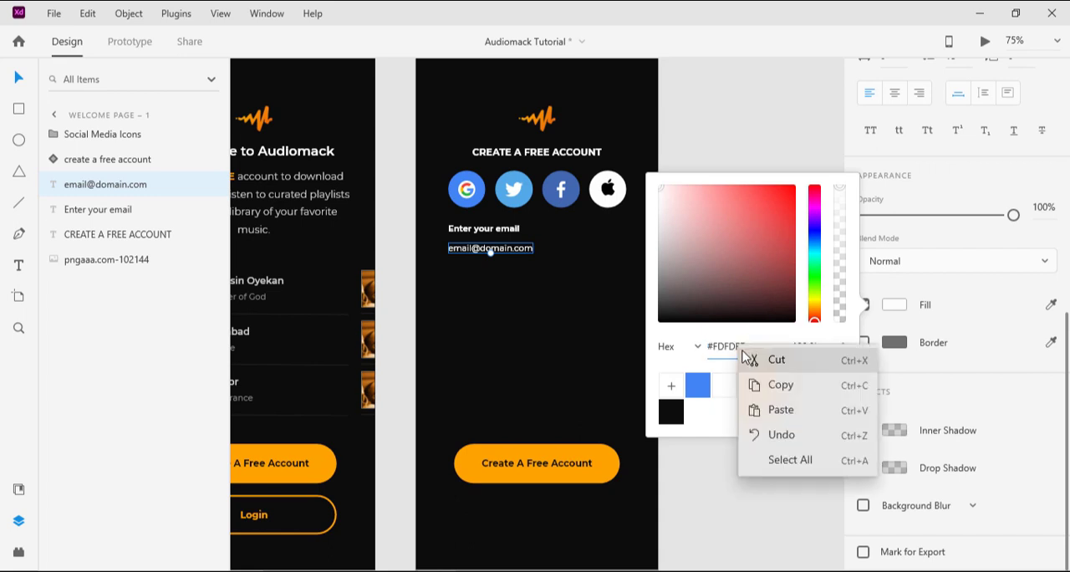
{"action": "left_click", "coordinate": [770, 410]}
{"action": "key", "text": "ctrl+z"}
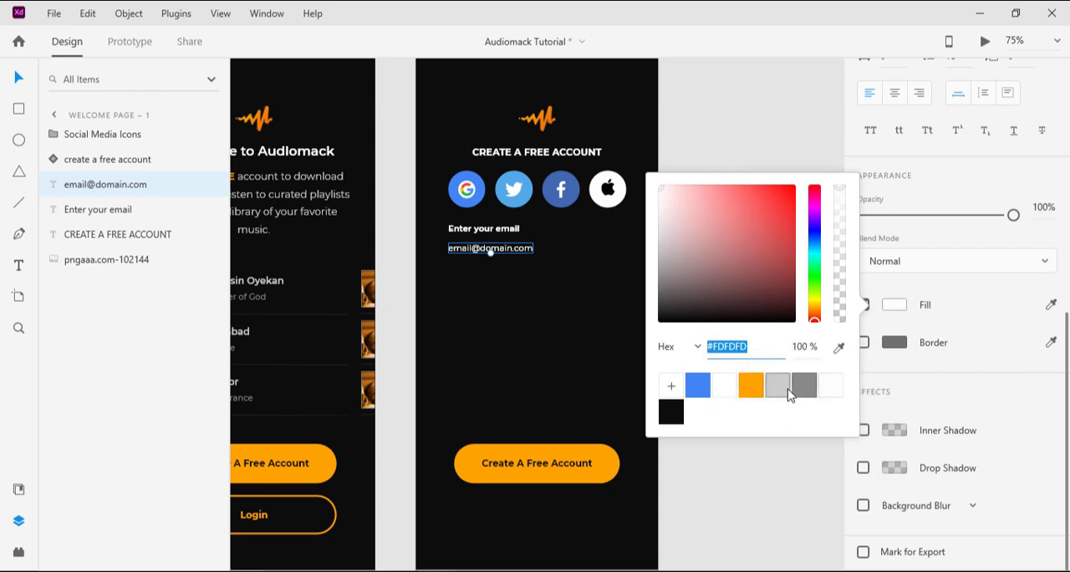
{"action": "key", "text": "ctrl+v"}
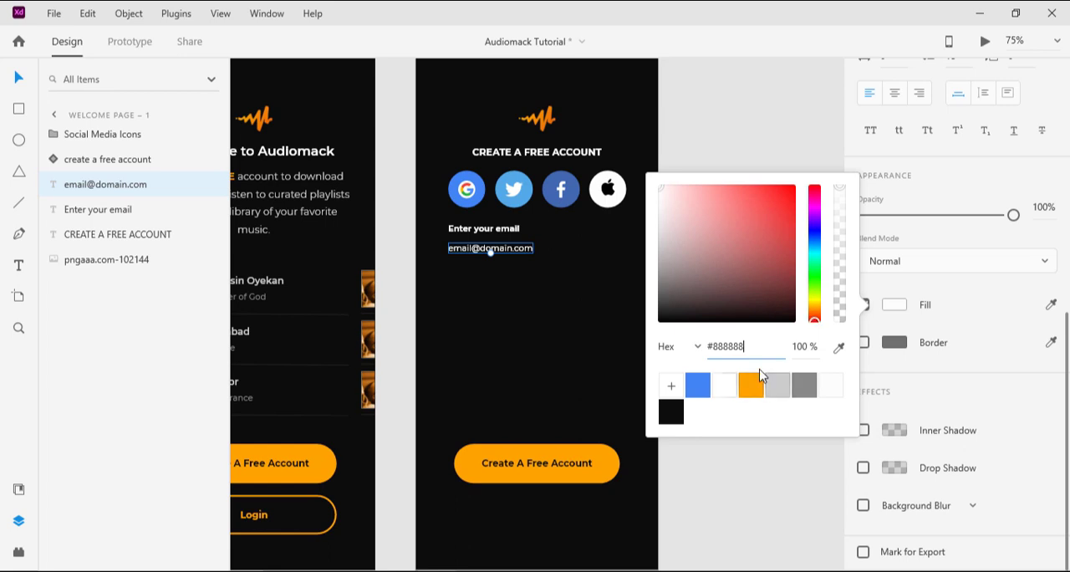
{"action": "key", "text": "Return"}
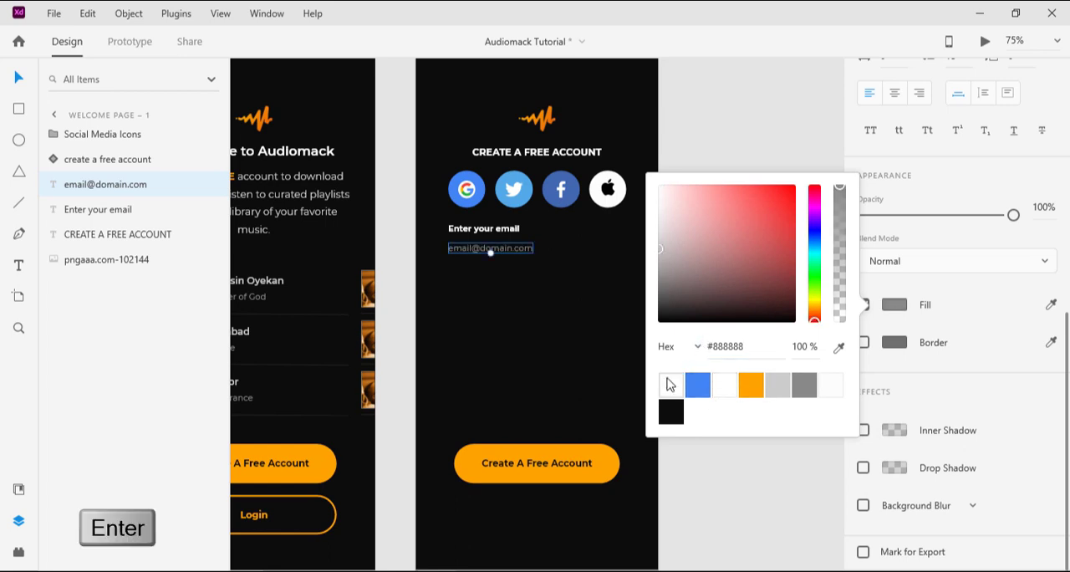
{"action": "left_click", "coordinate": [676, 388]}
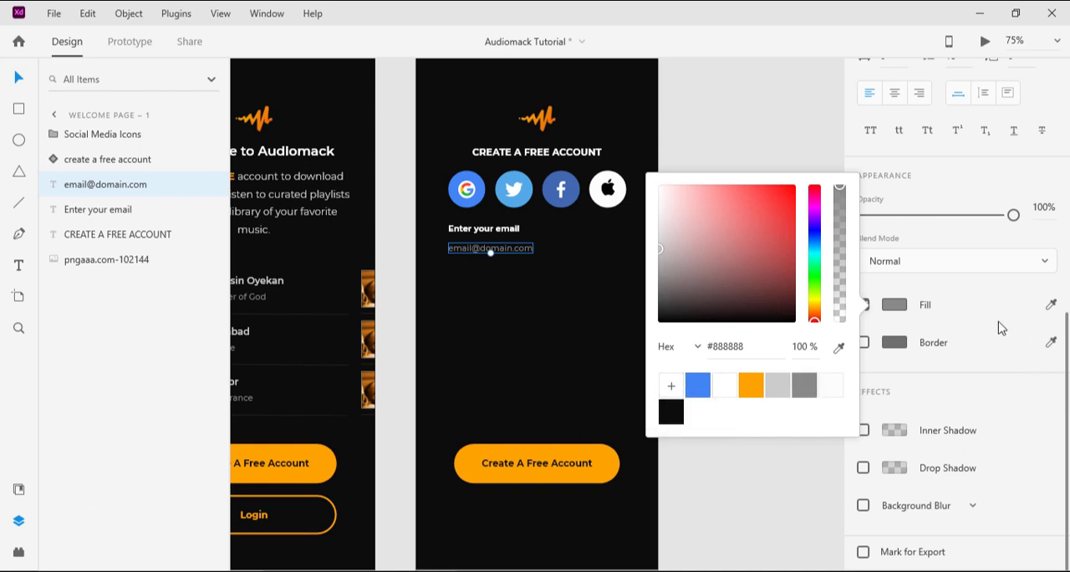
{"action": "left_click", "coordinate": [1019, 398]}
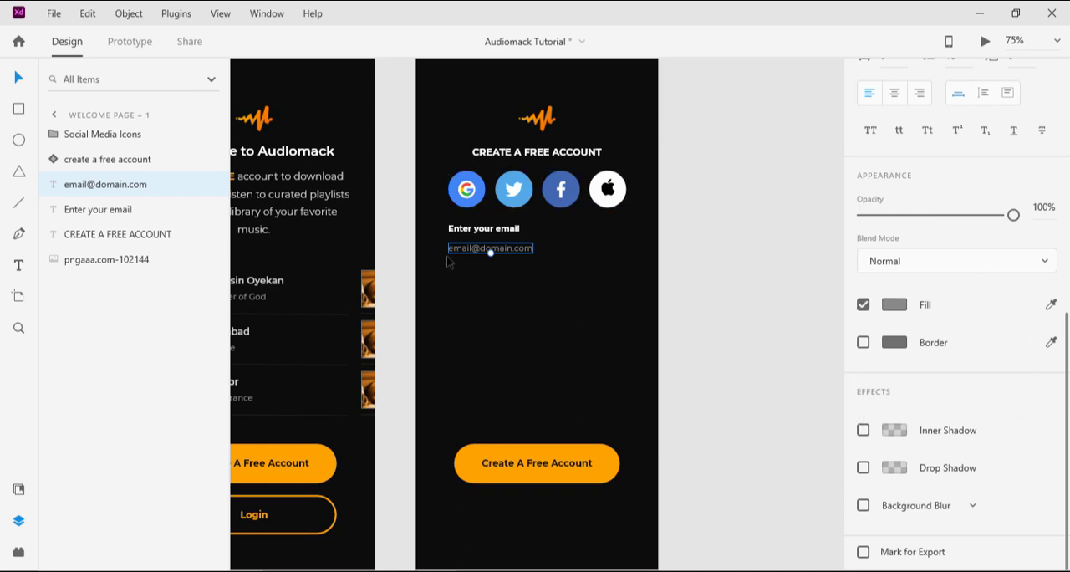
Step: Draw a straight horizontal Pen path about 308 wide beneath the placeholder email, starting at about X 55, Y 351
{"action": "left_click", "coordinate": [513, 303]}
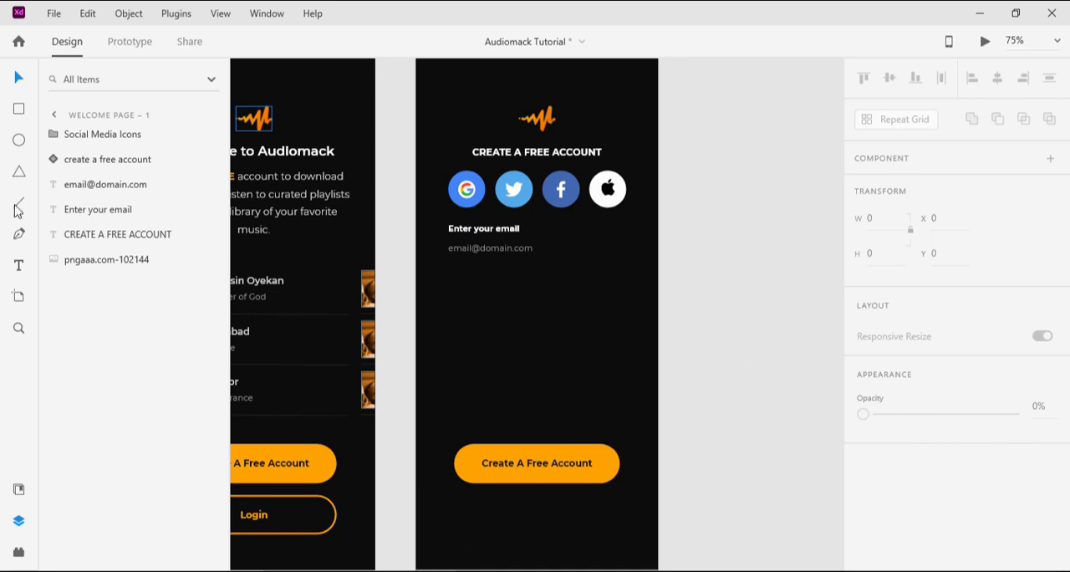
{"action": "left_click", "coordinate": [21, 235]}
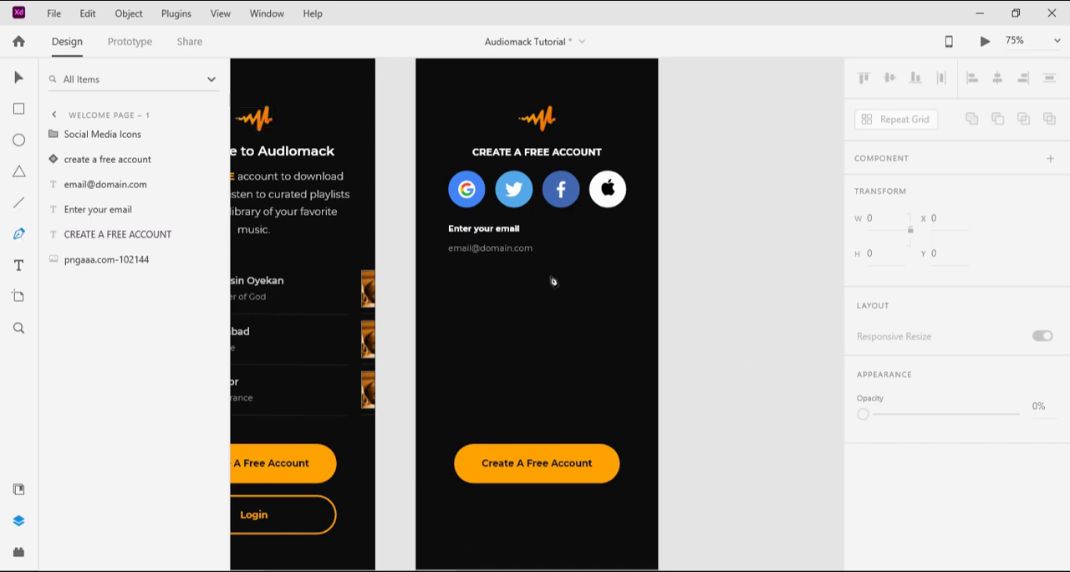
{"action": "left_click", "coordinate": [449, 265]}
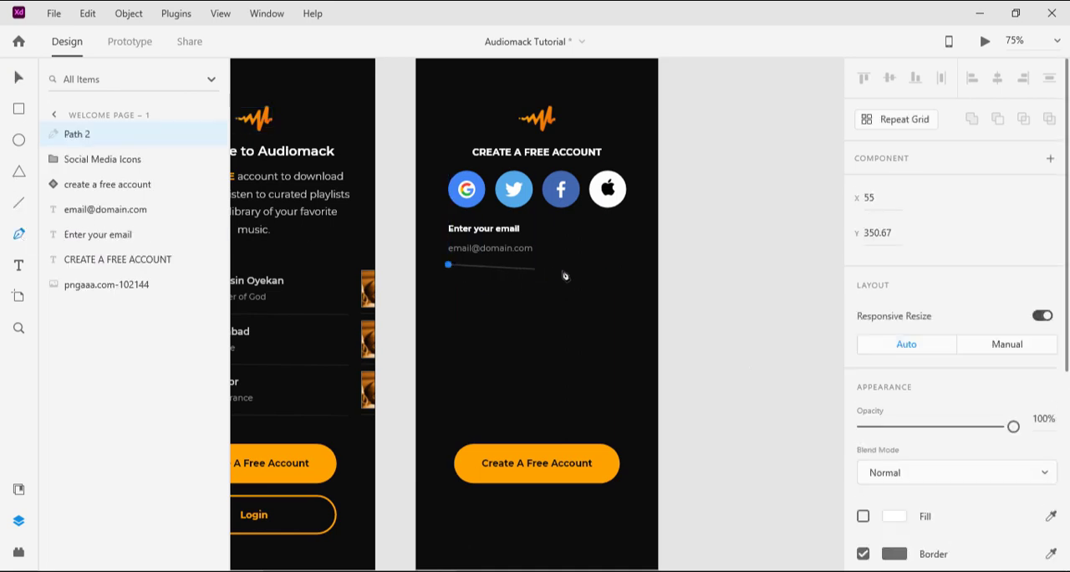
{"action": "key", "text": "shift"}
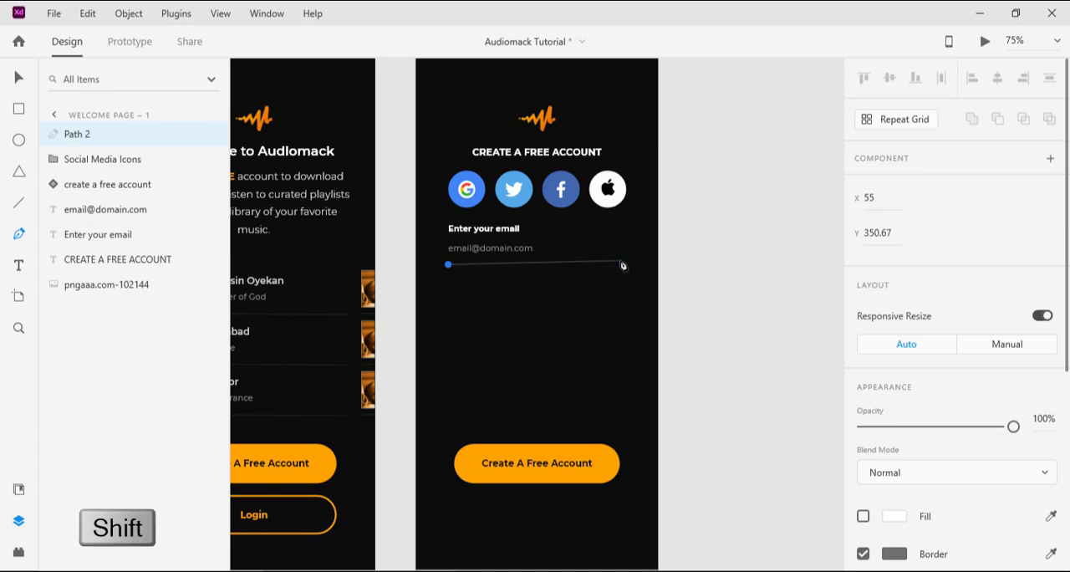
{"action": "left_click", "coordinate": [622, 265], "text": "shift"}
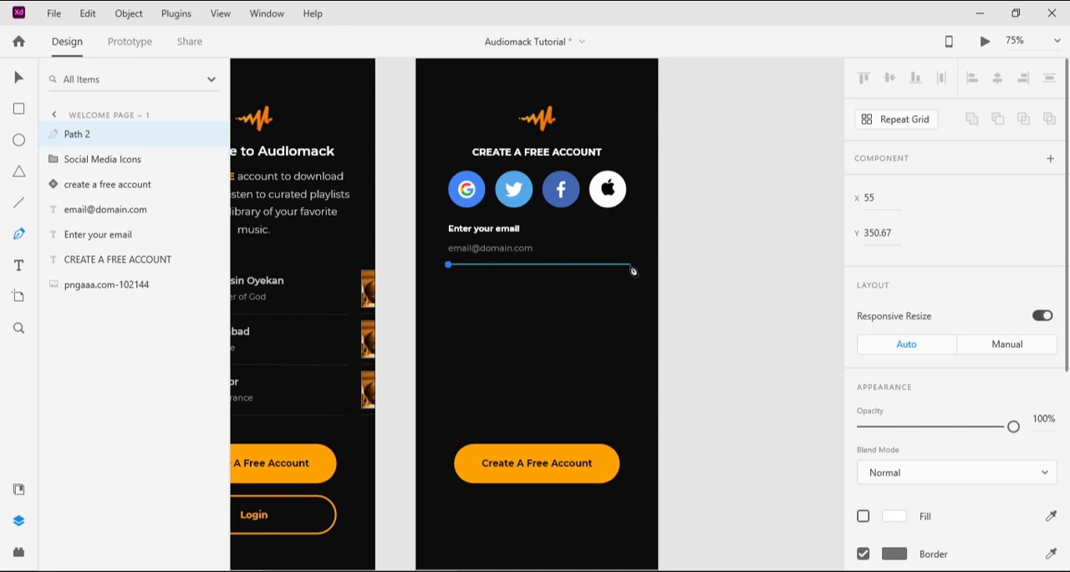
{"action": "left_click", "coordinate": [629, 265]}
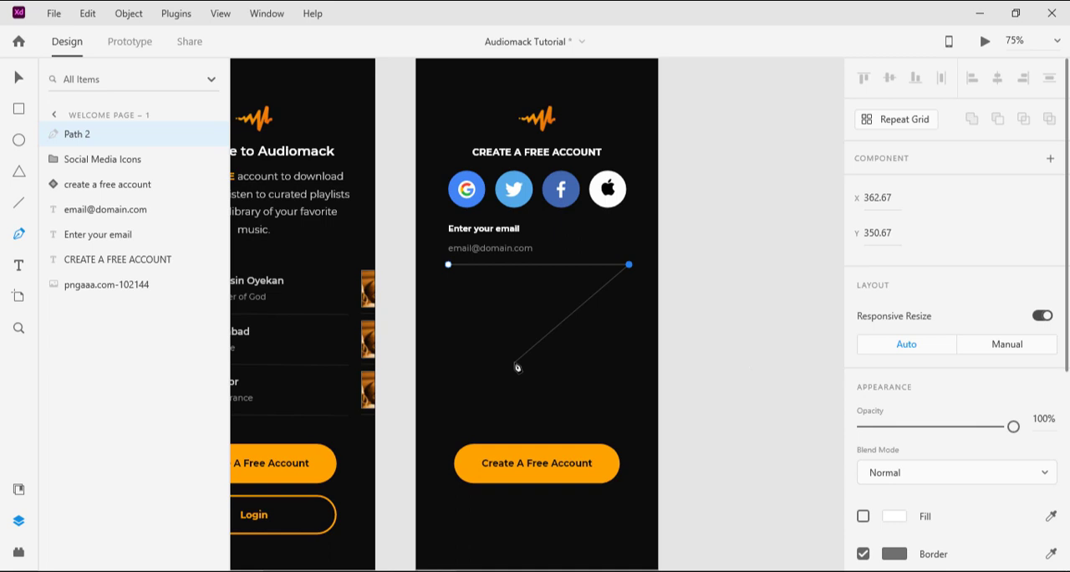
{"action": "key", "text": "Escape"}
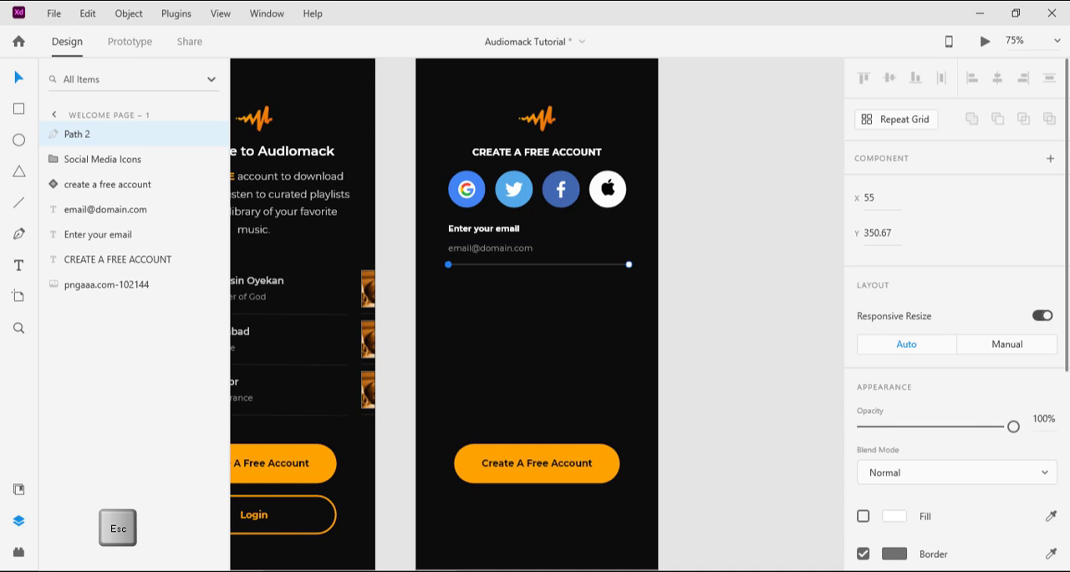
Step: Look up the path's border specifications in the Notepad design notes and copy the color code #707070
{"action": "key", "text": "alt+Tab"}
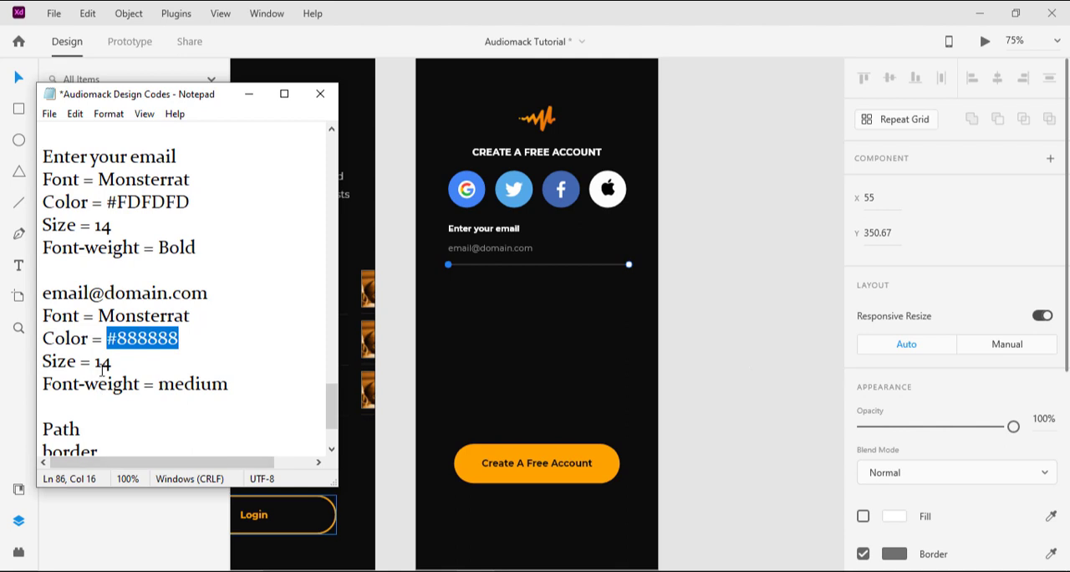
{"action": "scroll", "coordinate": [126, 360], "scroll_direction": "down", "scroll_amount": 2}
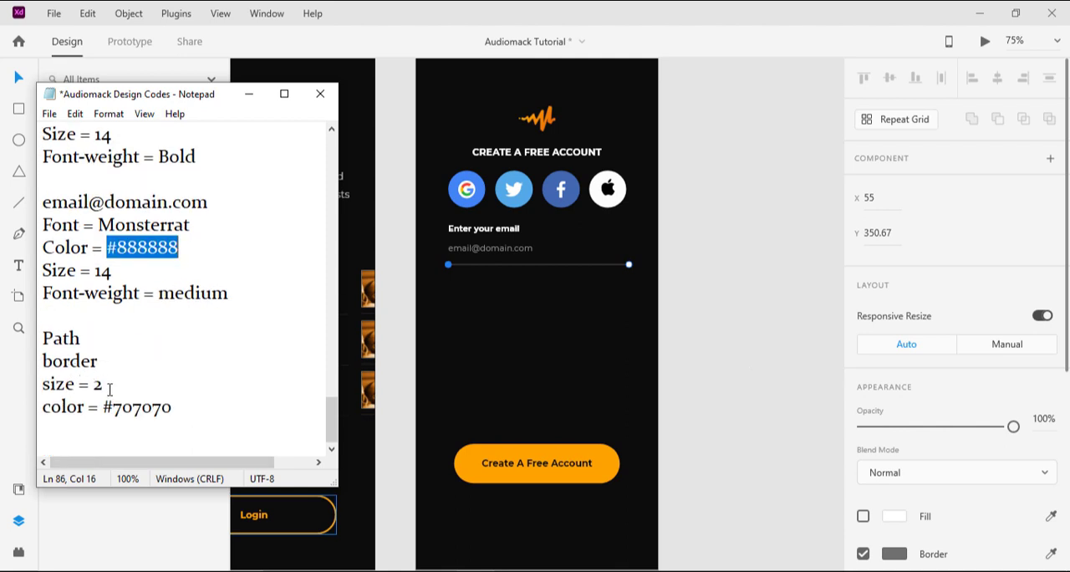
{"action": "double_click", "coordinate": [142, 406]}
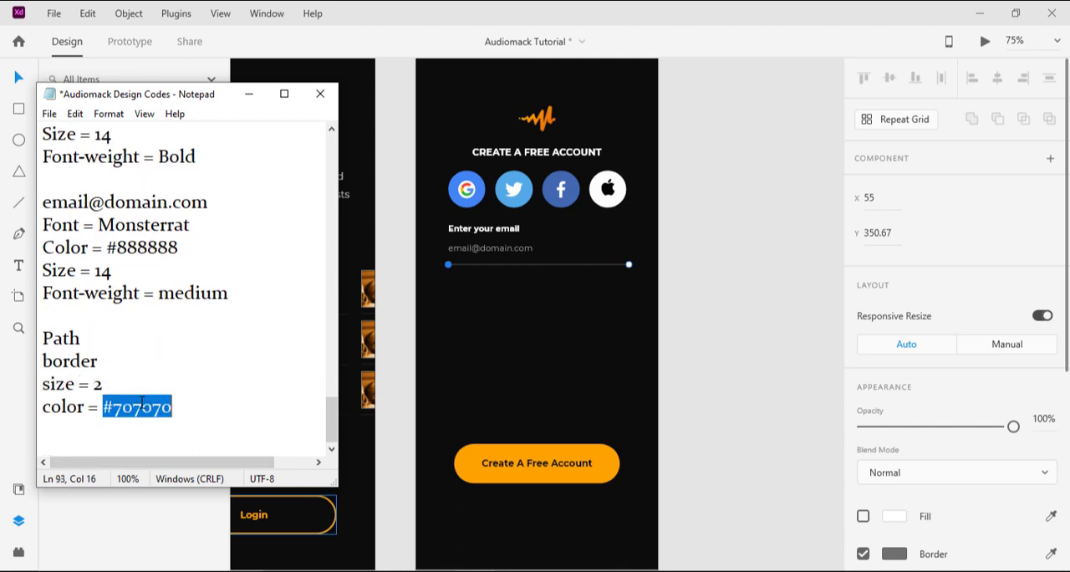
{"action": "left_click", "coordinate": [249, 95]}
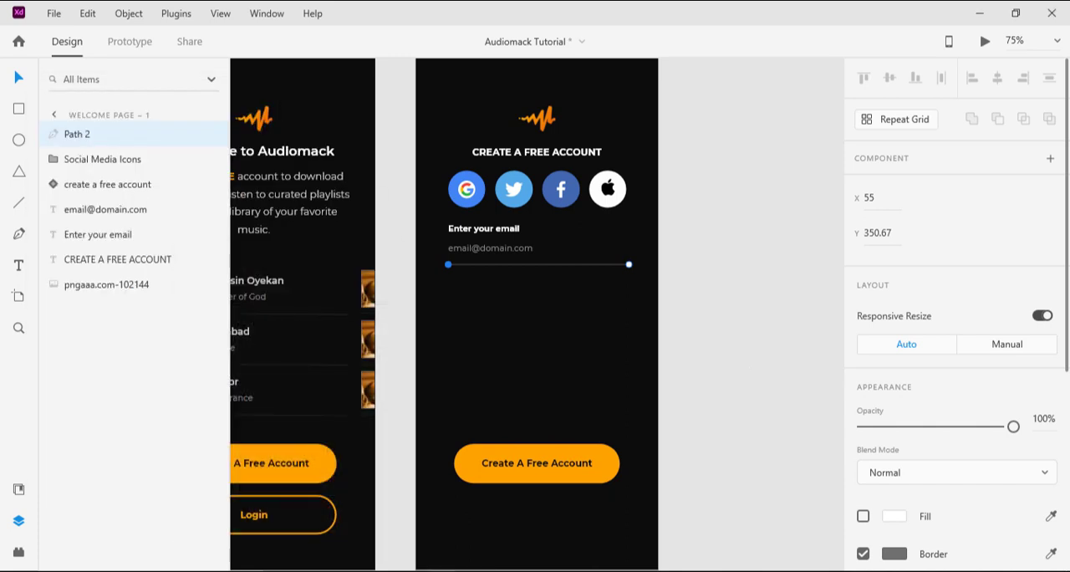
Step: Set the border size of the line beneath the placeholder email to 2
{"action": "scroll", "coordinate": [928, 523], "scroll_direction": "down", "scroll_amount": 1}
{"action": "scroll", "coordinate": [928, 523], "scroll_direction": "down", "scroll_amount": 1}
{"action": "left_click", "coordinate": [891, 433]}
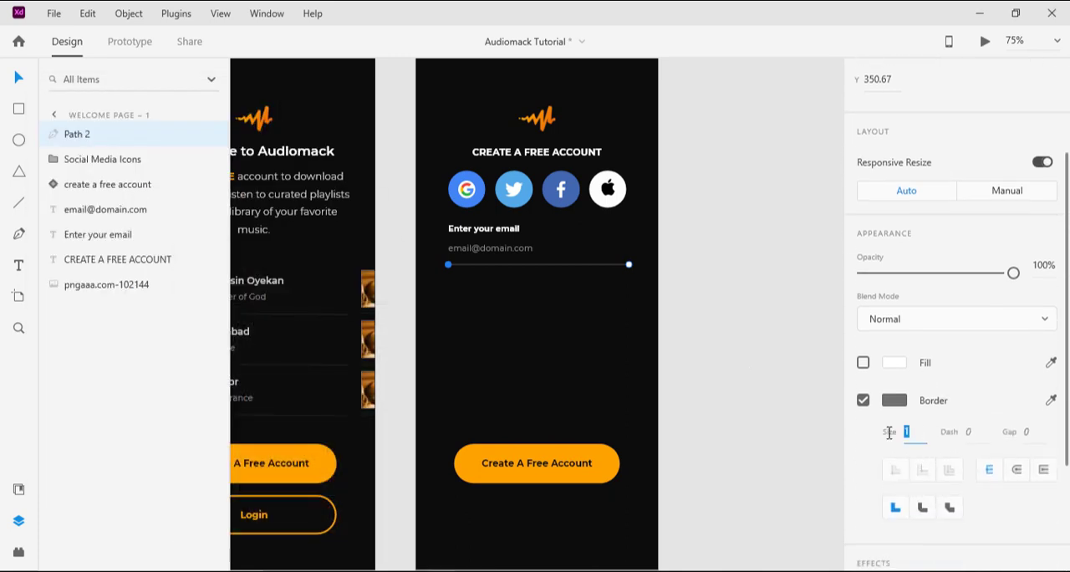
{"action": "key", "text": "Return"}
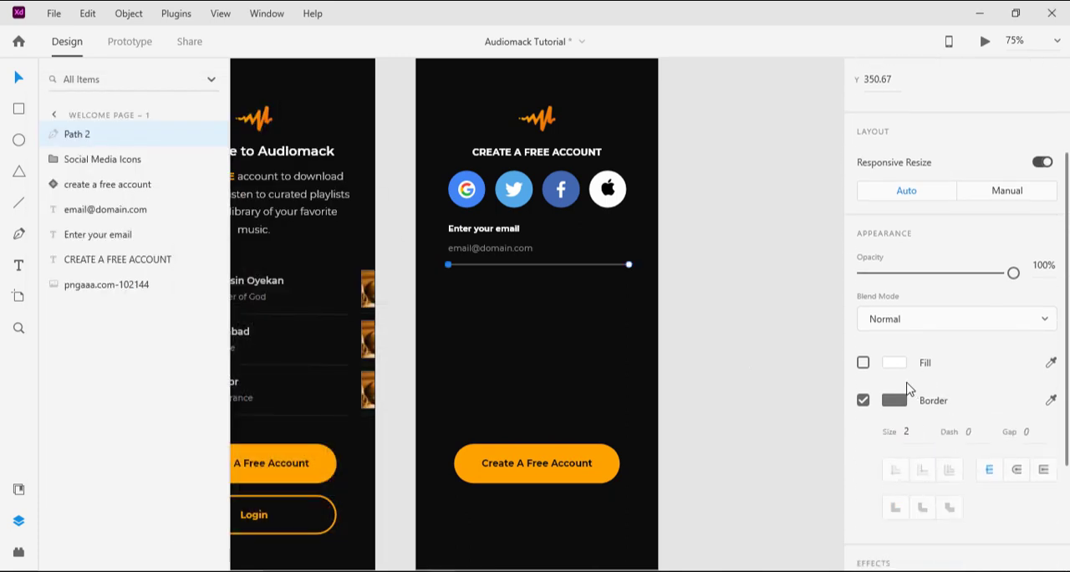
Step: Apply #707070 as the line's fill color, save it as a color swatch and deselect the line
{"action": "left_click", "coordinate": [902, 368]}
{"action": "left_click", "coordinate": [745, 426]}
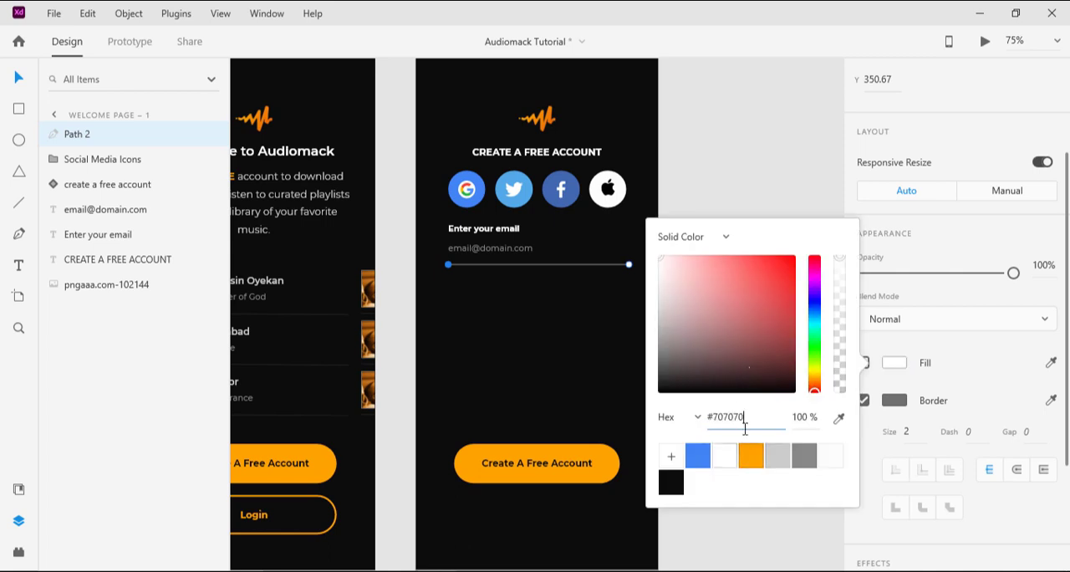
{"action": "key", "text": "Return"}
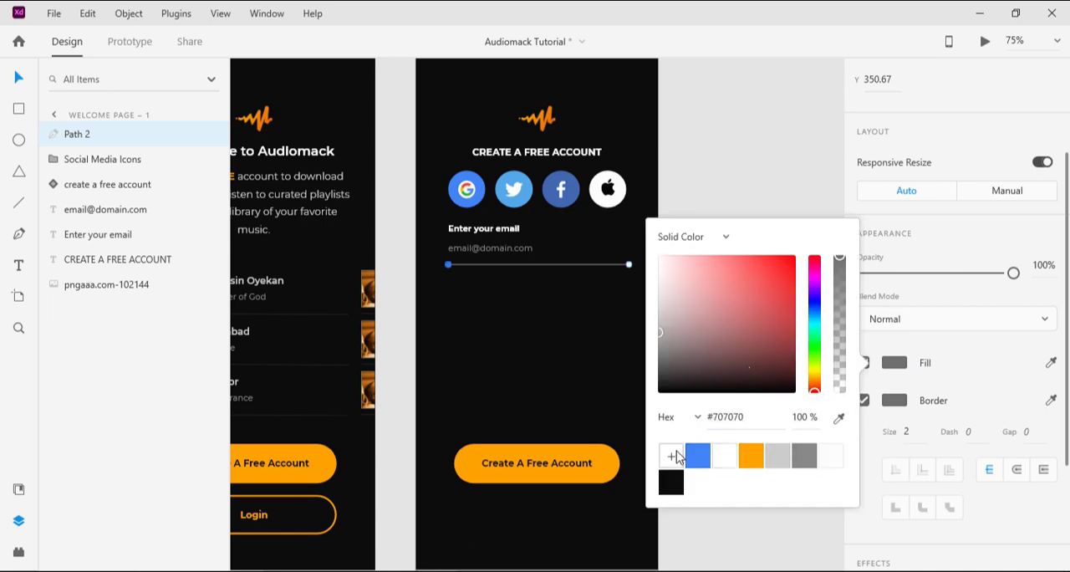
{"action": "left_click", "coordinate": [673, 457]}
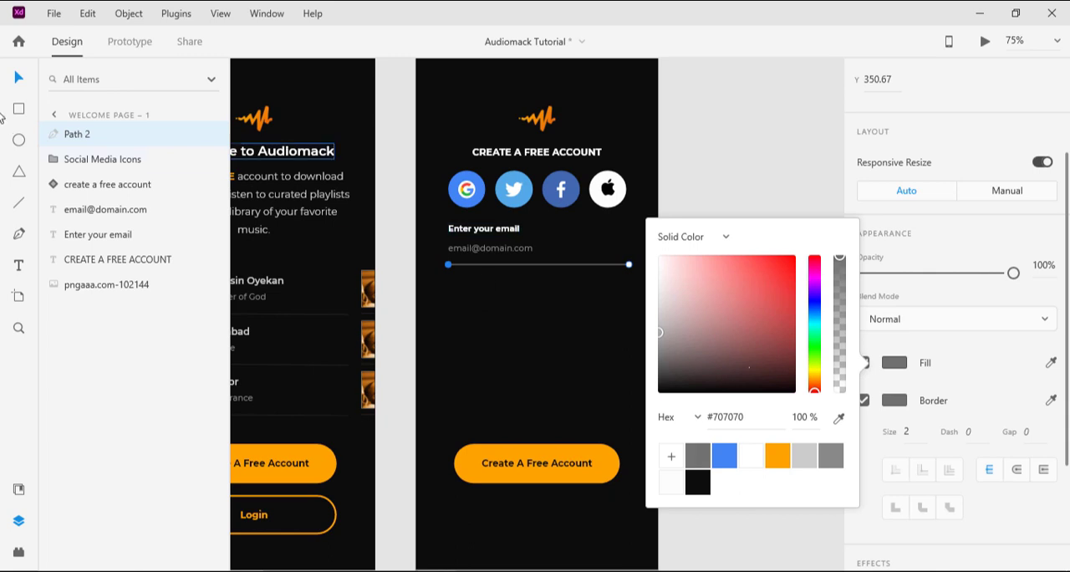
{"action": "left_click", "coordinate": [22, 78]}
{"action": "left_click", "coordinate": [489, 298]}
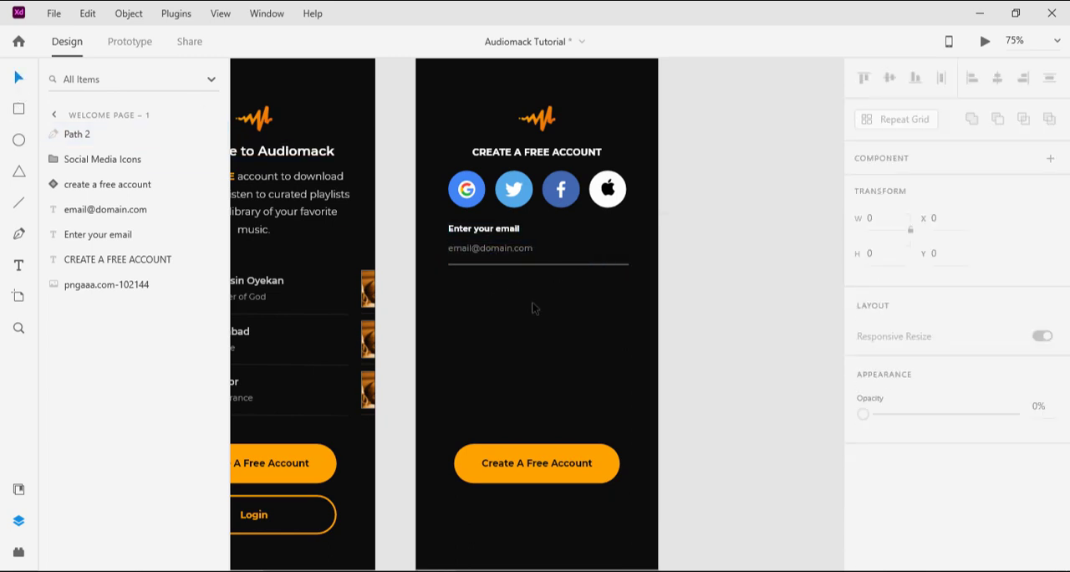
Step: Nudge the line beneath the placeholder email slightly upward to about Y 349.67
{"action": "left_click", "coordinate": [497, 266]}
{"action": "key", "text": "Up"}
{"action": "key", "text": "Up"}
{"action": "key", "text": "Up"}
{"action": "key", "text": "Up"}
{"action": "key", "text": "Up"}
{"action": "key", "text": "Up"}
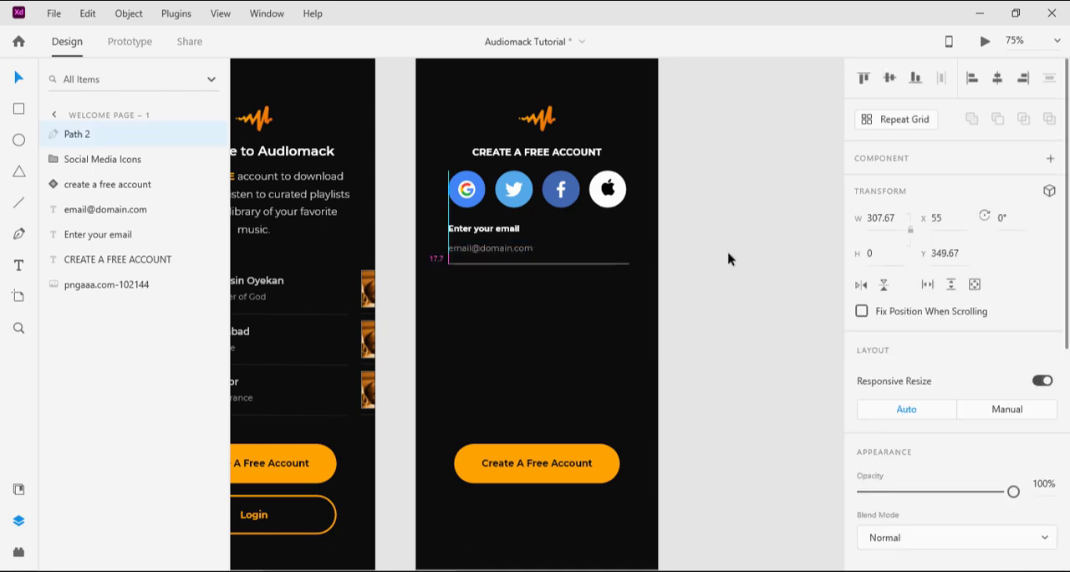
Step: Nudge the line beneath the placeholder email up to Y 342.67 and deselect it
{"action": "key", "text": "Up"}
{"action": "key", "text": "Up"}
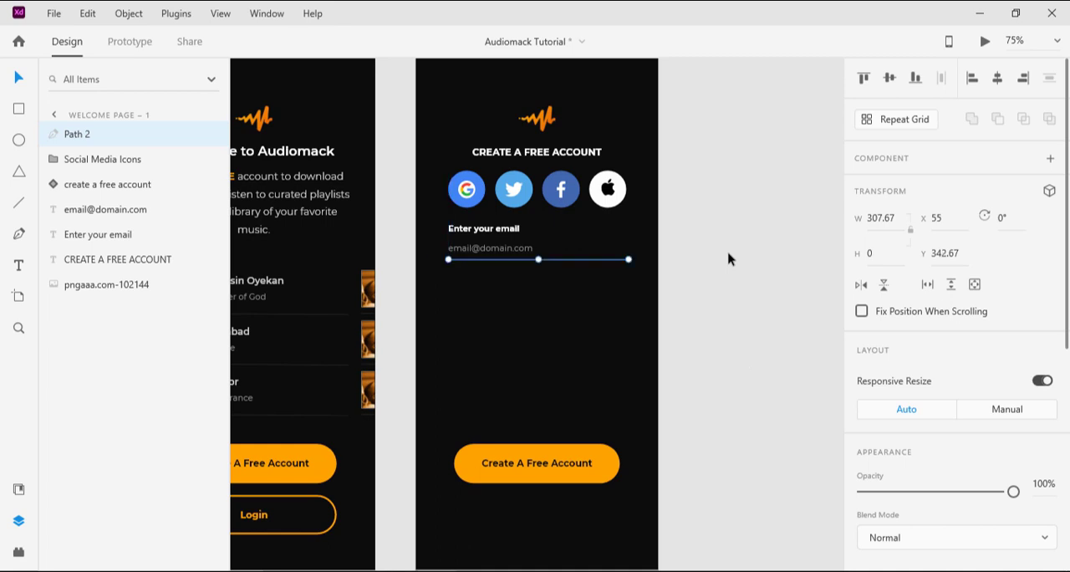
{"action": "left_click", "coordinate": [688, 235]}
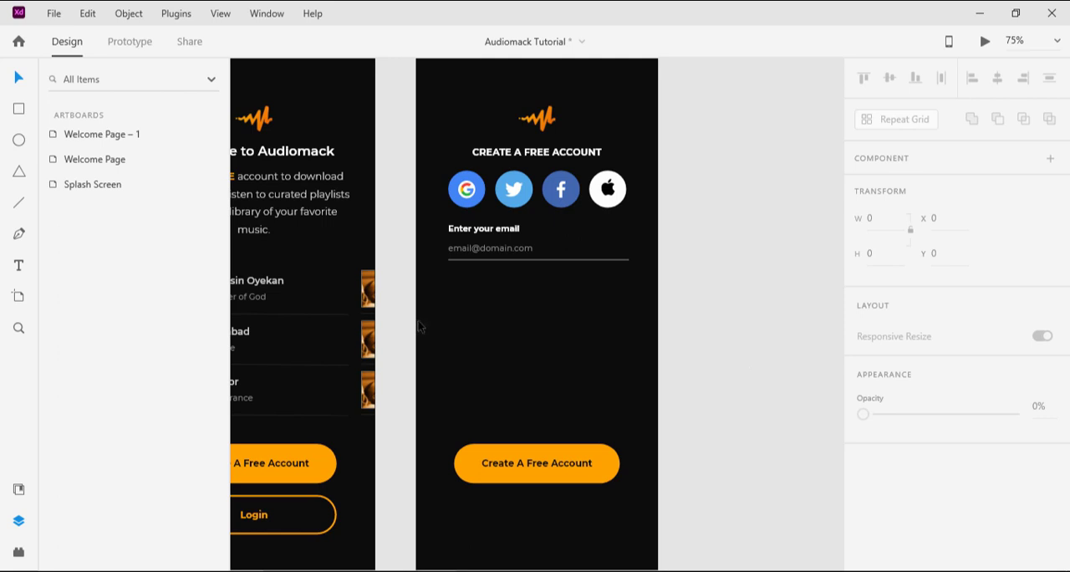
Step: Align the placeholder email and its underline at X 54 against a temporary vertical guide, and remove the guide
{"action": "left_click_drag", "start_coordinate": [414, 318], "coordinate": [449, 319]}
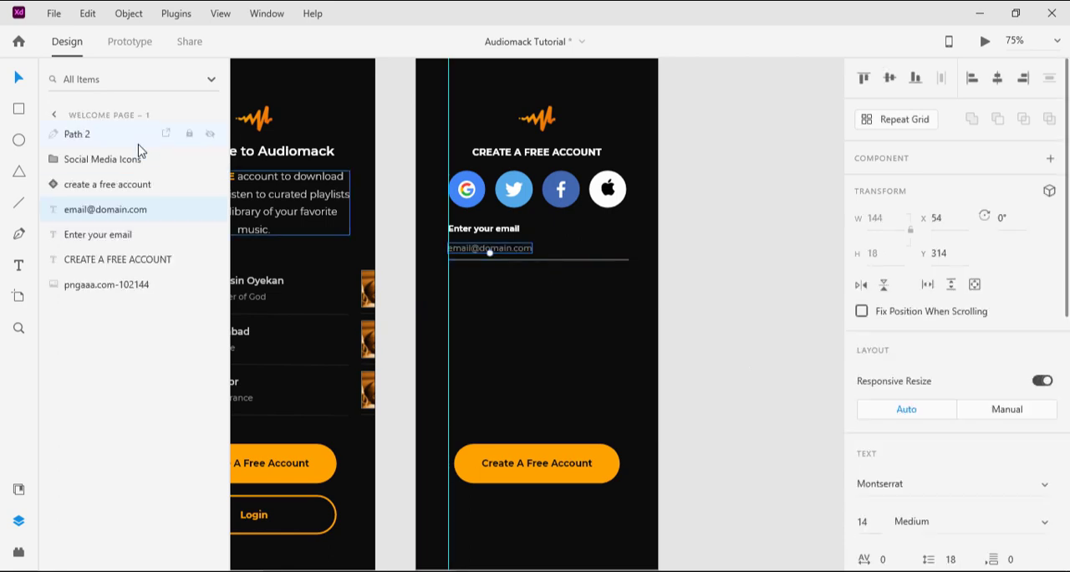
{"action": "left_click", "coordinate": [73, 134]}
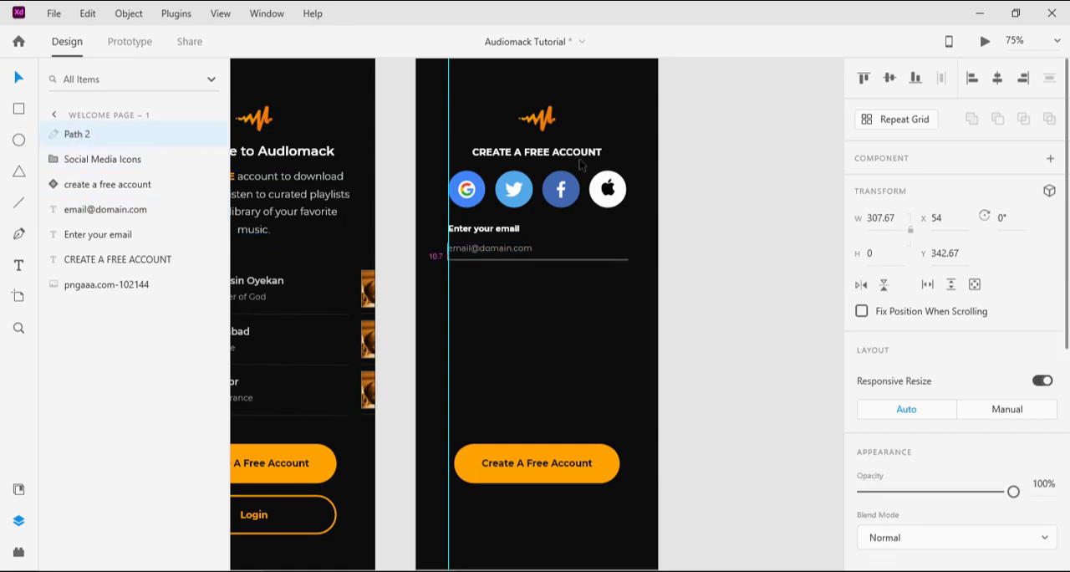
{"action": "left_click_drag", "start_coordinate": [449, 313], "coordinate": [418, 340]}
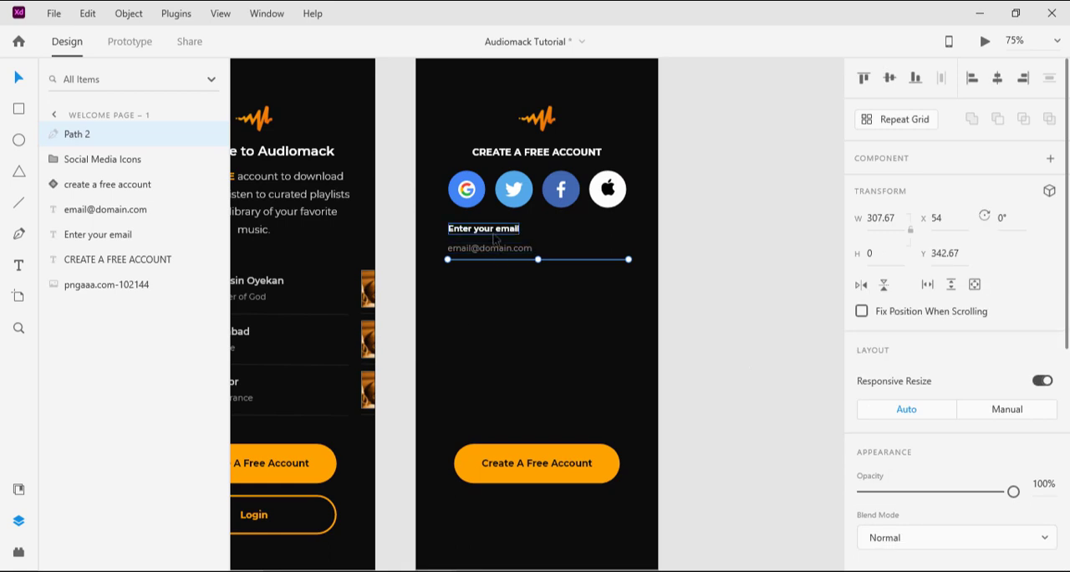
Step: Group the placeholder email, the Enter your email label and the underline, and name the group Email
{"action": "left_click", "coordinate": [92, 213]}
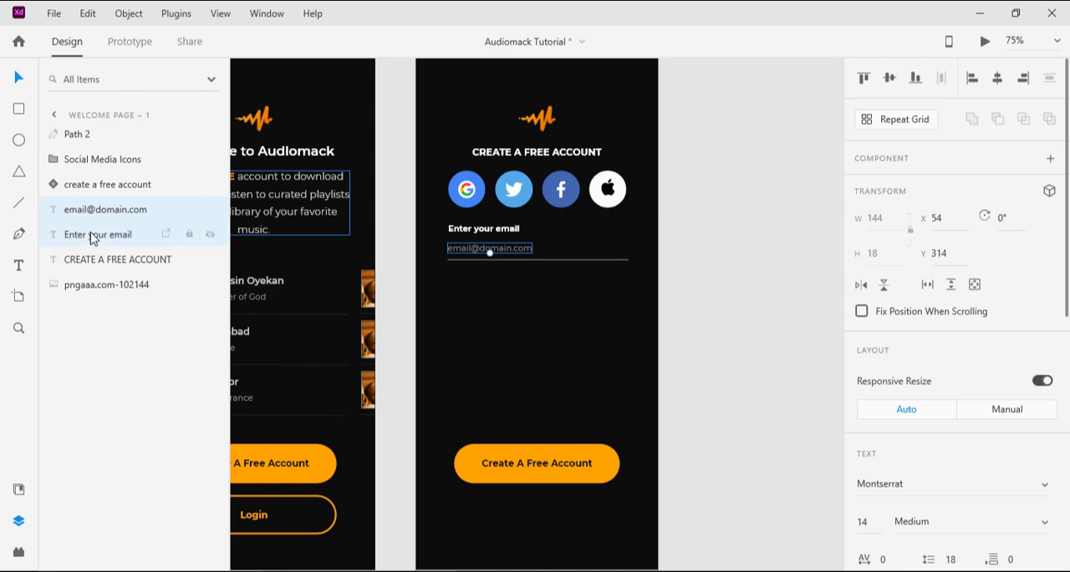
{"action": "left_click", "coordinate": [92, 237], "text": "shift"}
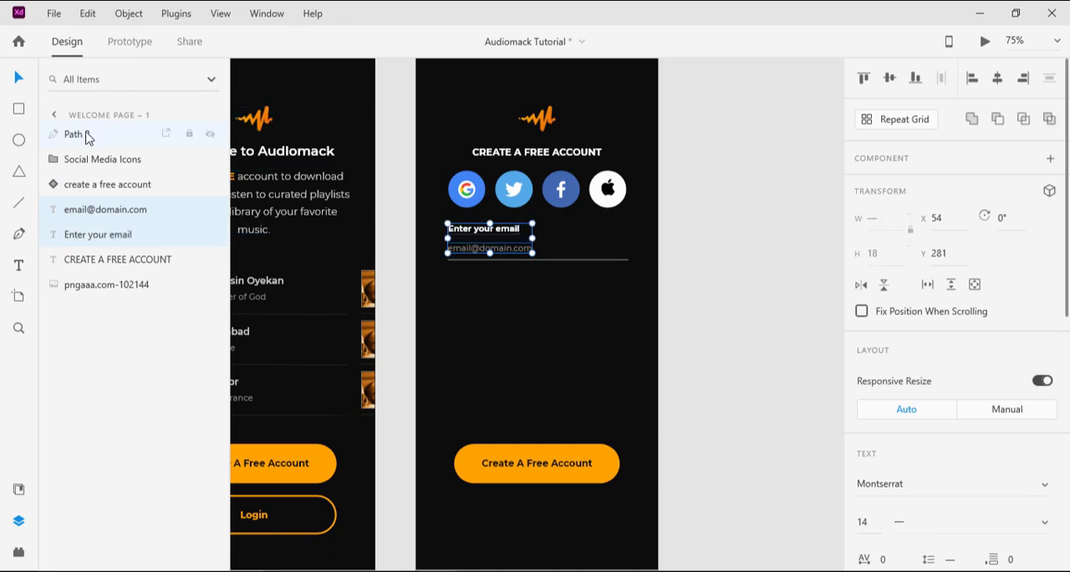
{"action": "left_click", "coordinate": [86, 138], "text": "shift"}
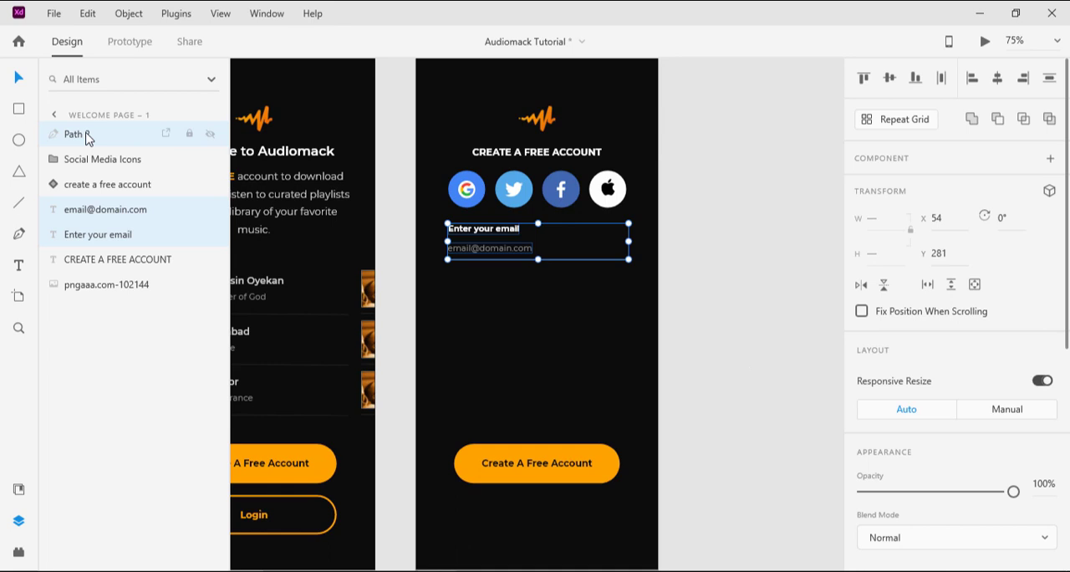
{"action": "key", "text": "ctrl+g"}
{"action": "double_click", "coordinate": [83, 135]}
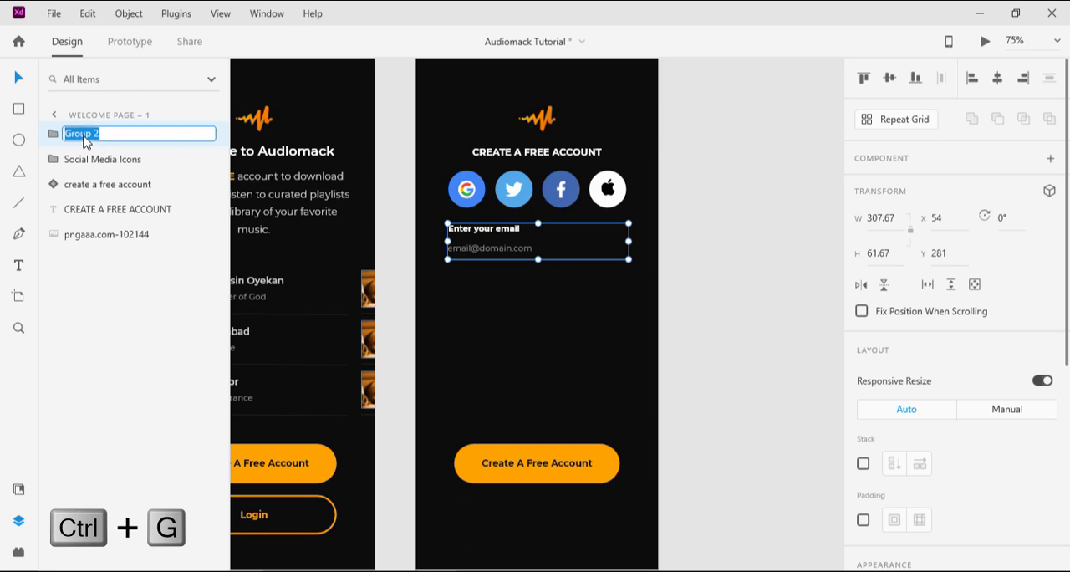
{"action": "type", "text": "Email"}
{"action": "key", "text": "Return"}
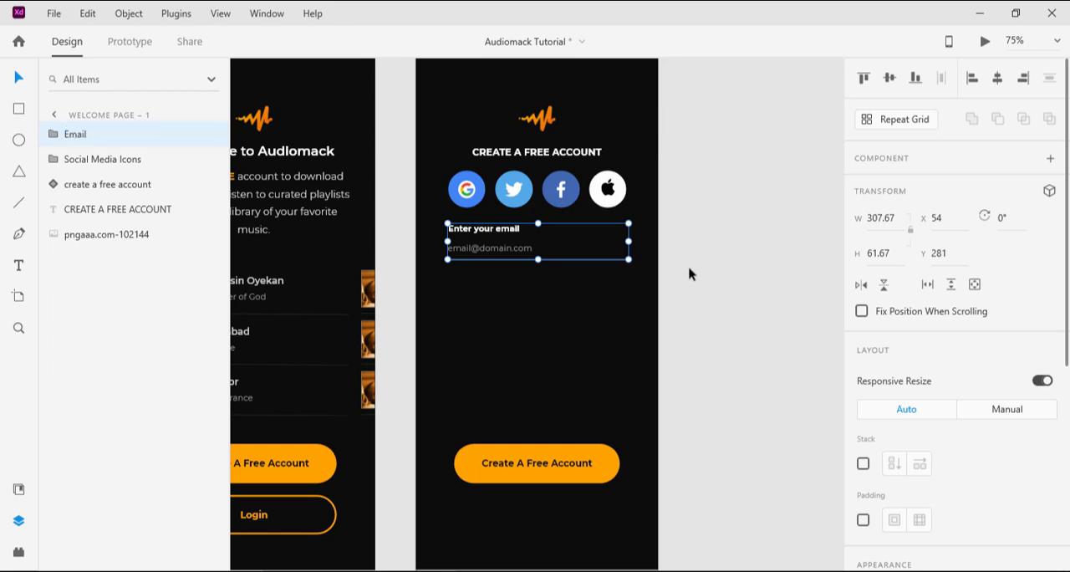
Step: Center the Email group horizontally on the artboard, keeping it at Y 281
{"action": "left_click", "coordinate": [889, 78]}
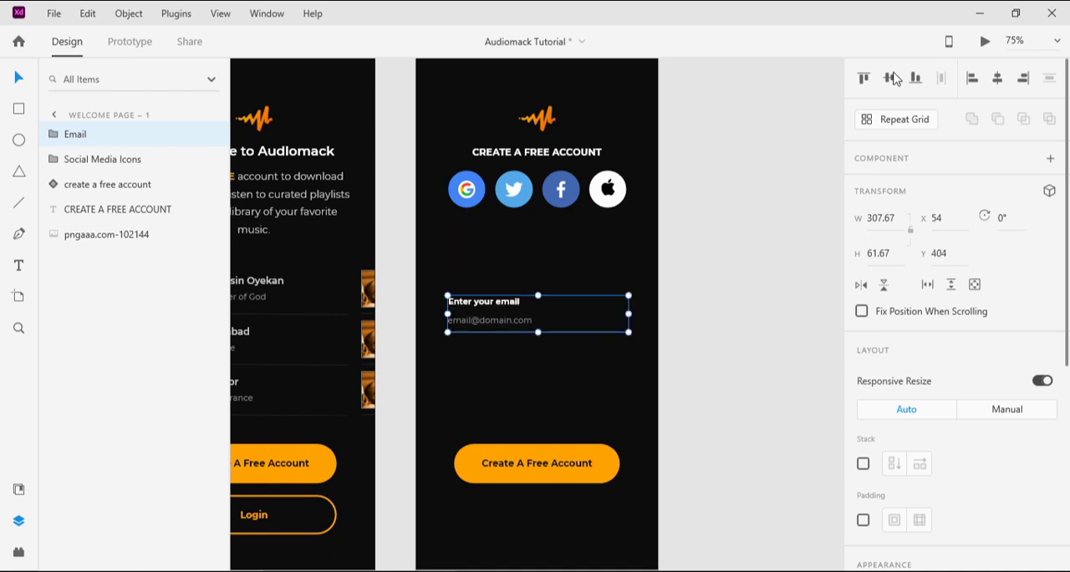
{"action": "key", "text": "ctrl+z"}
{"action": "left_click", "coordinate": [1000, 78]}
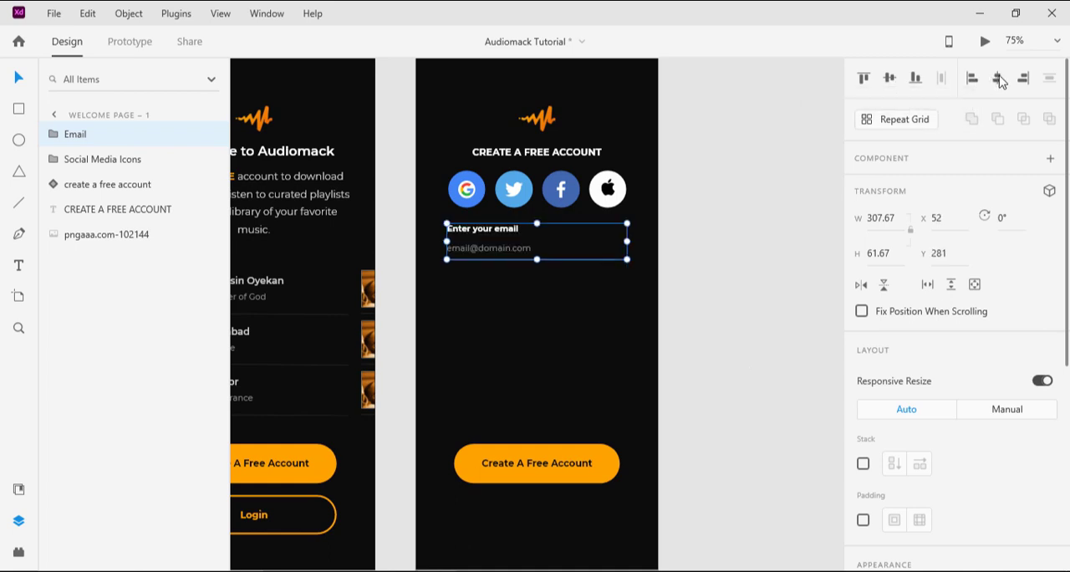
{"action": "left_click", "coordinate": [748, 285]}
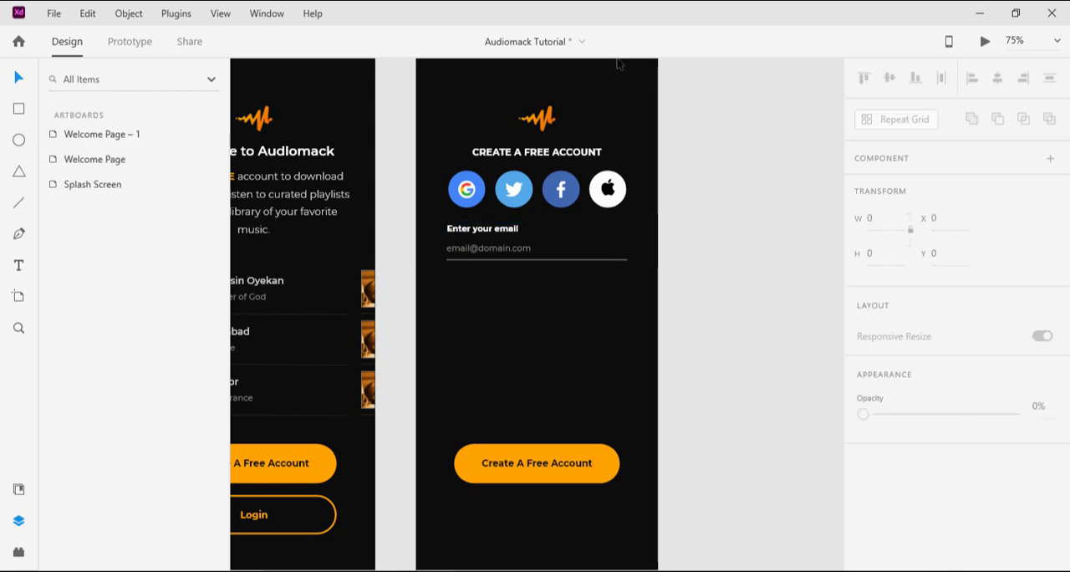
{"action": "left_click", "coordinate": [590, 249]}
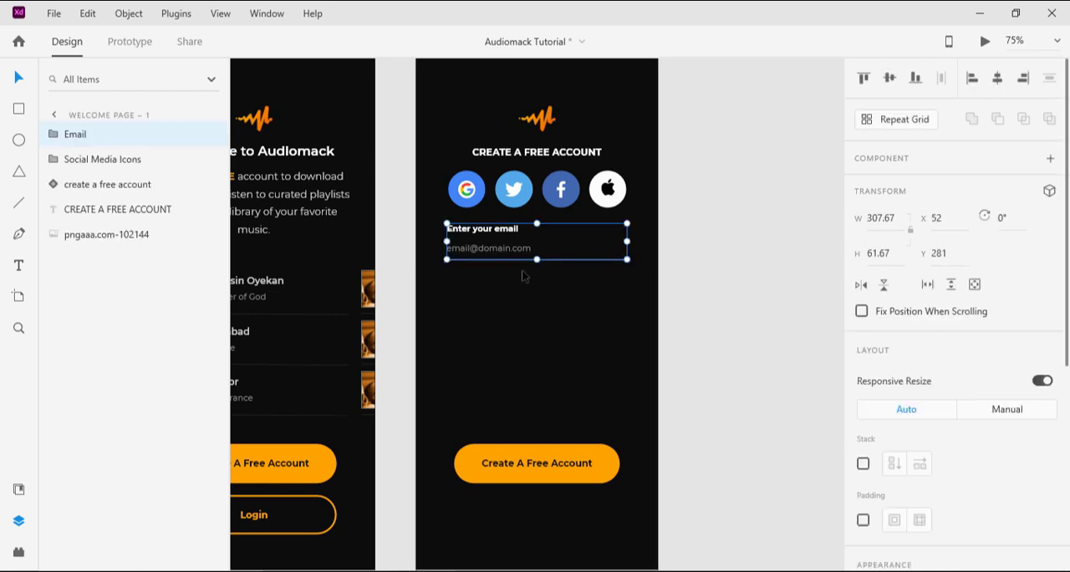
Step: Copy the Terms of Service and Privacy Policy agreement text from the finished Audiomack design and paste it into the Audiomack Tutorial artboard
{"action": "left_click", "coordinate": [437, 571]}
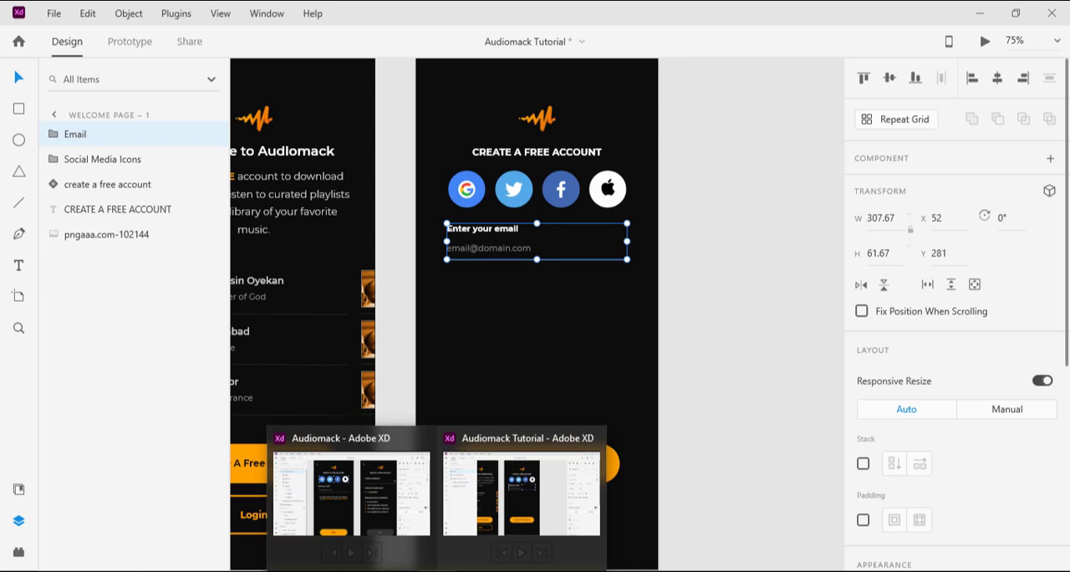
{"action": "left_click", "coordinate": [341, 510]}
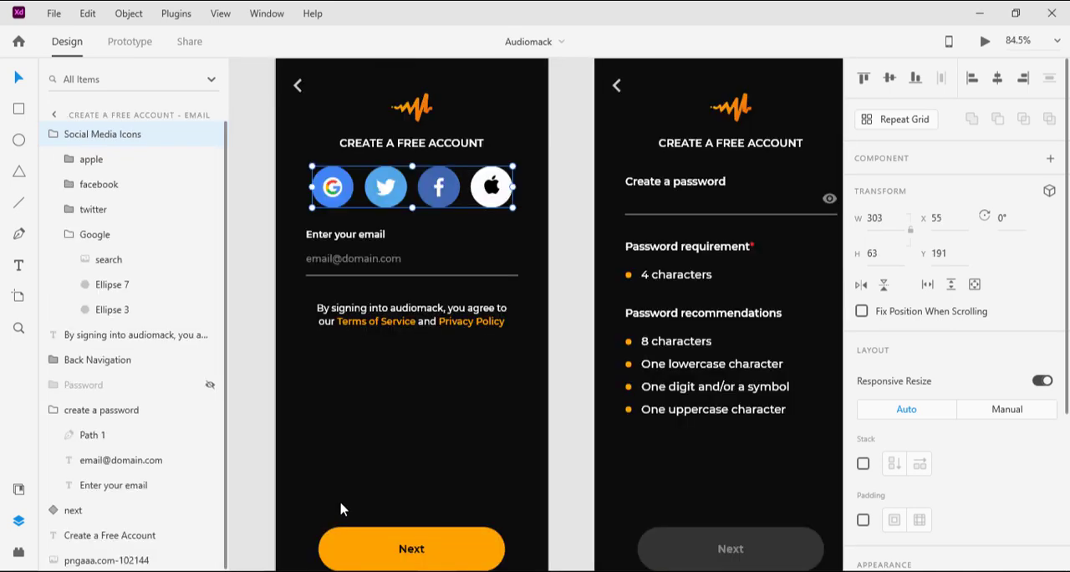
{"action": "left_click", "coordinate": [369, 319]}
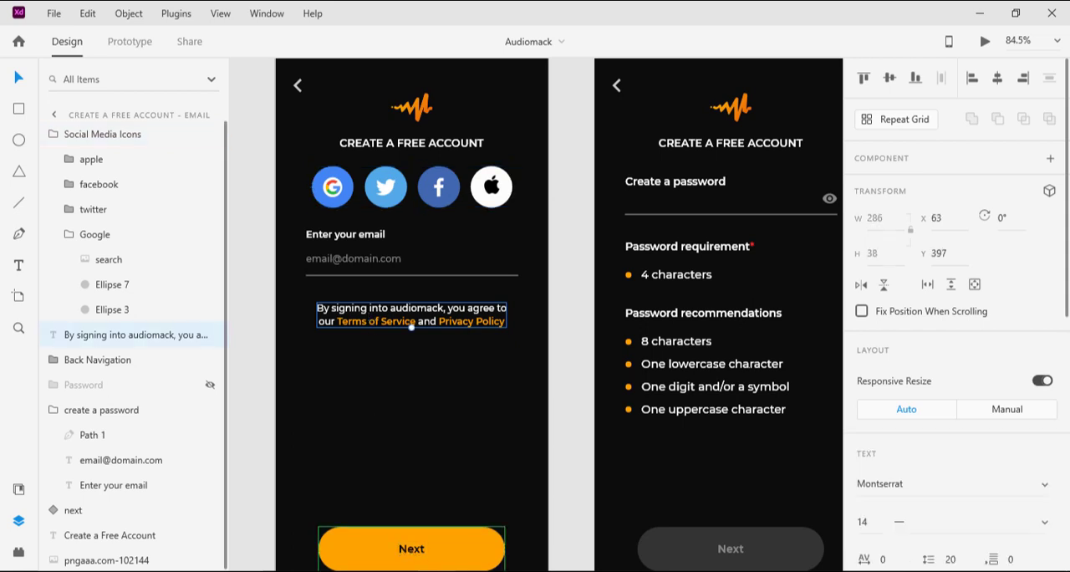
{"action": "left_click", "coordinate": [518, 493]}
{"action": "key", "text": "ctrl+v"}
{"action": "left_click", "coordinate": [513, 321]}
{"action": "key", "text": "ctrl+v"}
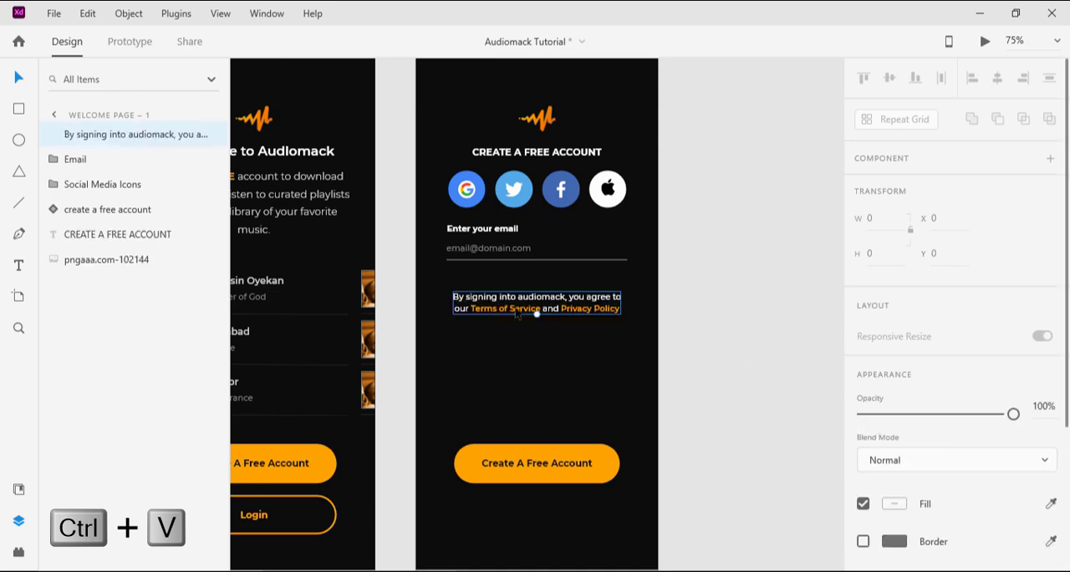
Step: Move the agreement text up to Y 365 beneath the email underline and center it horizontally on the artboard
{"action": "left_click_drag", "start_coordinate": [519, 311], "coordinate": [518, 291]}
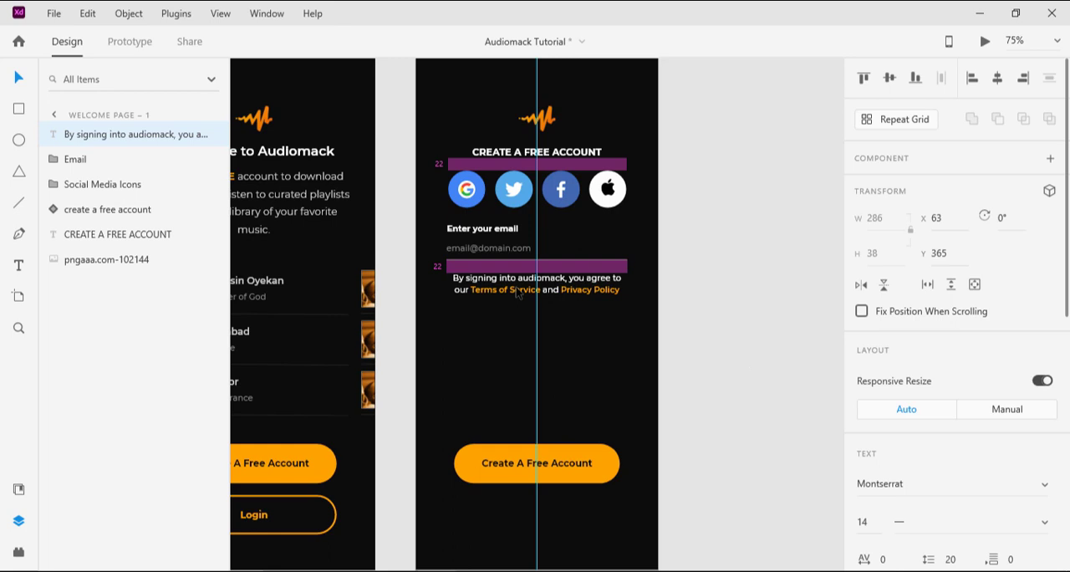
{"action": "left_click_drag", "start_coordinate": [518, 292], "coordinate": [519, 292]}
{"action": "left_click", "coordinate": [1000, 81]}
{"action": "left_click", "coordinate": [699, 244]}
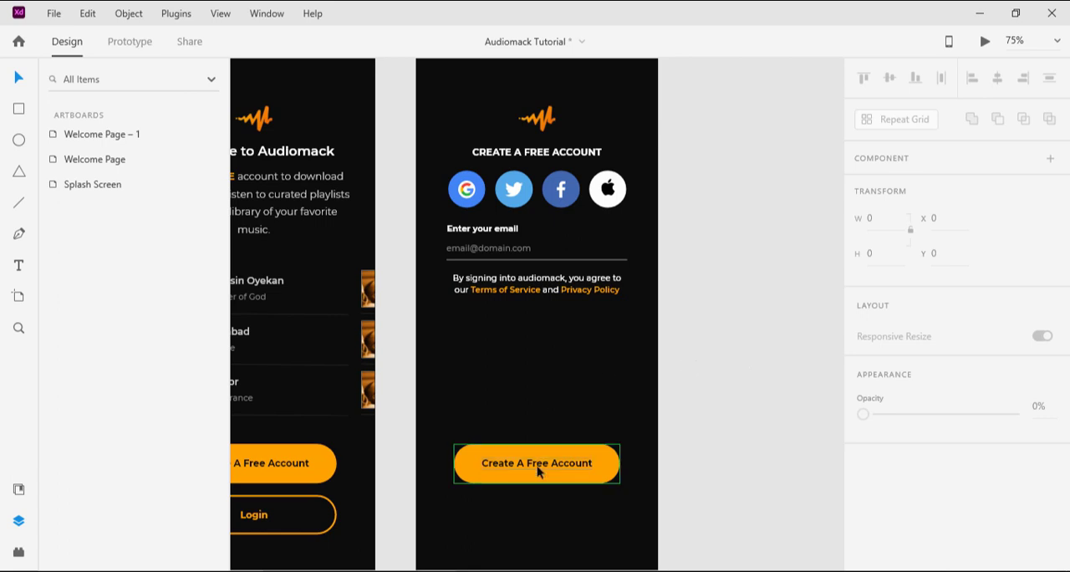
Step: Move the Create A Free Account button down to Y 747, with its lower edge on a new horizontal guide
{"action": "scroll", "coordinate": [581, 337], "scroll_direction": "down", "scroll_amount": 1}
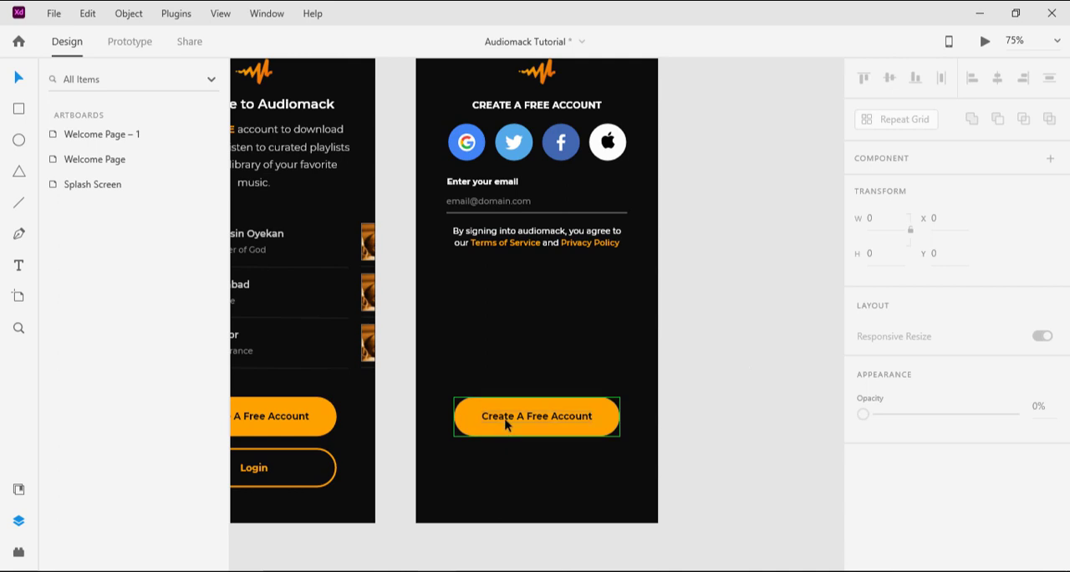
{"action": "left_click_drag", "start_coordinate": [516, 425], "coordinate": [548, 485]}
{"action": "scroll", "coordinate": [456, 165], "scroll_direction": "up", "scroll_amount": 1}
{"action": "scroll", "coordinate": [455, 166], "scroll_direction": "up", "scroll_amount": 3}
{"action": "left_click_drag", "start_coordinate": [495, 74], "coordinate": [499, 553]}
{"action": "left_click", "coordinate": [502, 539]}
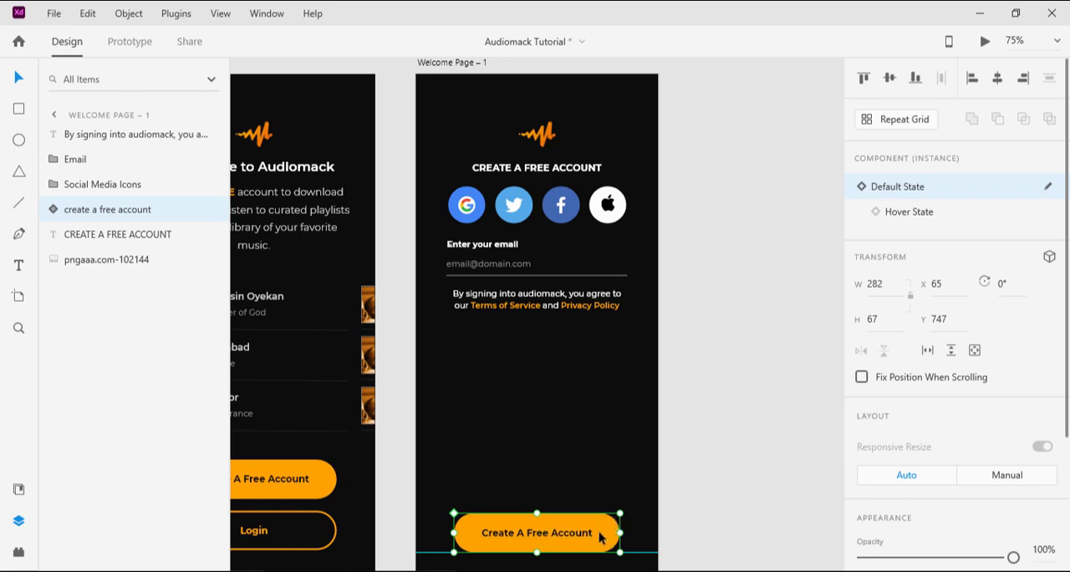
Step: Rename the button's component layer from the Create a Free Account screen as Next
{"action": "double_click", "coordinate": [101, 213]}
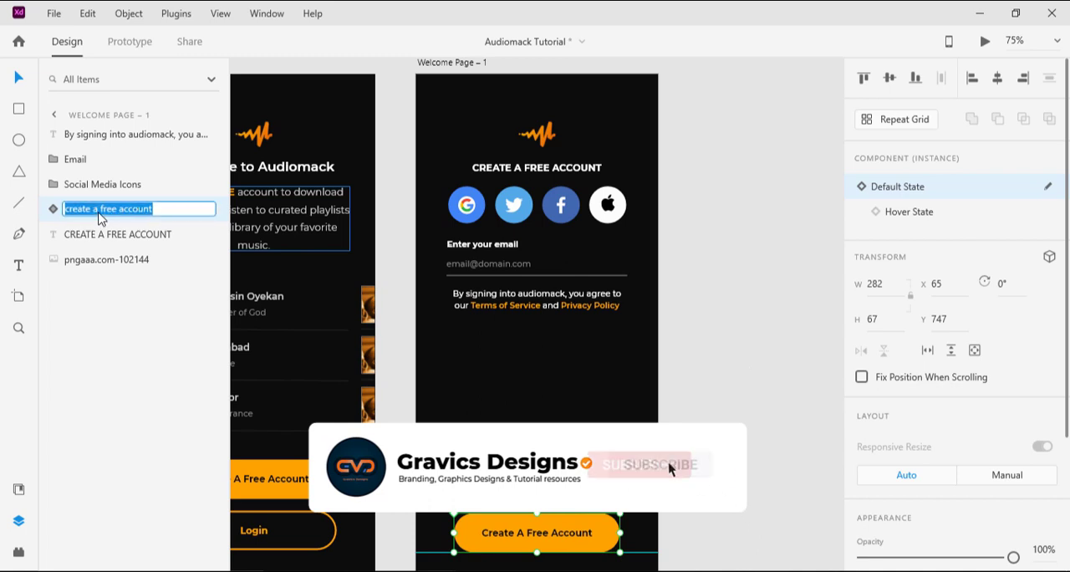
{"action": "type", "text": "Ne"}
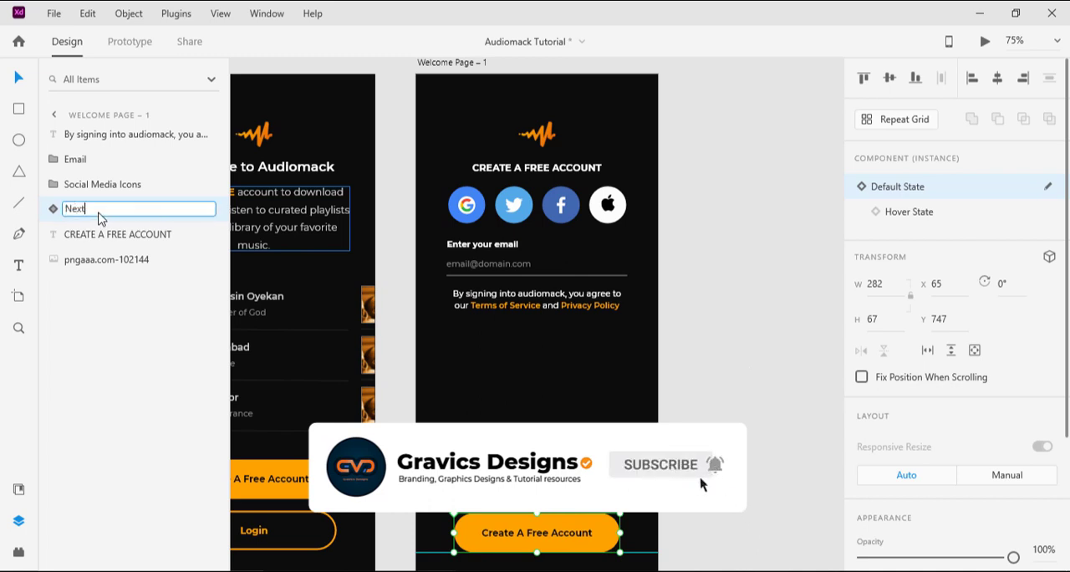
{"action": "type", "text": "xt"}
{"action": "key", "text": "Return"}
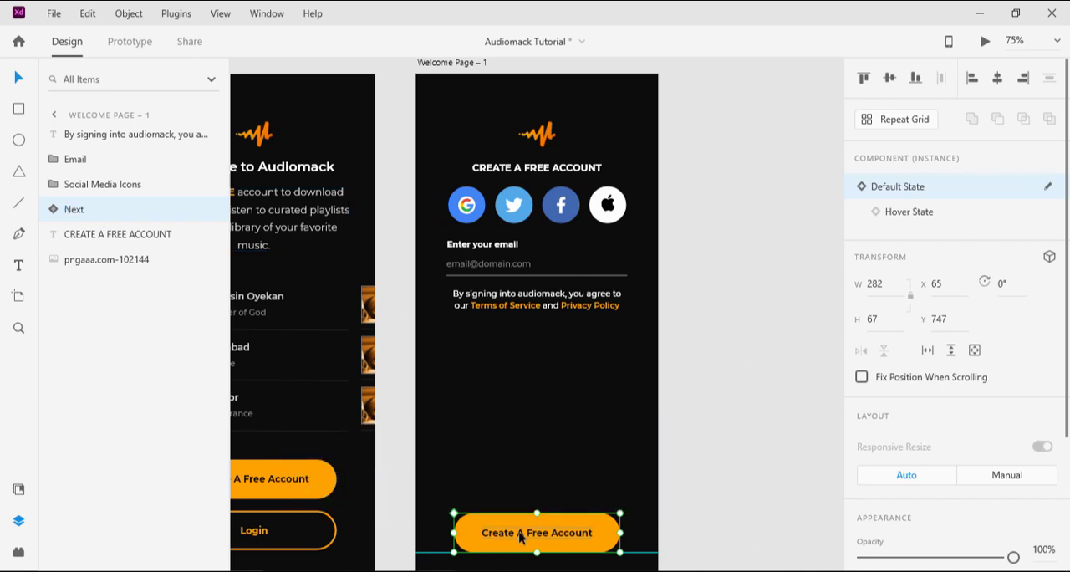
Step: Change the orange button's label text to Next
{"action": "double_click", "coordinate": [520, 533]}
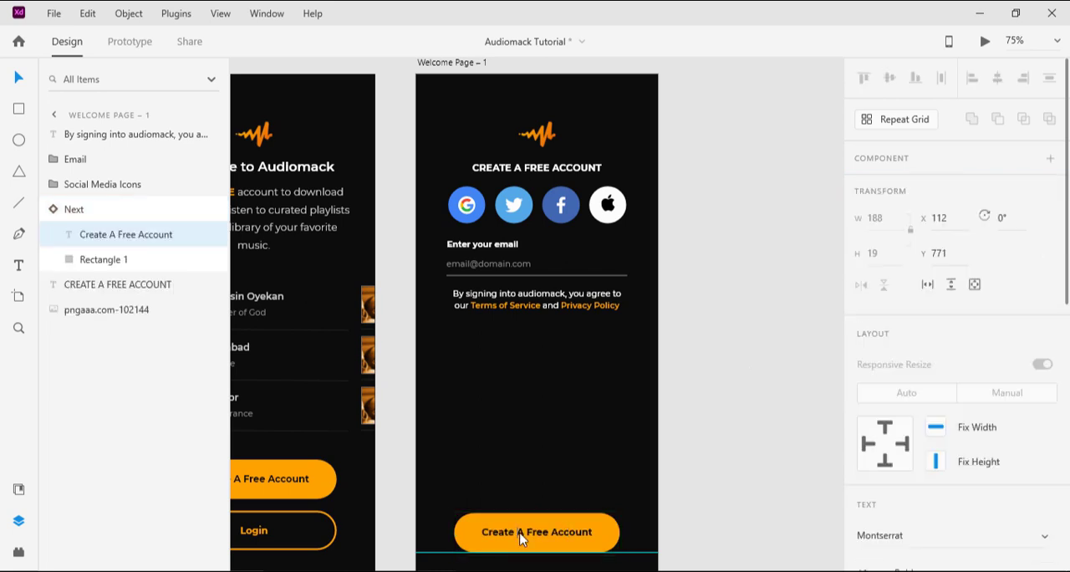
{"action": "double_click", "coordinate": [520, 532]}
{"action": "type", "text": "Next"}
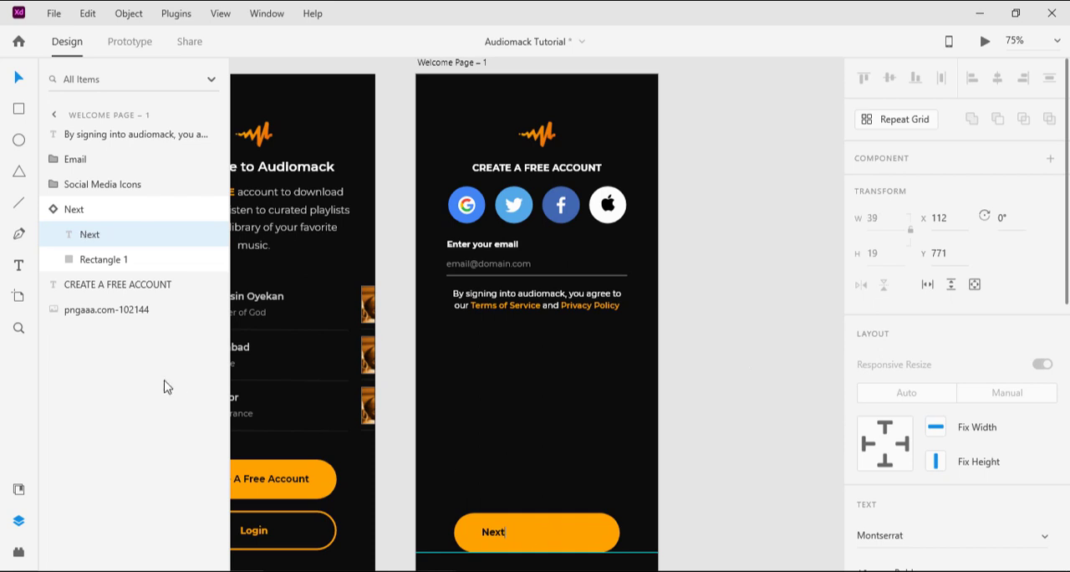
Step: Center the Next label horizontally on the button's rectangle and deselect both
{"action": "left_click", "coordinate": [109, 259], "text": "shift"}
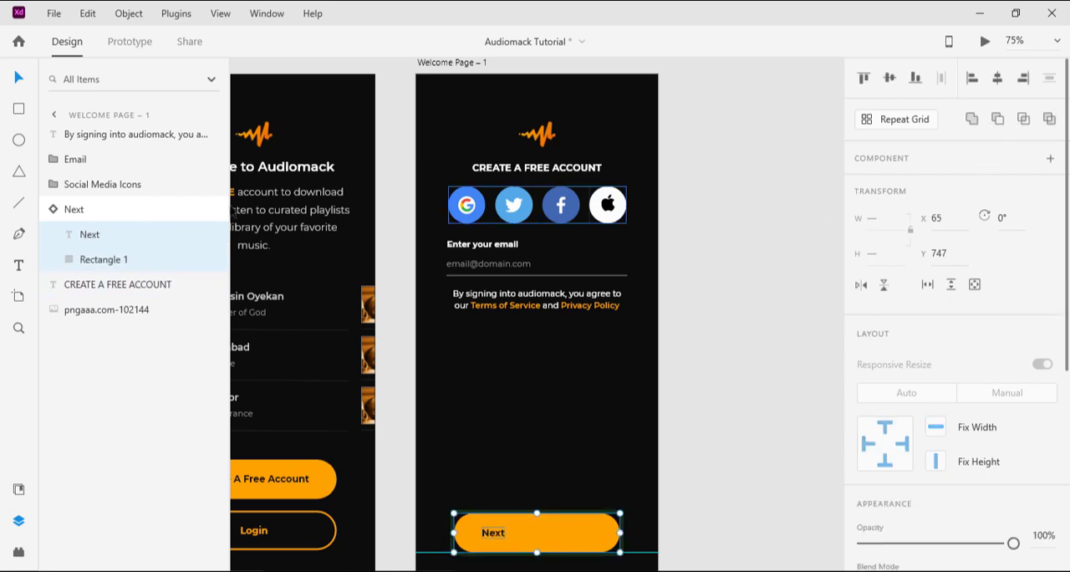
{"action": "left_click", "coordinate": [92, 238]}
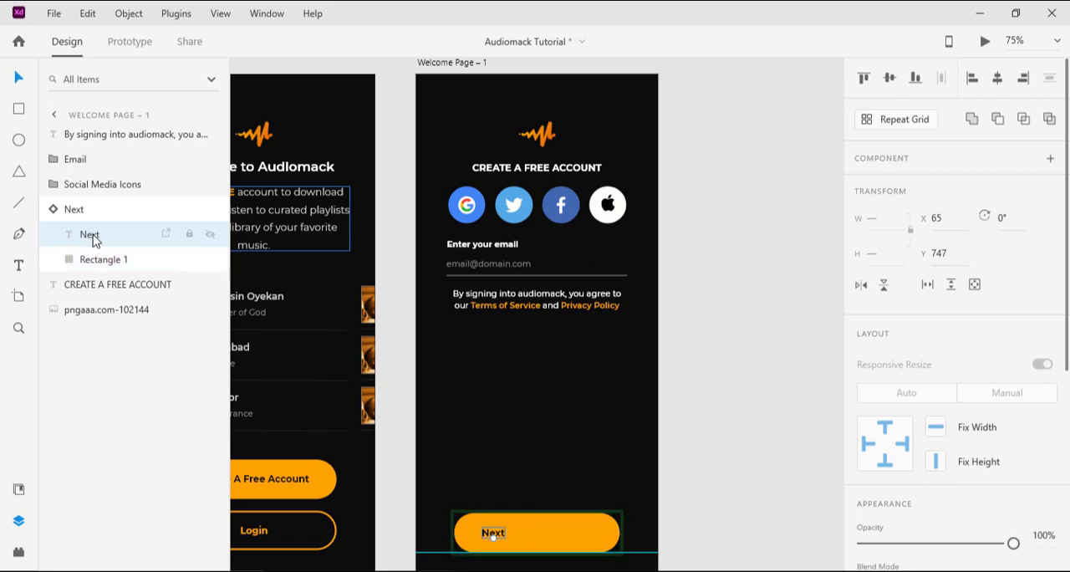
{"action": "left_click", "coordinate": [89, 262], "text": "shift"}
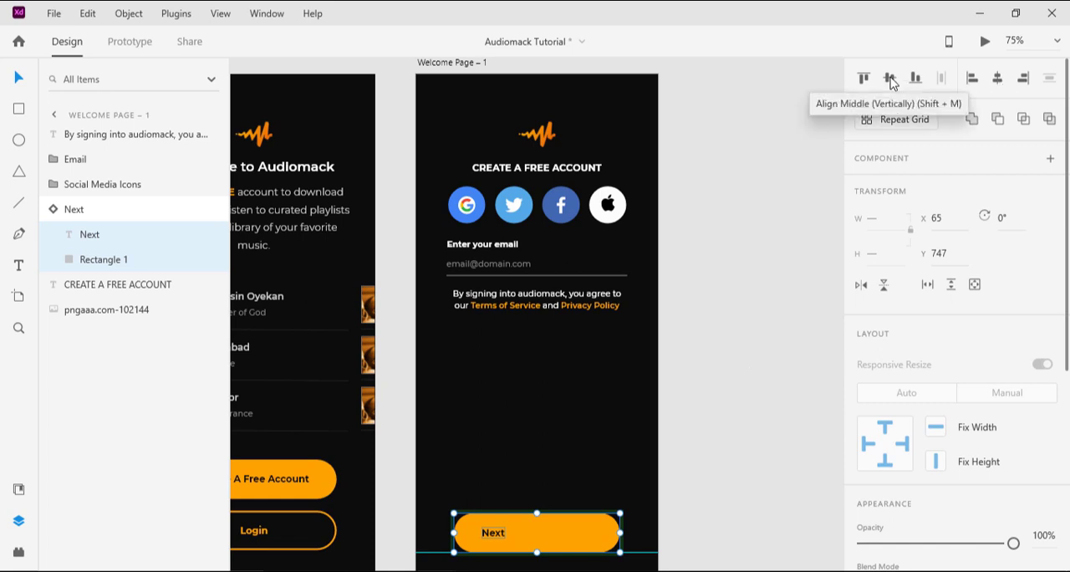
{"action": "left_click", "coordinate": [997, 85]}
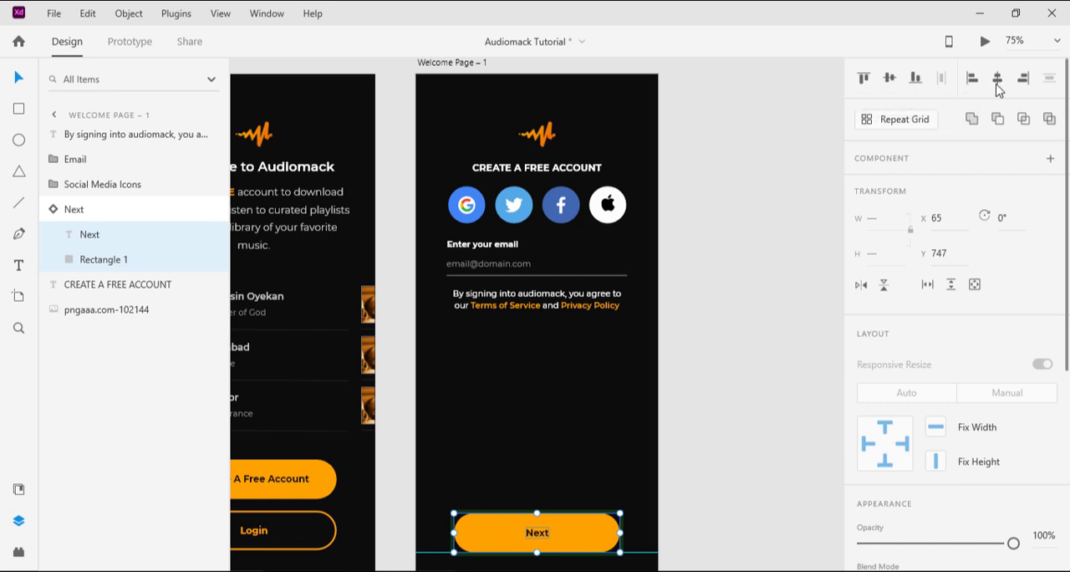
{"action": "left_click", "coordinate": [770, 389]}
Step: Remove the horizontal guide beneath the Next button
{"action": "scroll", "coordinate": [721, 402], "scroll_direction": "down", "scroll_amount": 1}
{"action": "left_click_drag", "start_coordinate": [647, 506], "coordinate": [650, 546]}
{"action": "scroll", "coordinate": [673, 416], "scroll_direction": "up", "scroll_amount": 1}
{"action": "scroll", "coordinate": [673, 417], "scroll_direction": "up", "scroll_amount": 3}
{"action": "scroll", "coordinate": [672, 421], "scroll_direction": "down", "scroll_amount": 3}
{"action": "scroll", "coordinate": [672, 422], "scroll_direction": "up", "scroll_amount": 1}
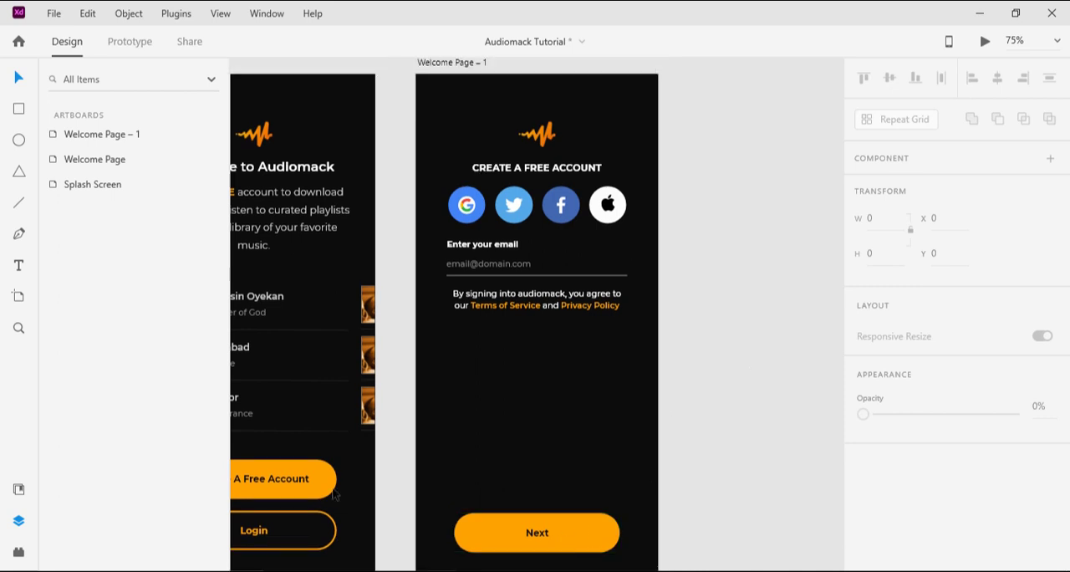
Step: Rename the Welcome Page – 1 artboard as Create a free account
{"action": "left_click_drag", "start_coordinate": [318, 179], "coordinate": [365, 204]}
{"action": "left_click_drag", "start_coordinate": [306, 239], "coordinate": [264, 209]}
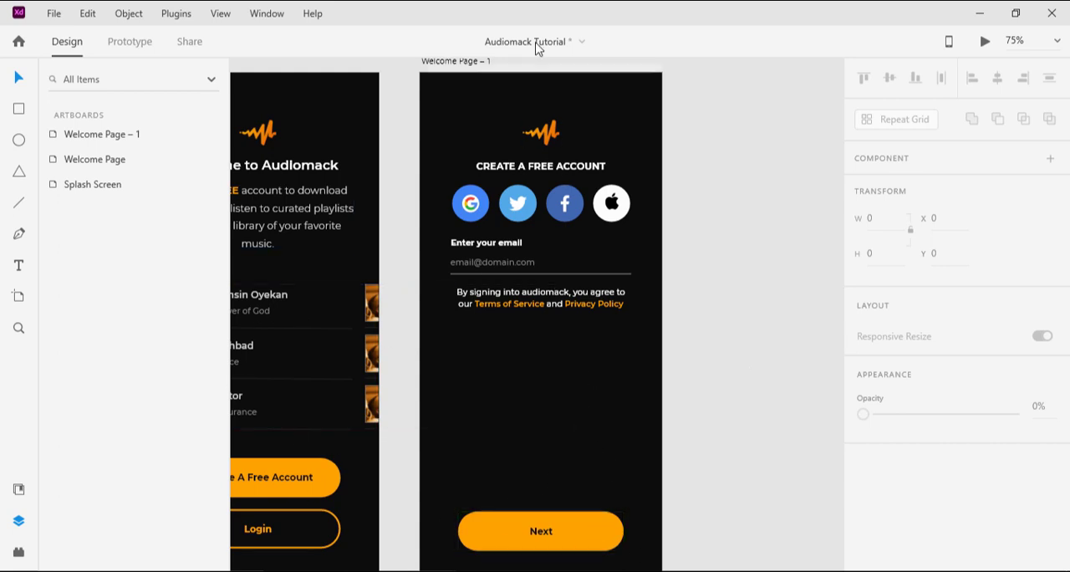
{"action": "scroll", "coordinate": [473, 71], "scroll_direction": "up", "scroll_amount": 1}
{"action": "double_click", "coordinate": [466, 92]}
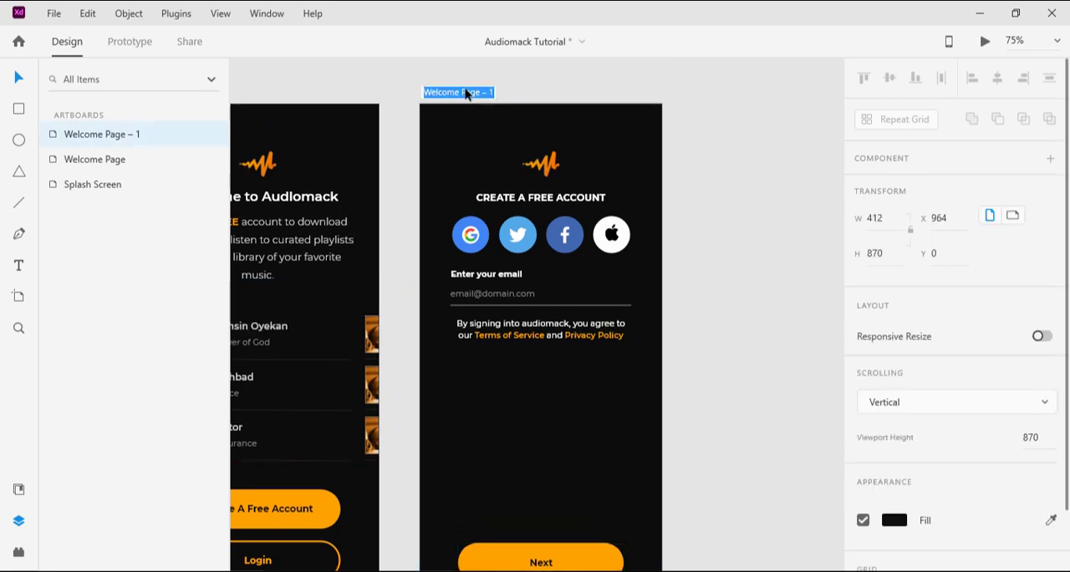
{"action": "type", "text": "Create "}
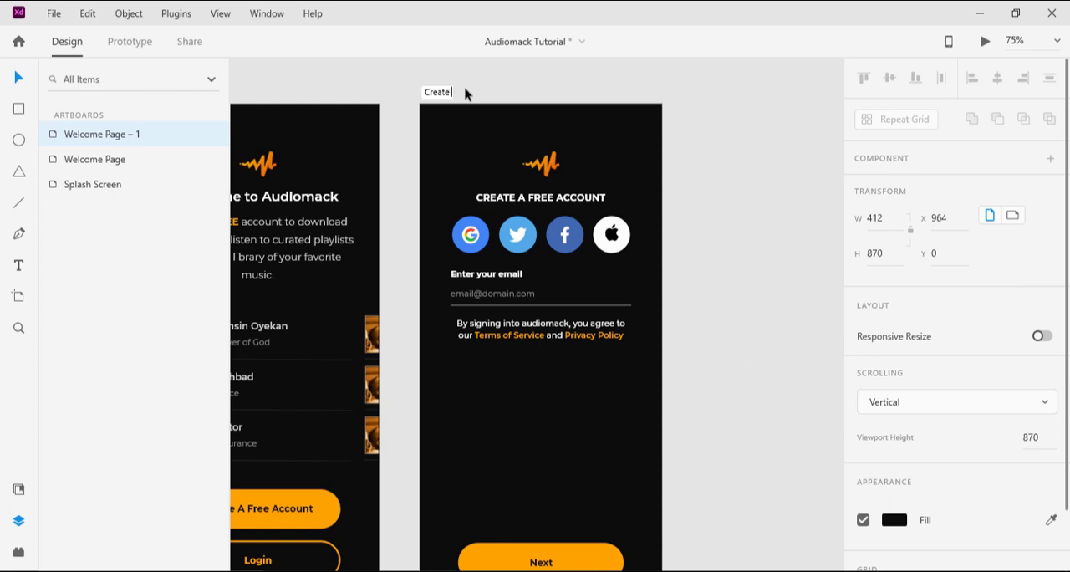
{"action": "type", "text": "a free account"}
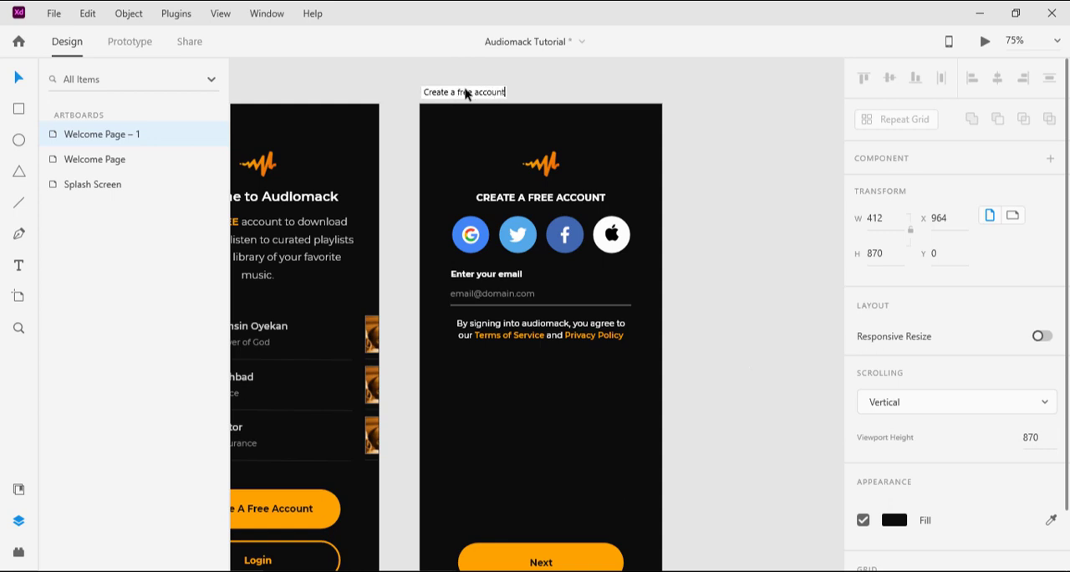
{"action": "key", "text": "Return"}
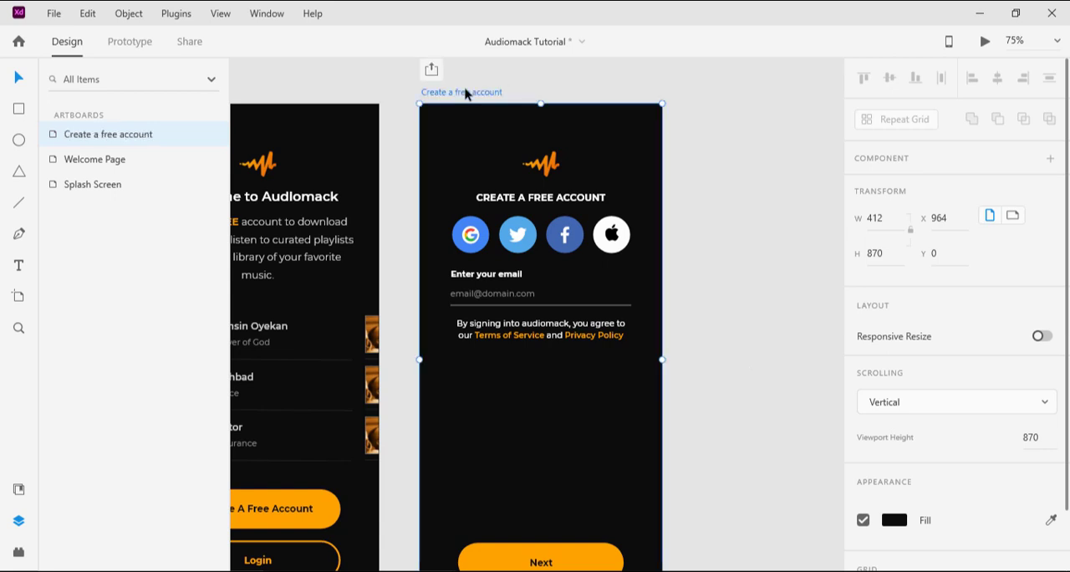
Step: Preview the Create a free account screen on the desktop and check the button's hover state
{"action": "left_click", "coordinate": [985, 46]}
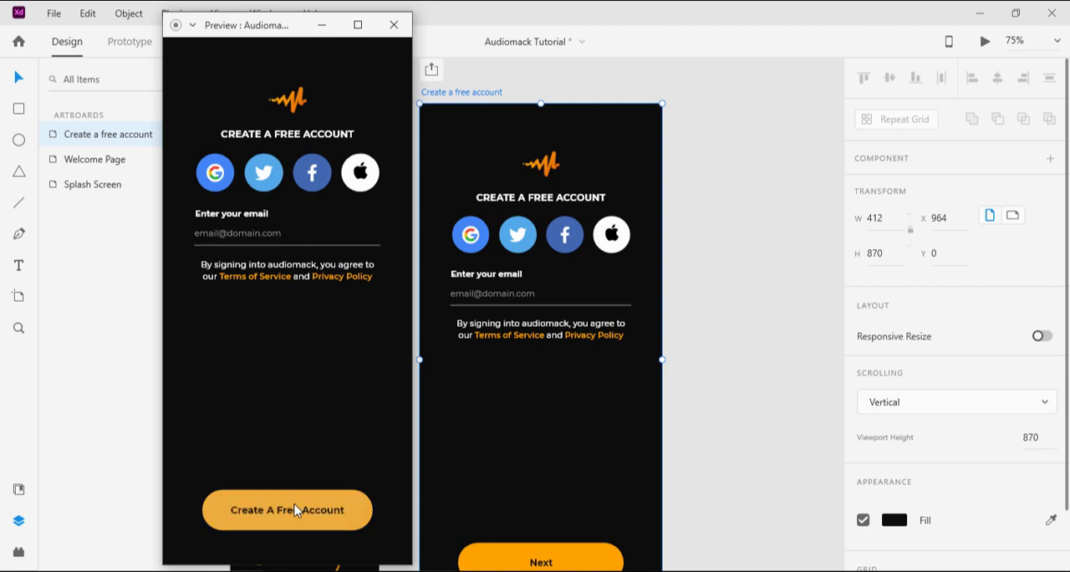
{"action": "left_click", "coordinate": [320, 25]}
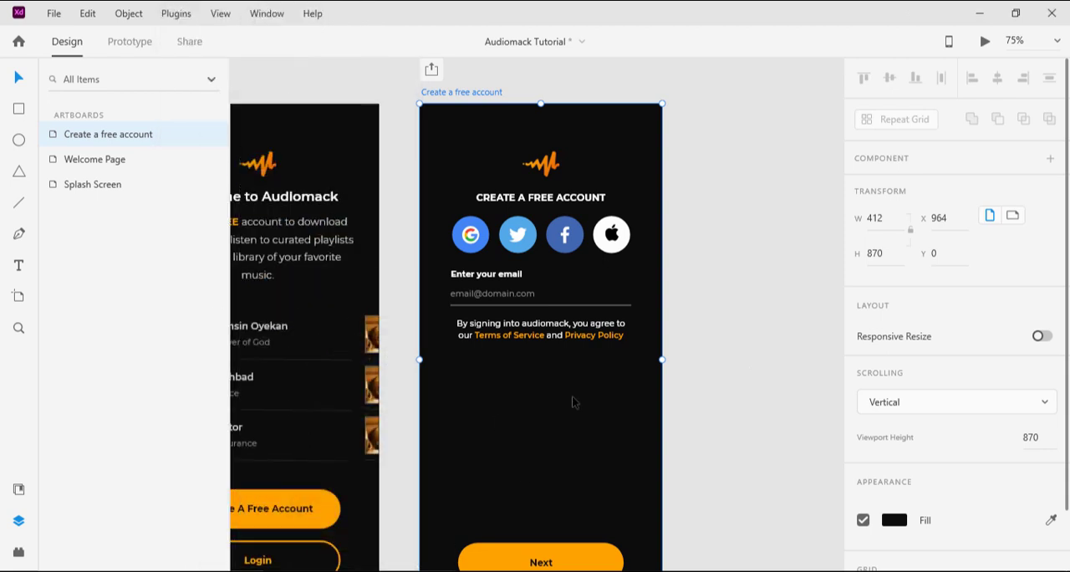
Step: Switch the Next button component to its Hover State and change its label text to Next
{"action": "scroll", "coordinate": [574, 402], "scroll_direction": "down", "scroll_amount": 1}
{"action": "left_click", "coordinate": [571, 515]}
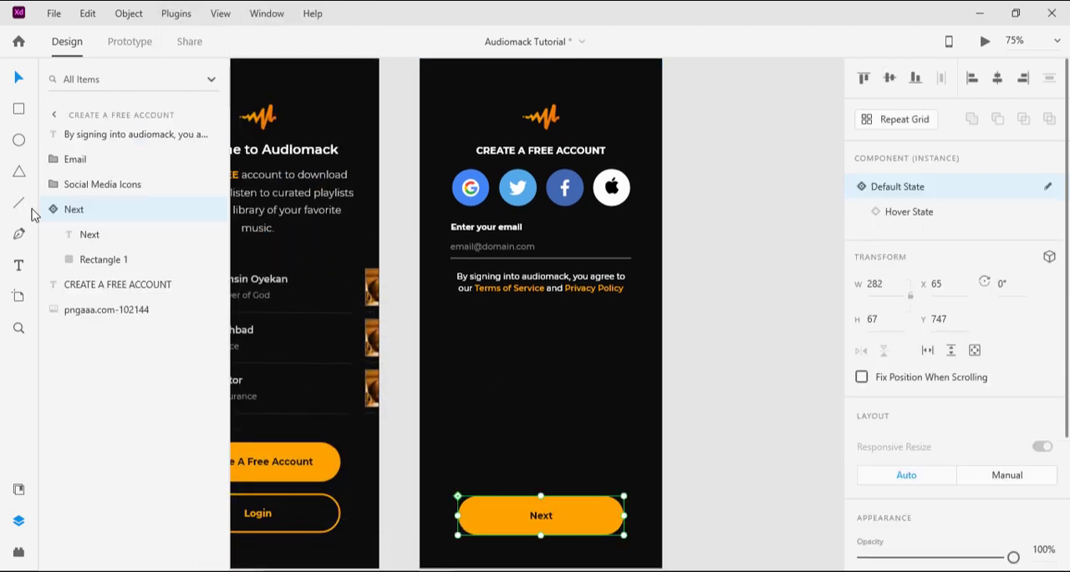
{"action": "left_click", "coordinate": [90, 235]}
{"action": "left_click", "coordinate": [90, 214]}
{"action": "left_click", "coordinate": [919, 214]}
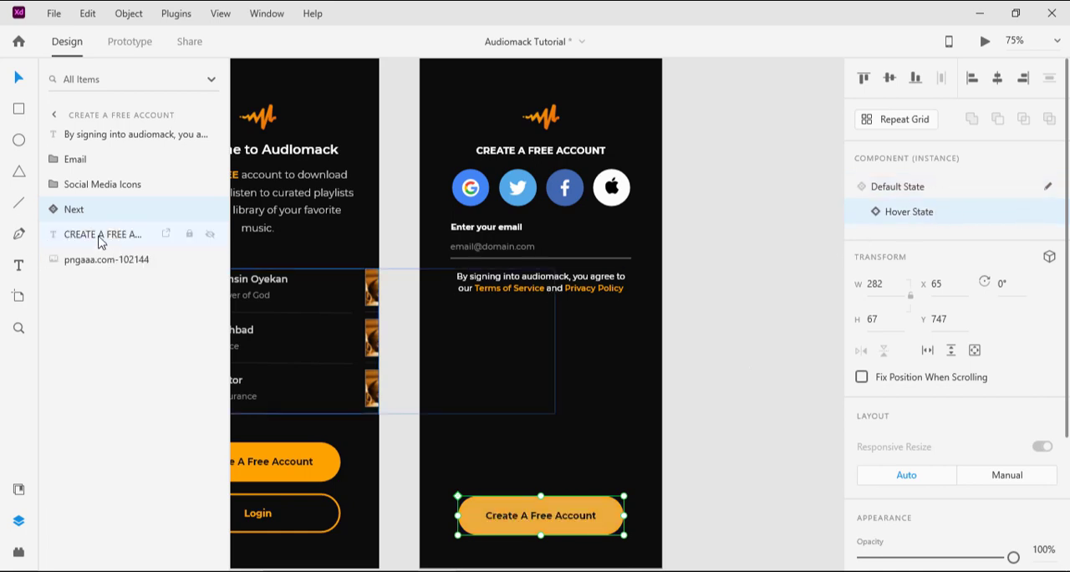
{"action": "double_click", "coordinate": [523, 518]}
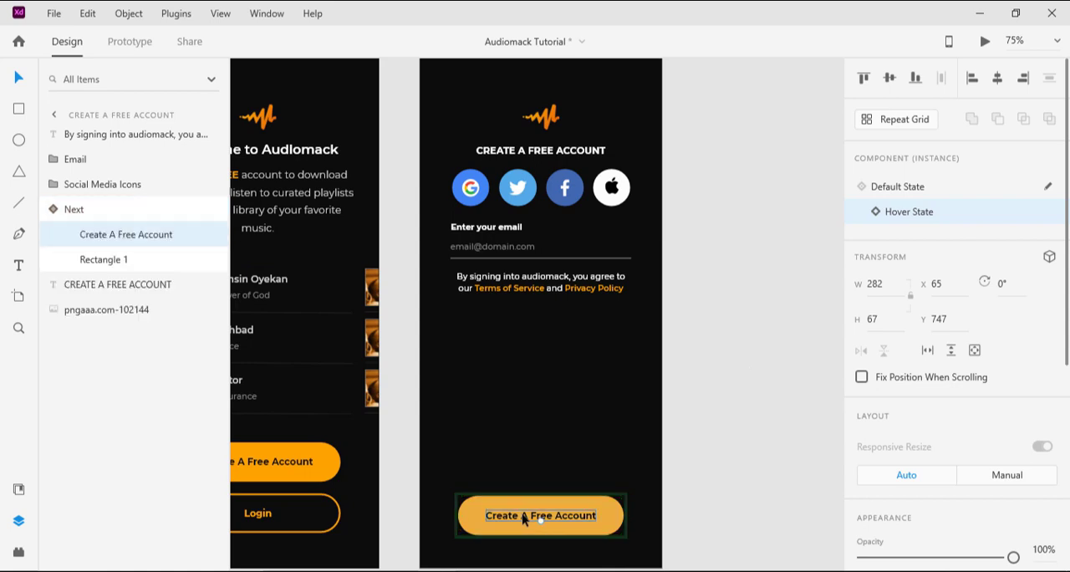
{"action": "double_click", "coordinate": [523, 517]}
{"action": "type", "text": "N"}
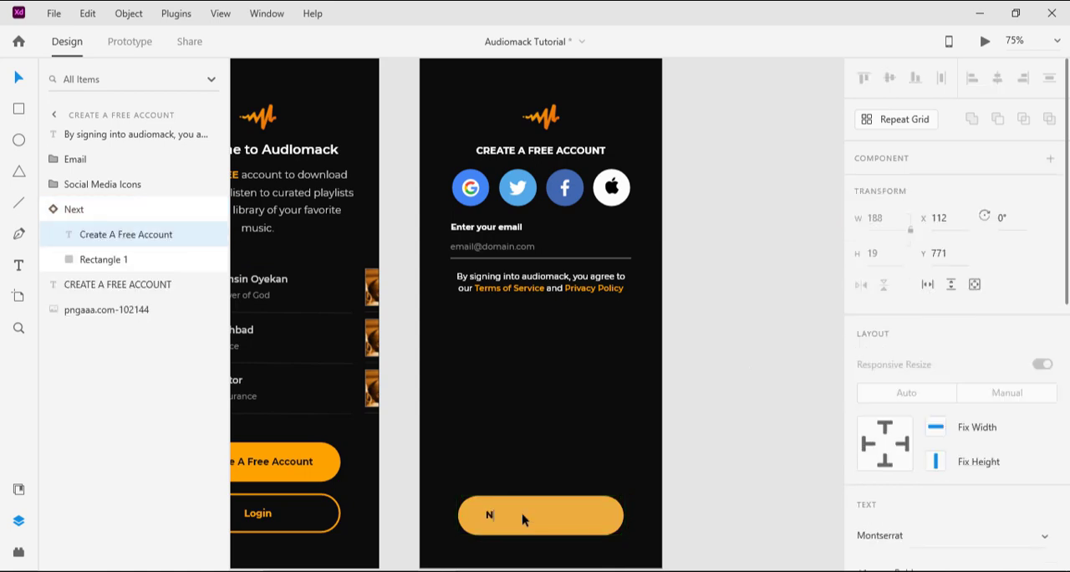
{"action": "type", "text": "ext"}
{"action": "key", "text": "Escape"}
Step: Center the hover state's Next label horizontally on the button's rectangle and deselect both
{"action": "left_click", "coordinate": [102, 264], "text": "shift"}
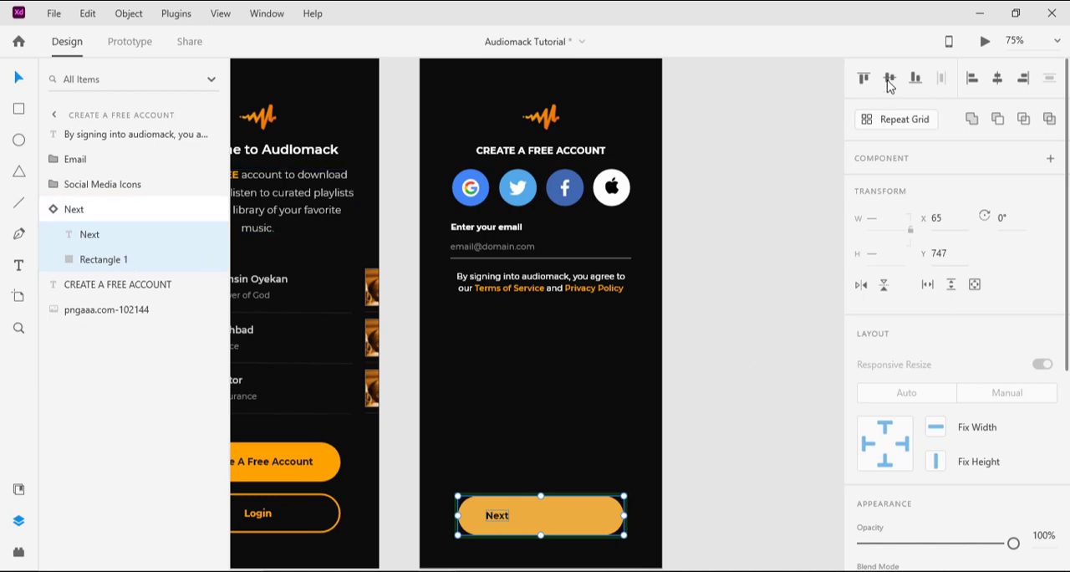
{"action": "left_click", "coordinate": [997, 78]}
{"action": "left_click", "coordinate": [750, 305]}
Step: Return the Next button to its Default State and save the document
{"action": "left_click", "coordinate": [579, 525]}
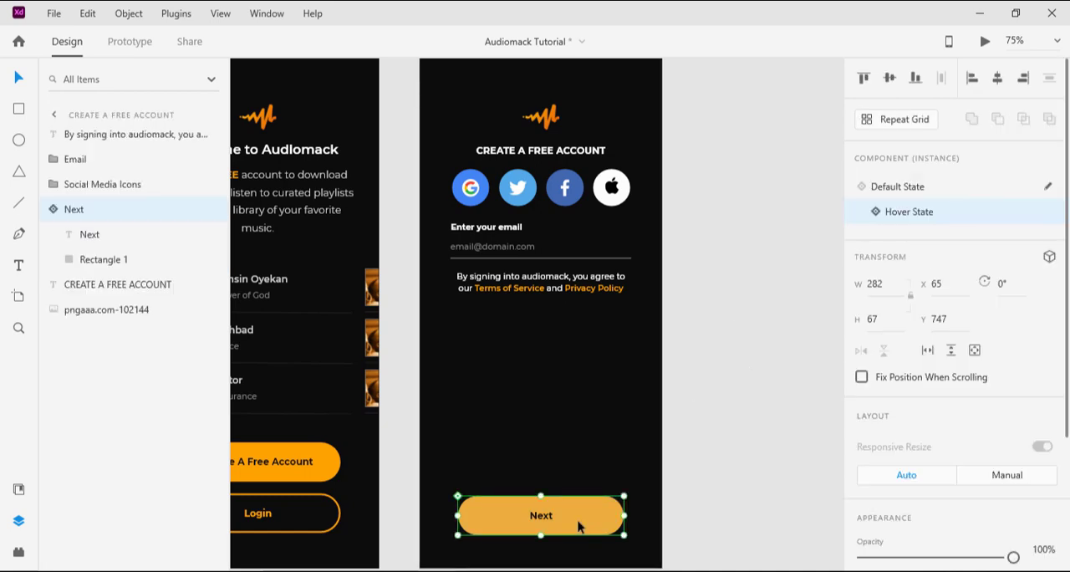
{"action": "left_click", "coordinate": [920, 193]}
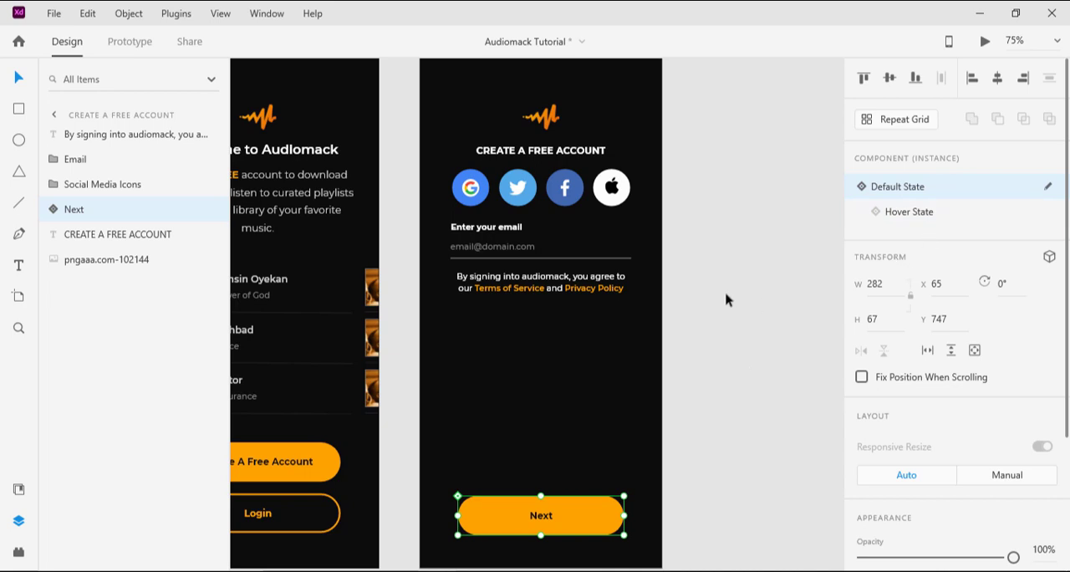
{"action": "left_click", "coordinate": [544, 376]}
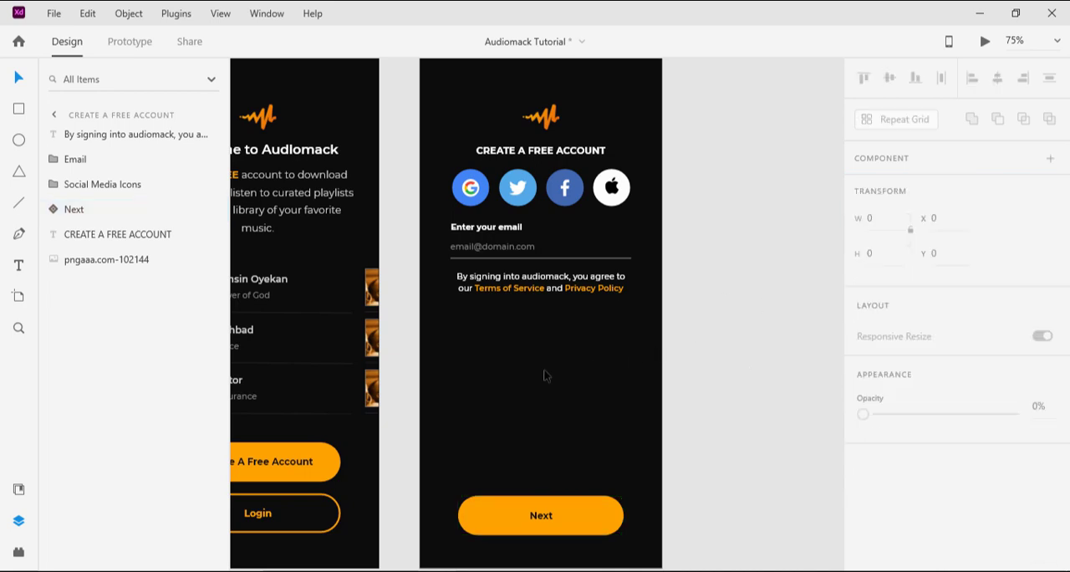
{"action": "scroll", "coordinate": [567, 377], "scroll_direction": "up", "scroll_amount": 2}
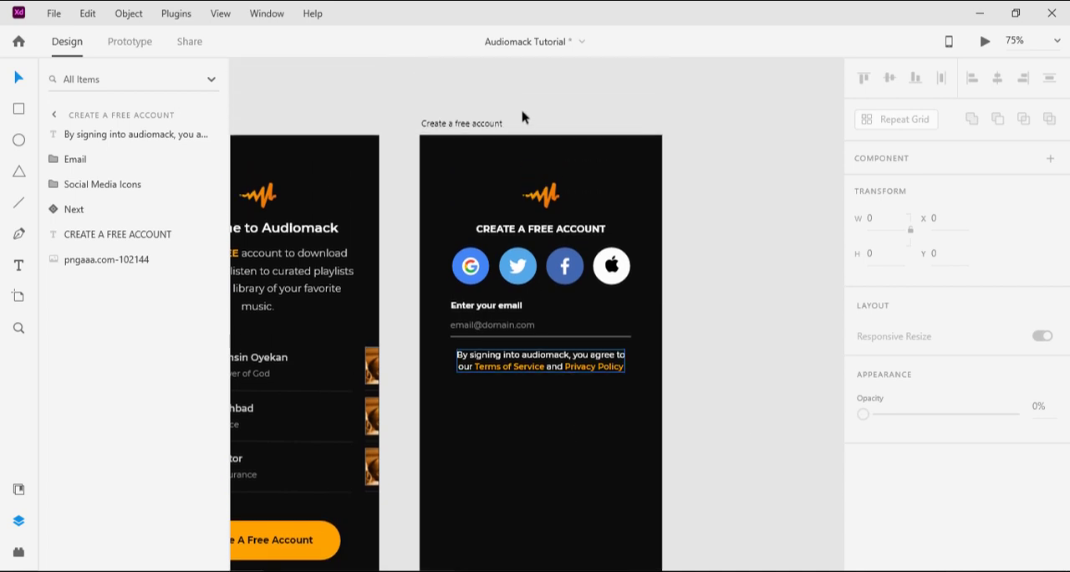
{"action": "key", "text": "ctrl+s"}
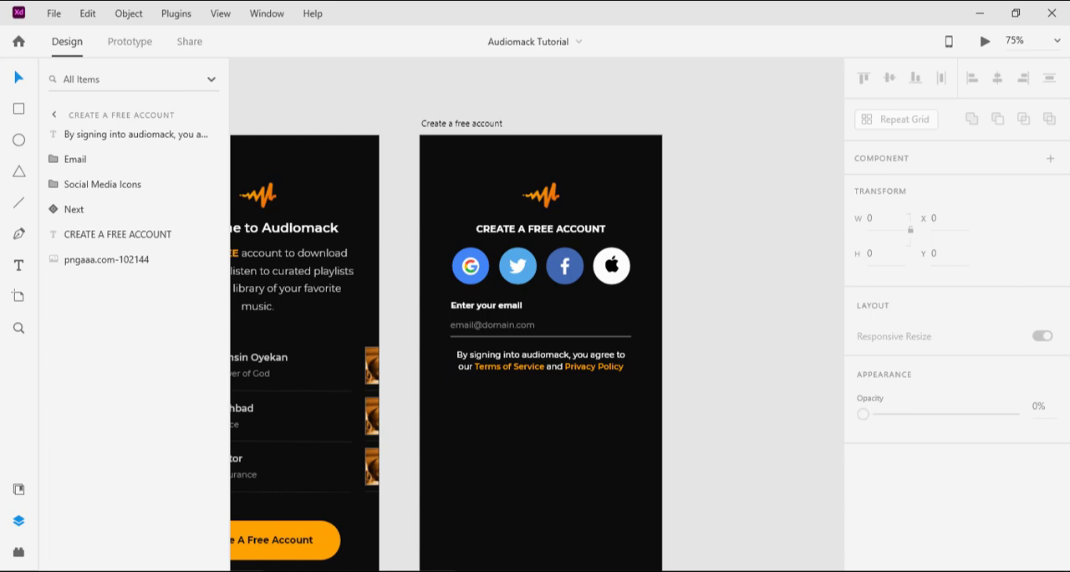
Step: Preview the Create a free account artboard again, check the Next button's hover state and close the preview
{"action": "left_click", "coordinate": [437, 571]}
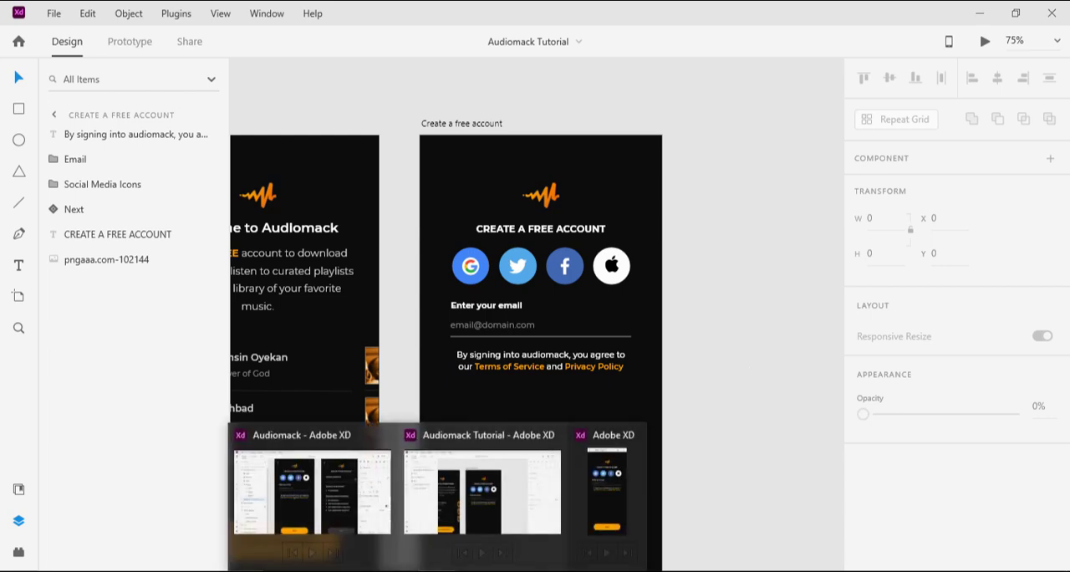
{"action": "scroll", "coordinate": [476, 119], "scroll_direction": "down", "scroll_amount": 1}
{"action": "left_click", "coordinate": [475, 94]}
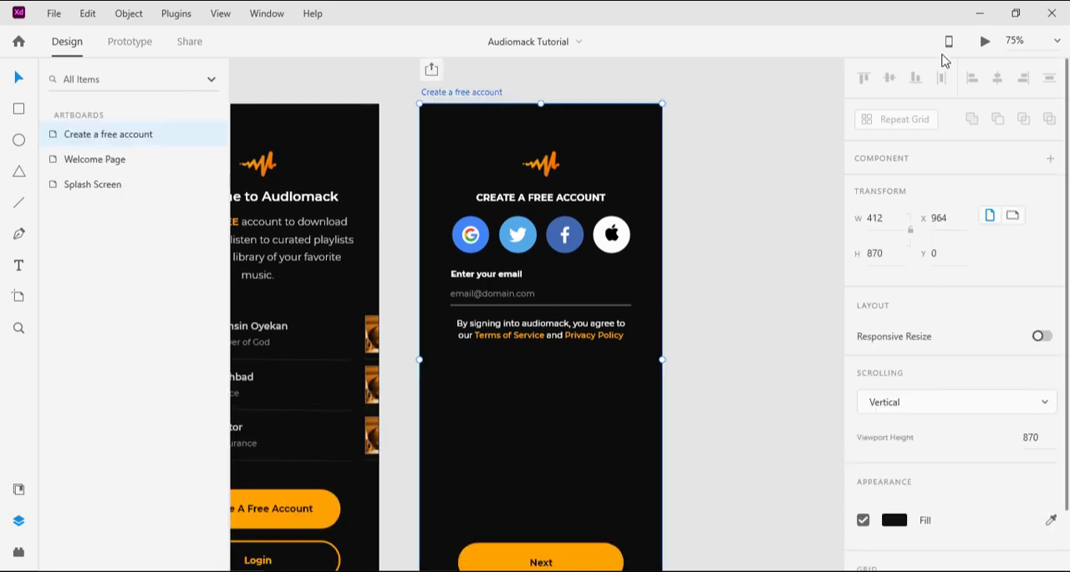
{"action": "left_click", "coordinate": [984, 42]}
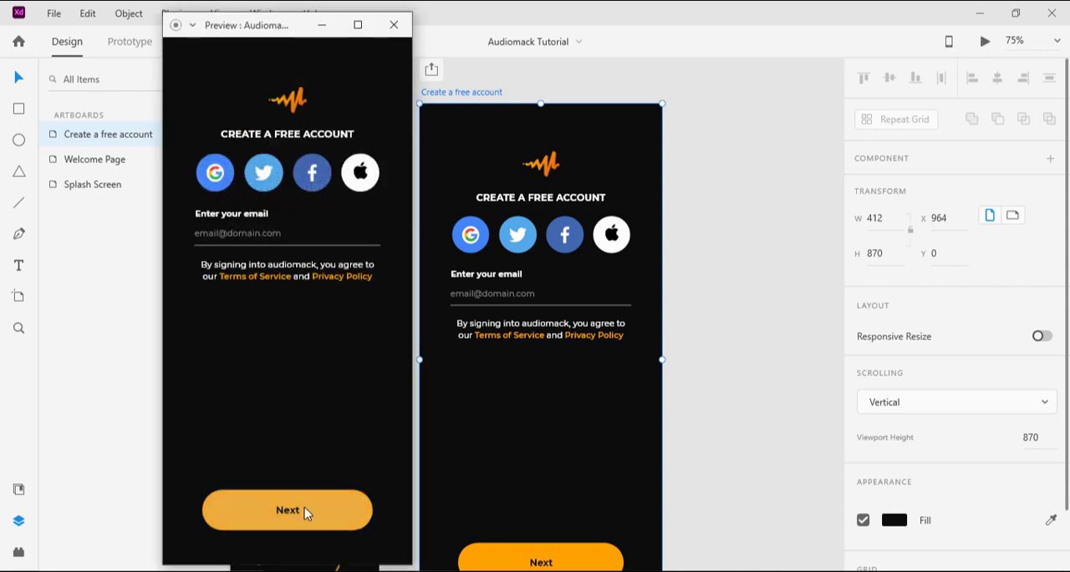
{"action": "left_click", "coordinate": [394, 25]}
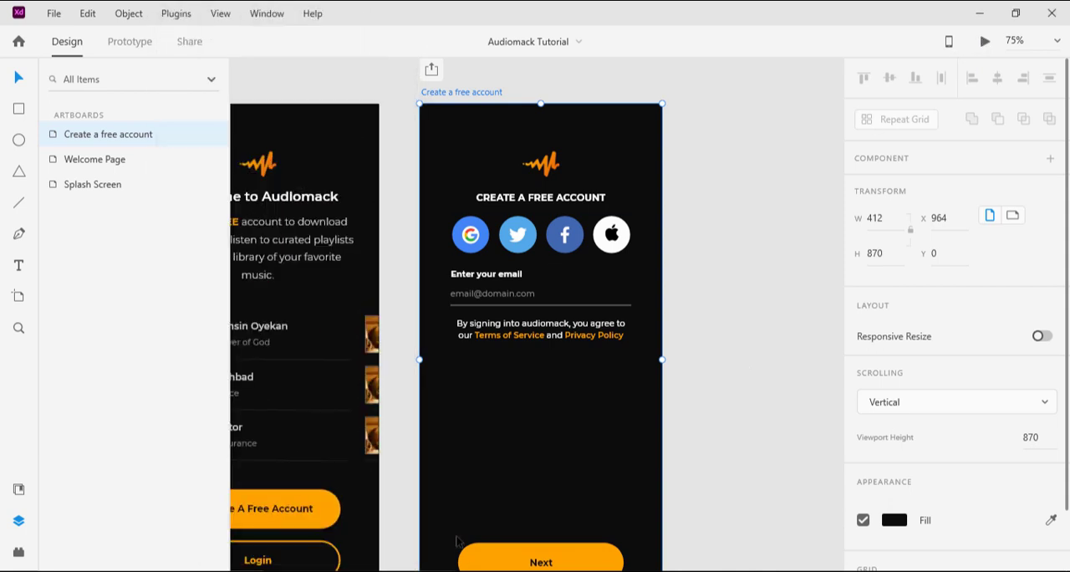
Step: Copy the back navigation arrow from the Audiomack document's email screen into the Create a free account artboard in Audiomack Tutorial
{"action": "left_click", "coordinate": [347, 500]}
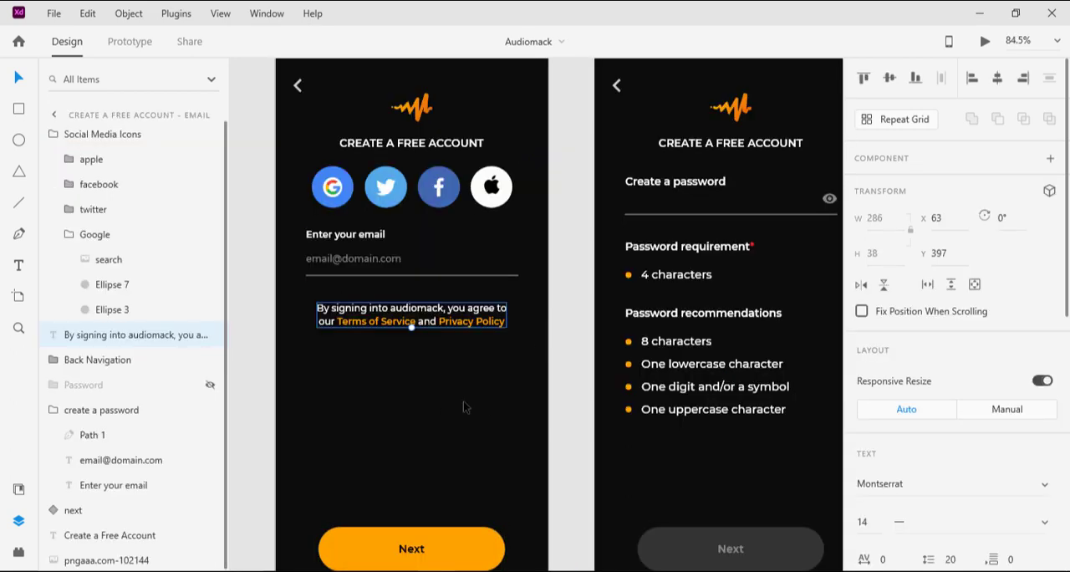
{"action": "scroll", "coordinate": [481, 377], "scroll_direction": "up", "scroll_amount": 1}
{"action": "scroll", "coordinate": [481, 376], "scroll_direction": "up", "scroll_amount": 2}
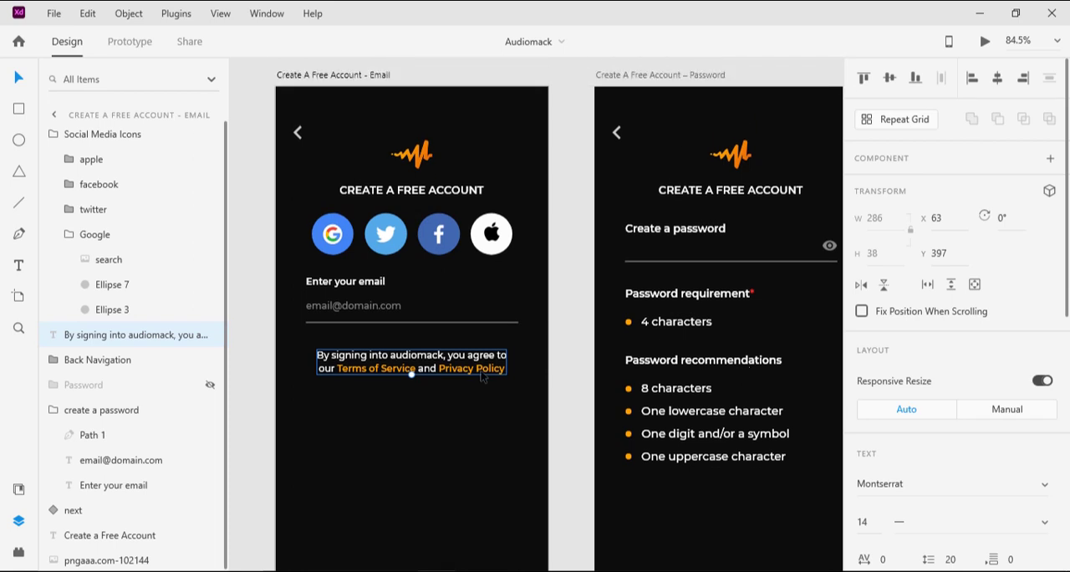
{"action": "left_click", "coordinate": [298, 133]}
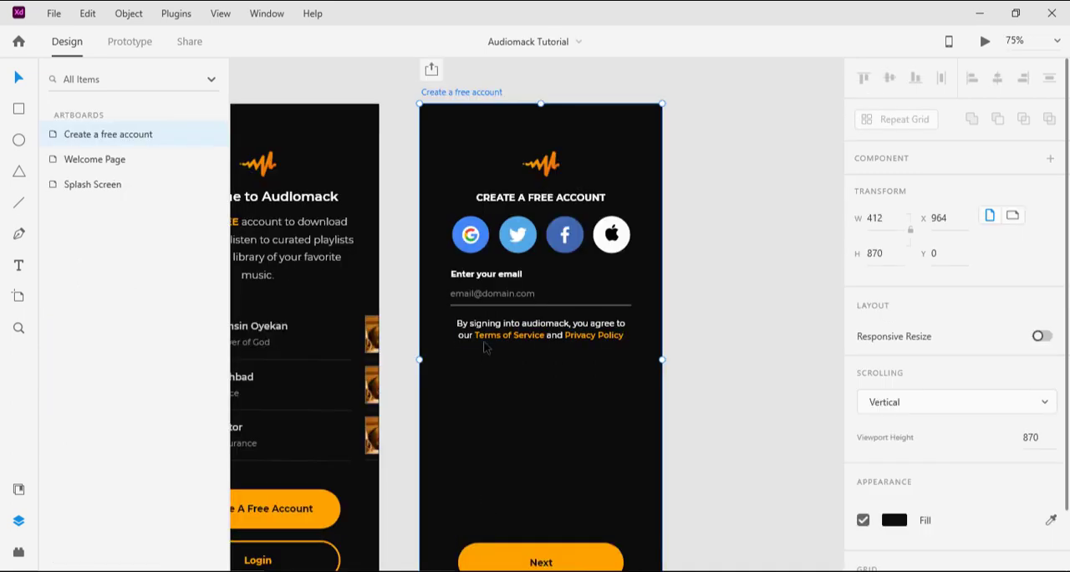
{"action": "key", "text": "ctrl+z"}
{"action": "key", "text": "ctrl+v"}
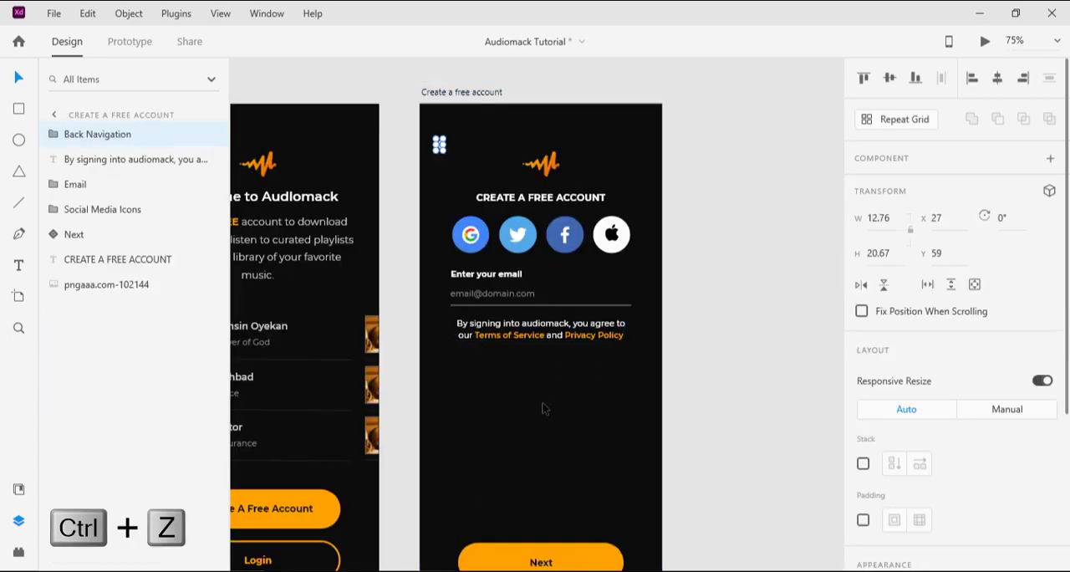
{"action": "left_click", "coordinate": [545, 409]}
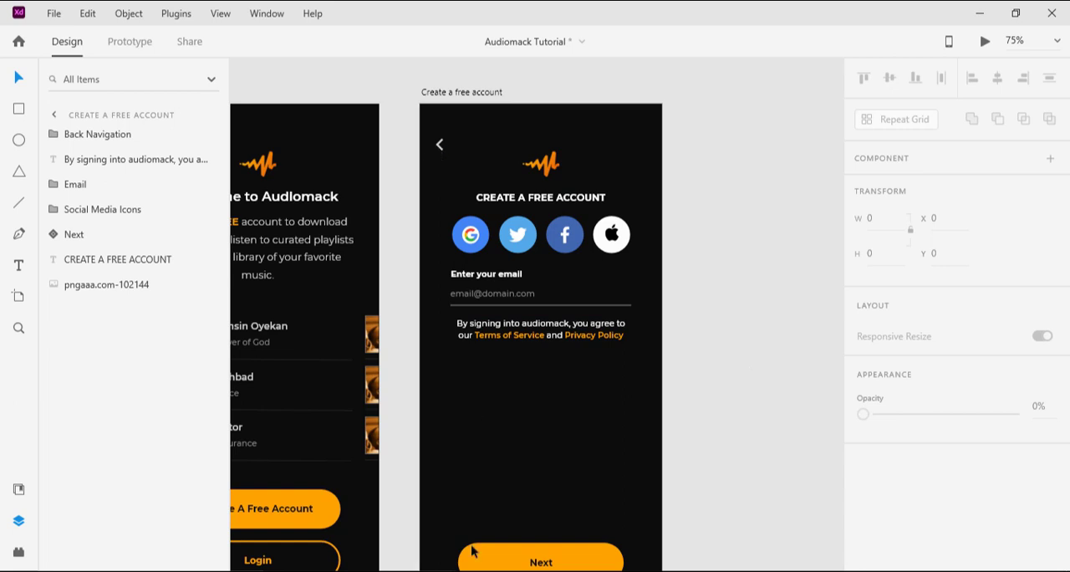
Step: Examine the layout of the Create A Free Account – Password screen in the Audiomack document and return to Audiomack Tutorial
{"action": "left_click", "coordinate": [406, 530]}
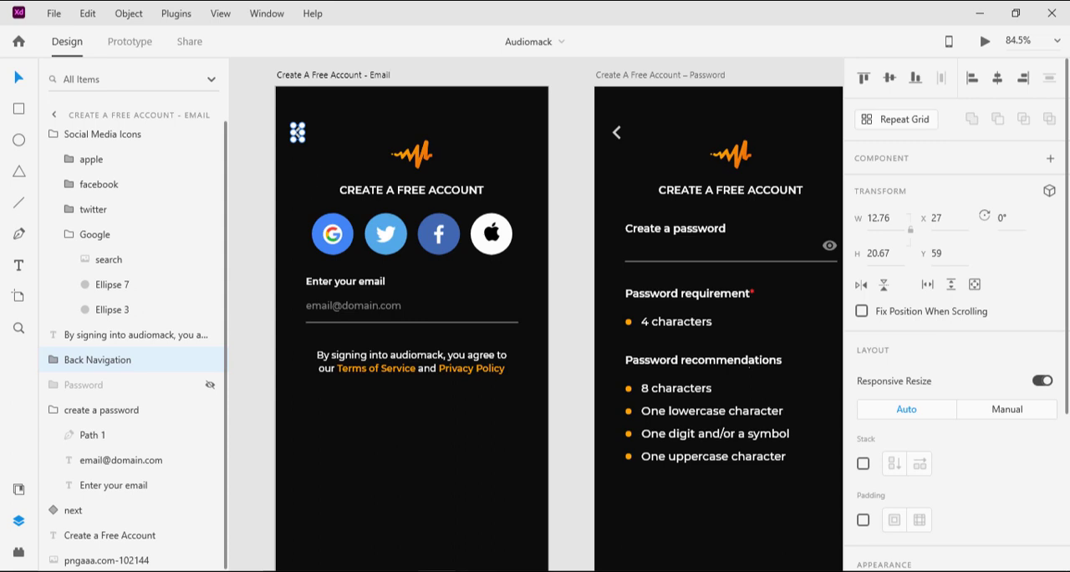
{"action": "left_click", "coordinate": [480, 483]}
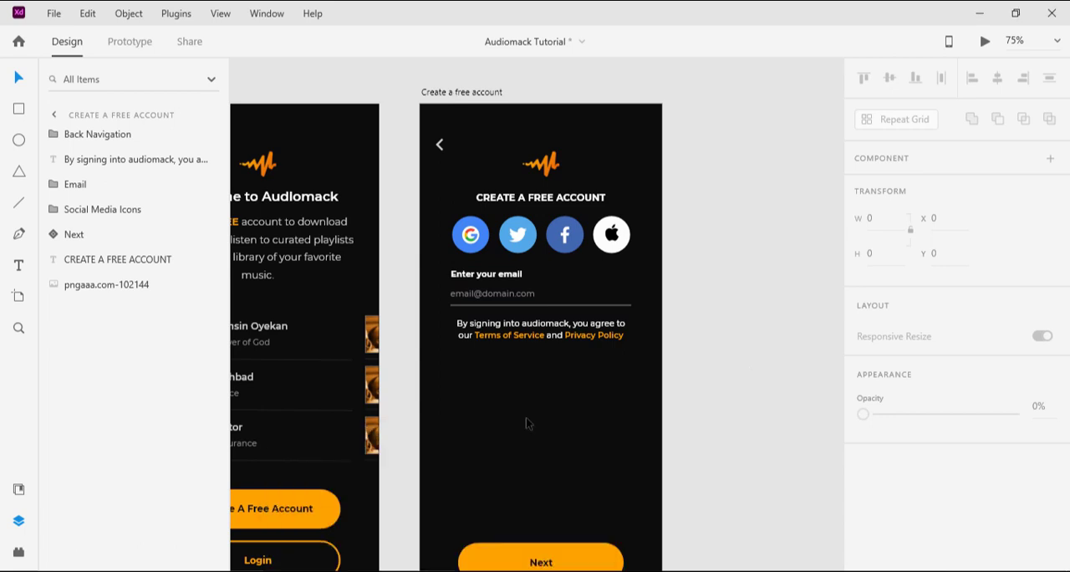
{"action": "left_click", "coordinate": [380, 533]}
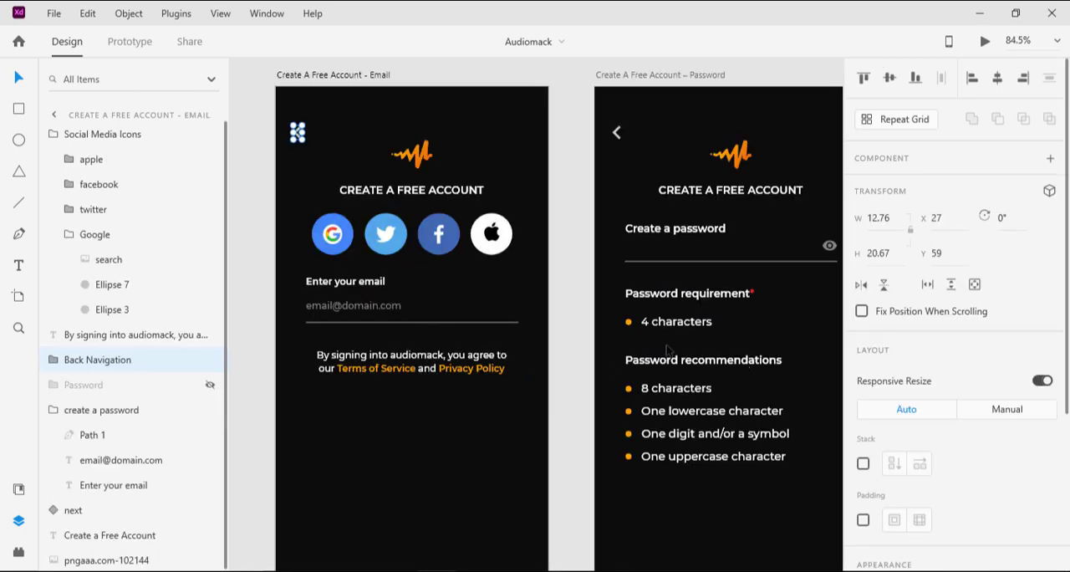
{"action": "left_click_drag", "start_coordinate": [748, 292], "coordinate": [576, 310]}
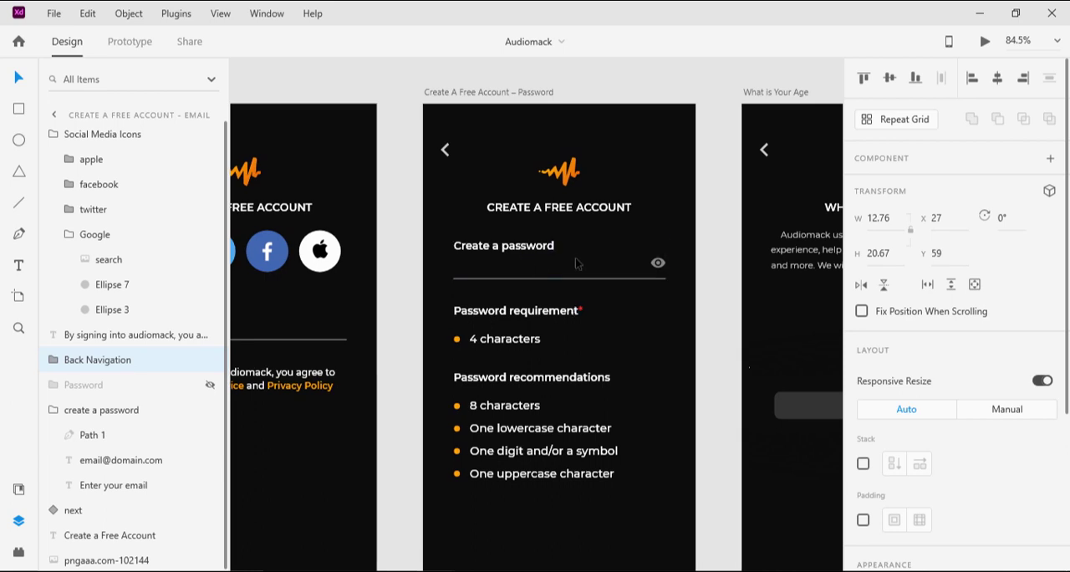
{"action": "scroll", "coordinate": [548, 296], "scroll_direction": "down", "scroll_amount": 1}
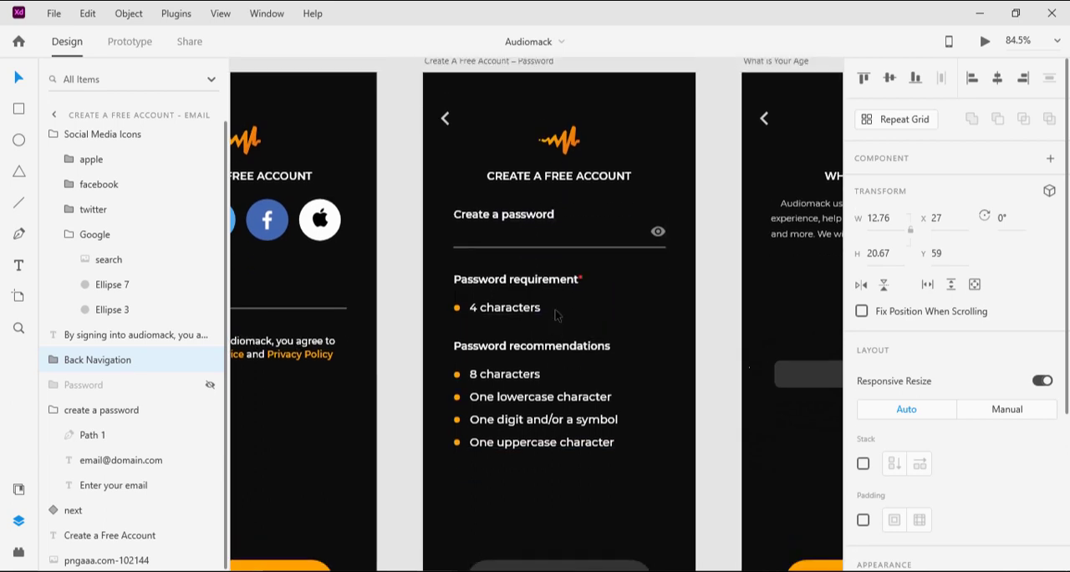
{"action": "scroll", "coordinate": [556, 315], "scroll_direction": "down", "scroll_amount": 3}
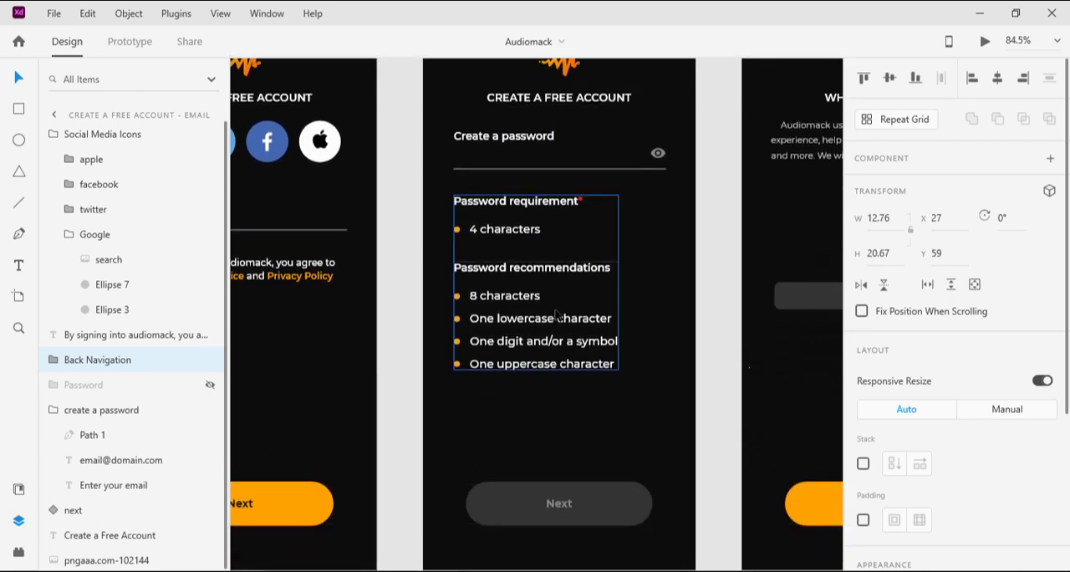
{"action": "scroll", "coordinate": [556, 315], "scroll_direction": "up", "scroll_amount": 2}
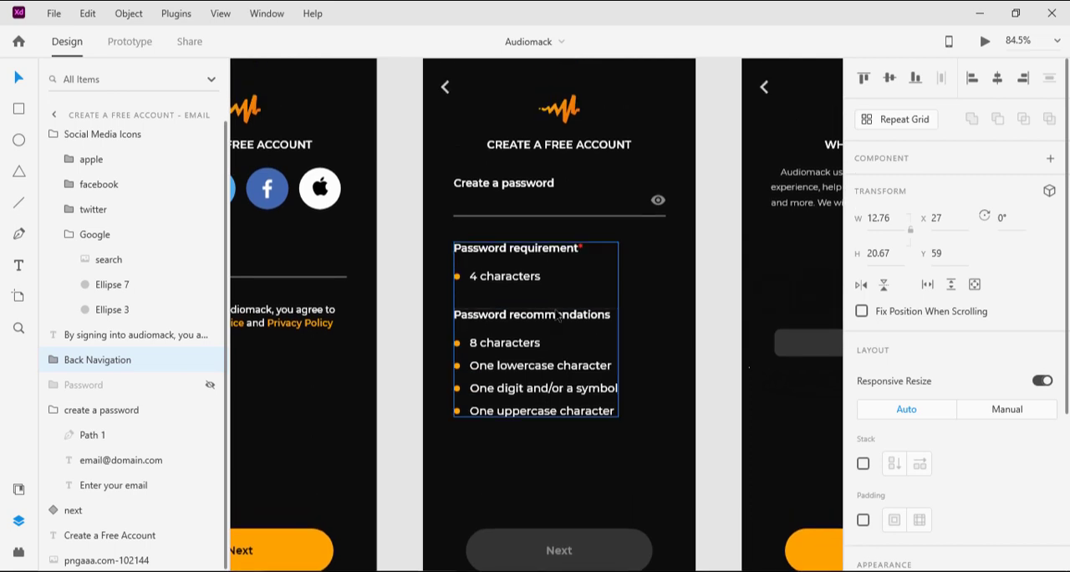
{"action": "scroll", "coordinate": [560, 317], "scroll_direction": "up", "scroll_amount": 1}
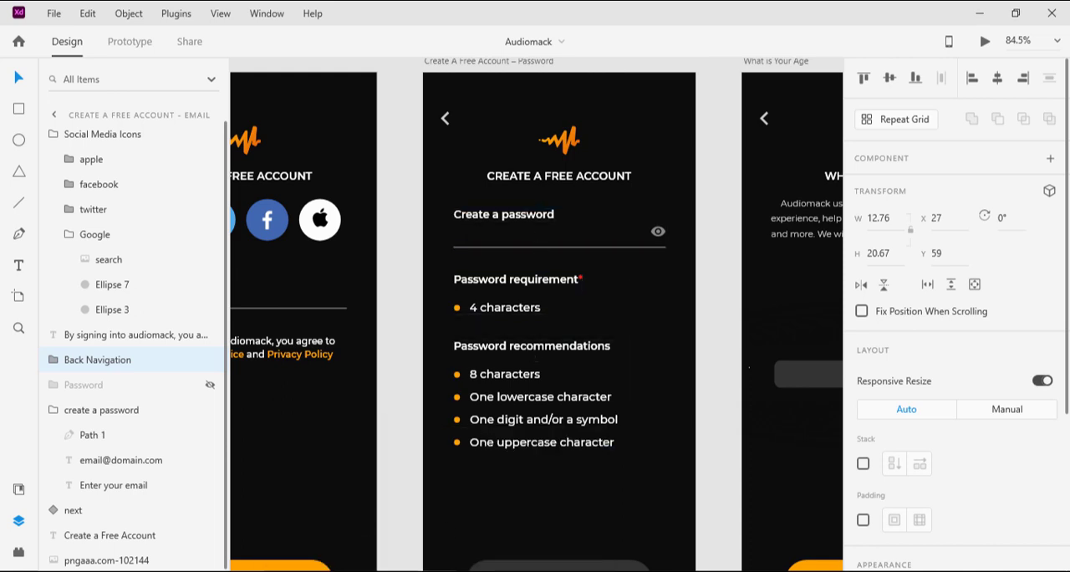
{"action": "mouse_move", "coordinate": [440, 571]}
{"action": "left_click", "coordinate": [509, 535]}
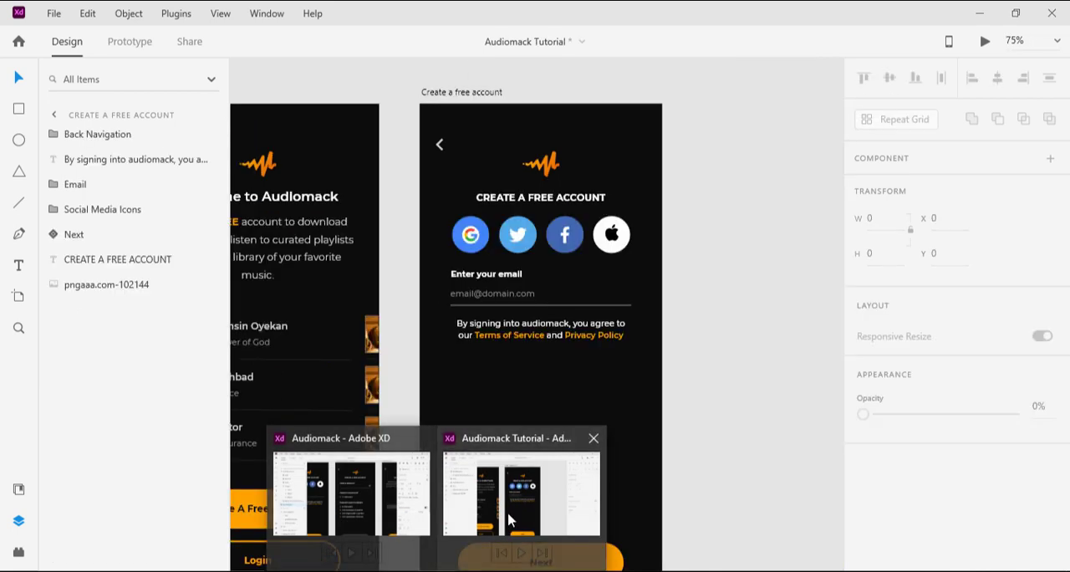
Step: Duplicate the Create a free account artboard and rename the copy Create a free account – 2
{"action": "left_click", "coordinate": [463, 92]}
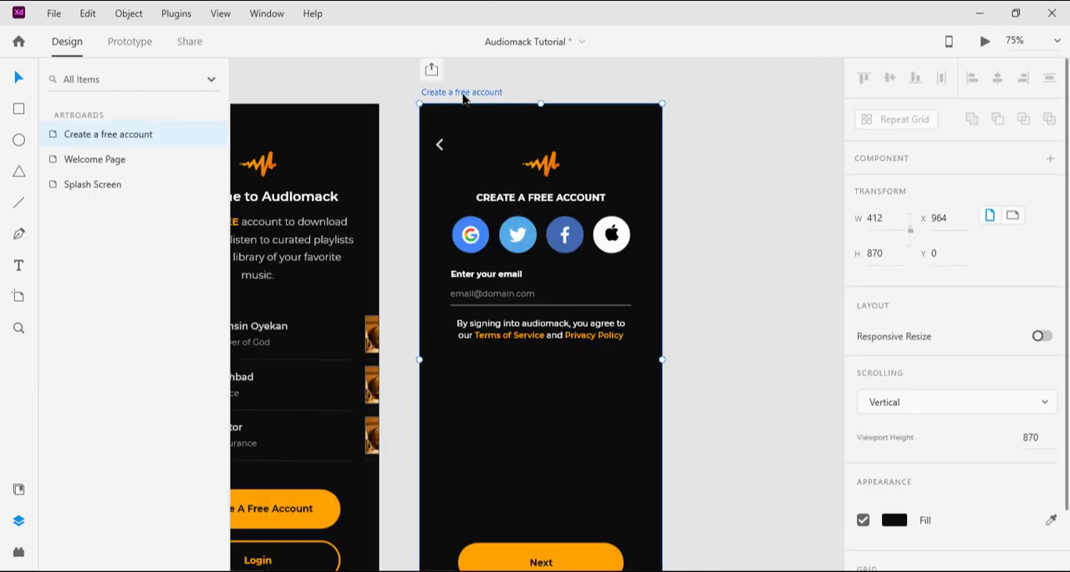
{"action": "key", "text": "ctrl+d"}
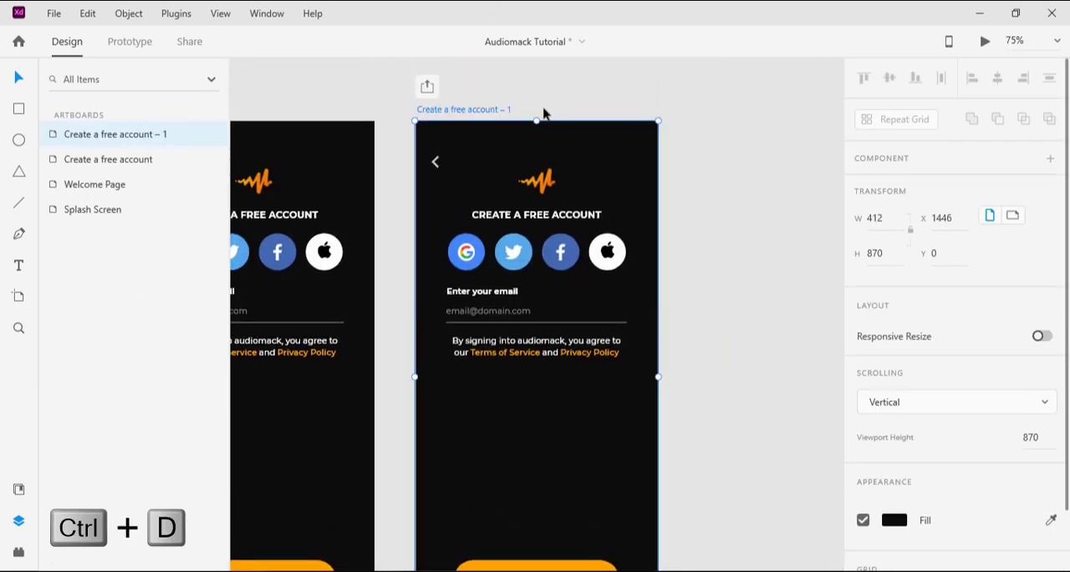
{"action": "double_click", "coordinate": [491, 112]}
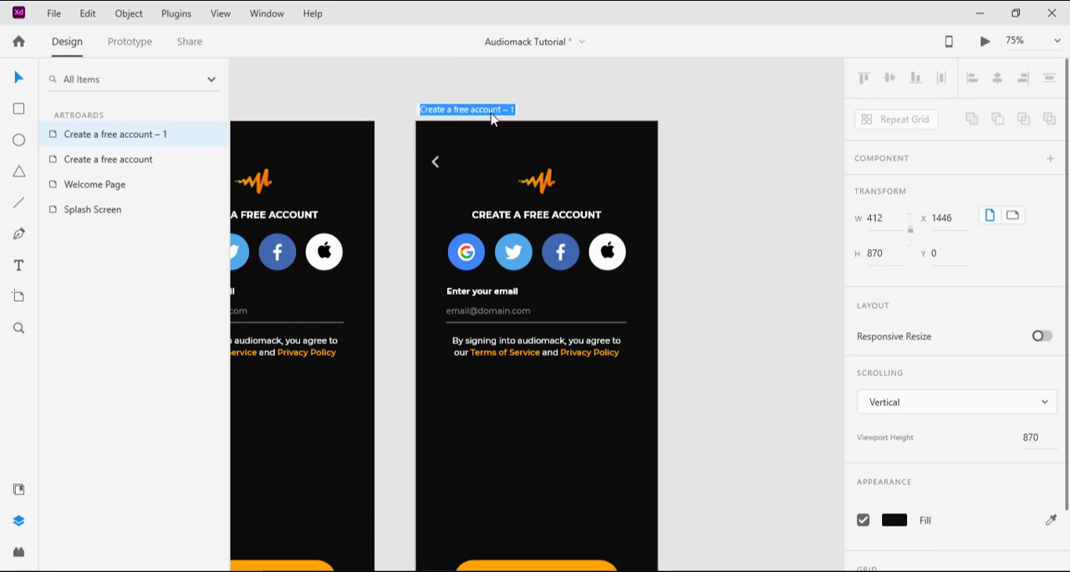
{"action": "key", "text": "Right"}
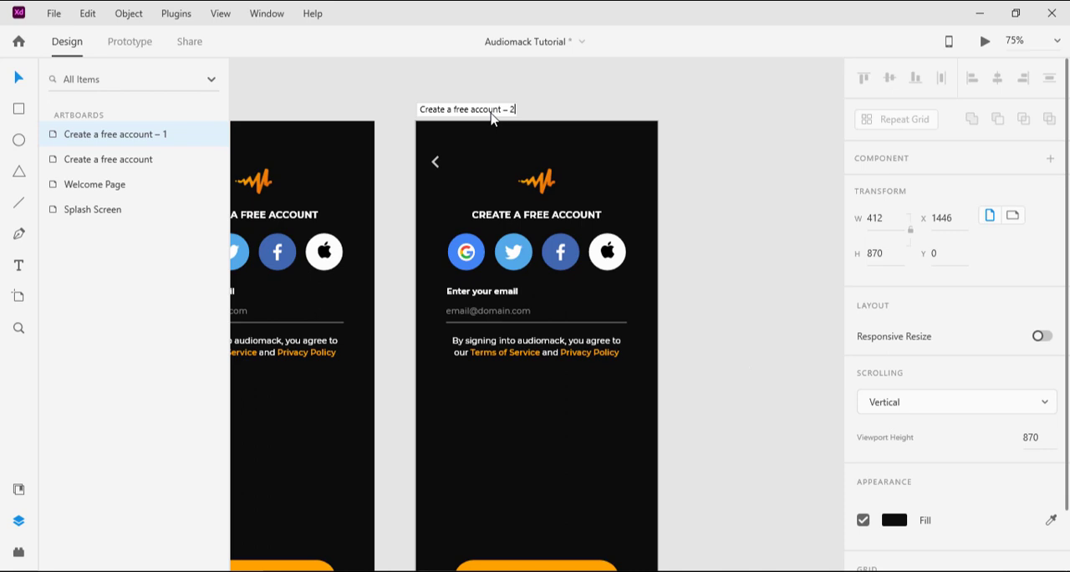
{"action": "type", "text": "2"}
{"action": "key", "text": "Return"}
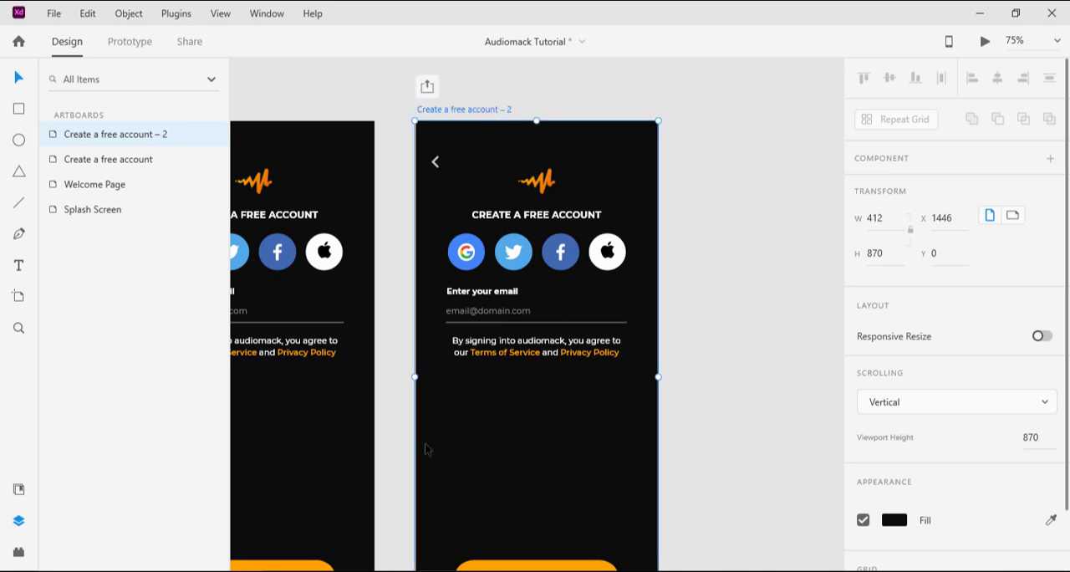
Step: Delete the social media icons, the email field group and the terms text from the Create a free account – 2 artboard
{"action": "left_click", "coordinate": [482, 254]}
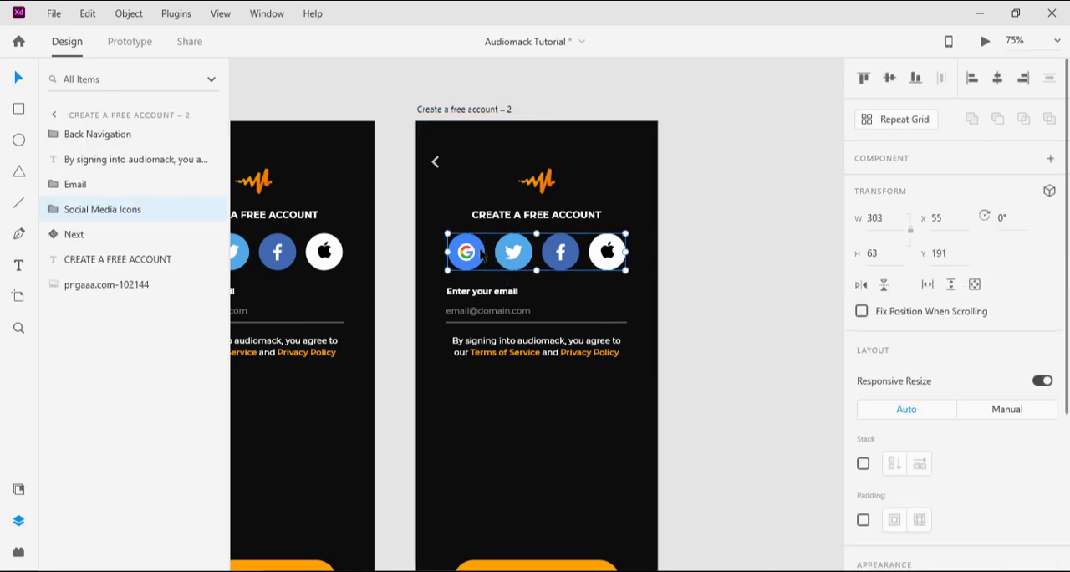
{"action": "key", "text": "Delete"}
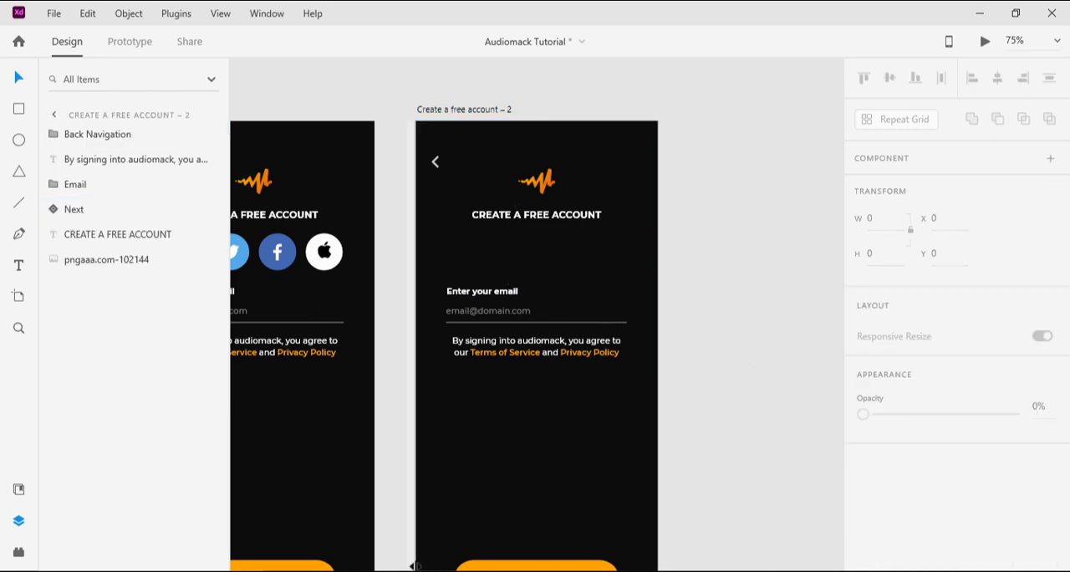
{"action": "left_click", "coordinate": [480, 303]}
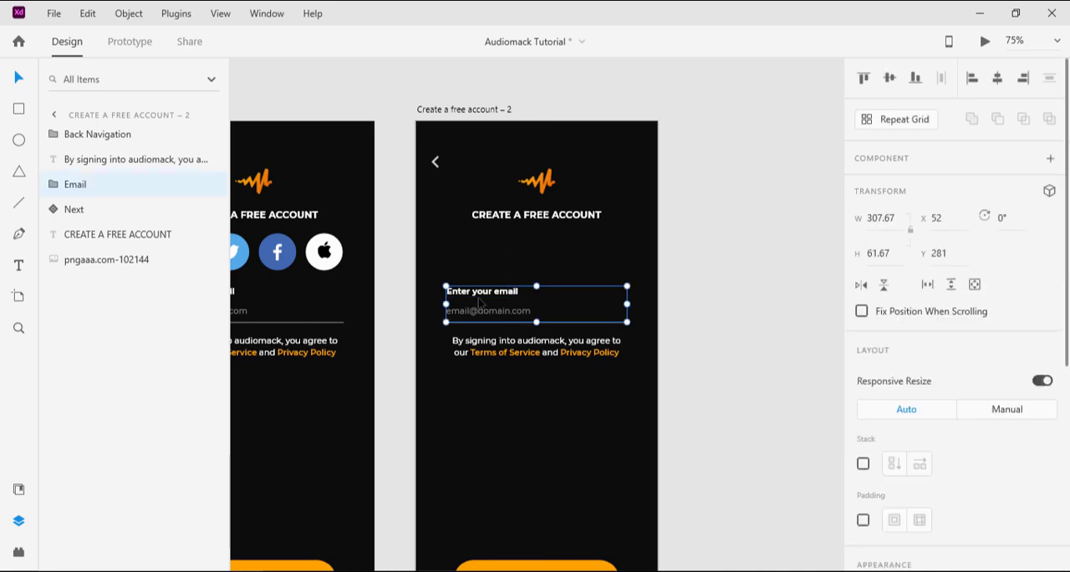
{"action": "key", "text": "Delete"}
{"action": "left_click", "coordinate": [491, 358]}
{"action": "key", "text": "Delete"}
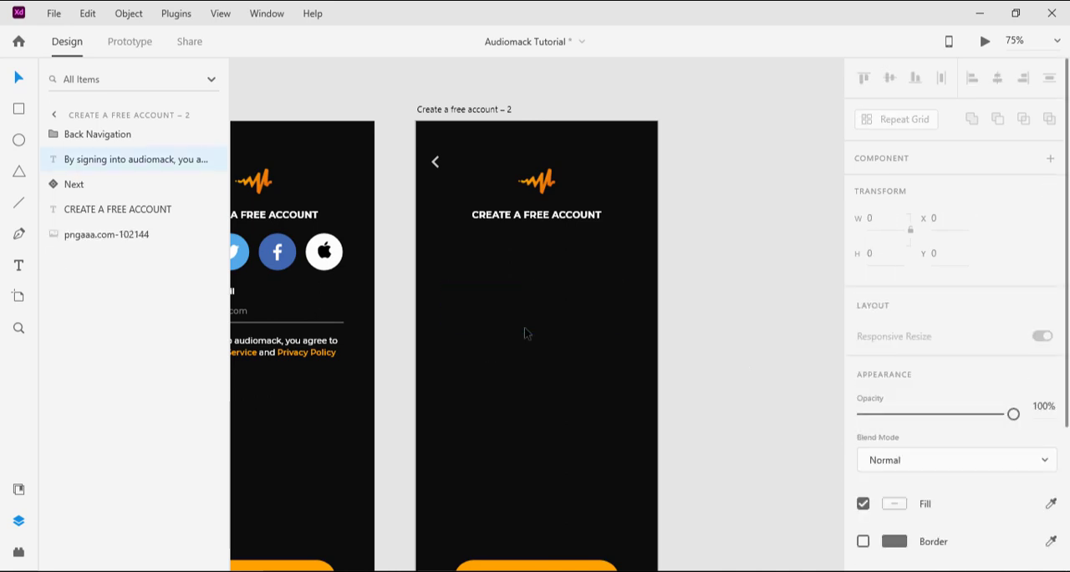
Step: Compare with the Audiomack document's password screen and fill the background of the Next button on Create a free account – 2 with #707070
{"action": "scroll", "coordinate": [552, 363], "scroll_direction": "down", "scroll_amount": 3}
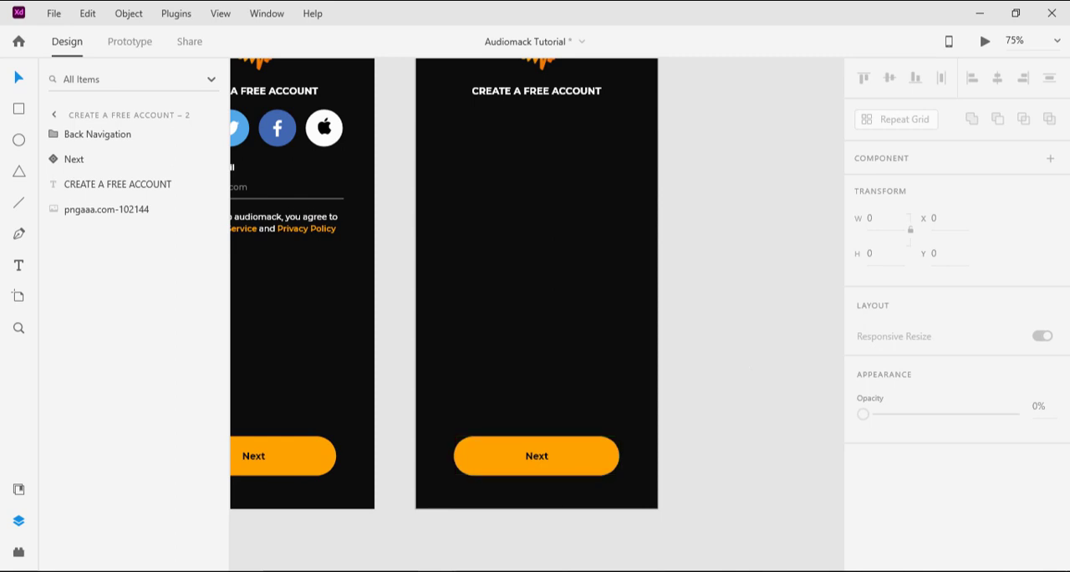
{"action": "left_click", "coordinate": [367, 502]}
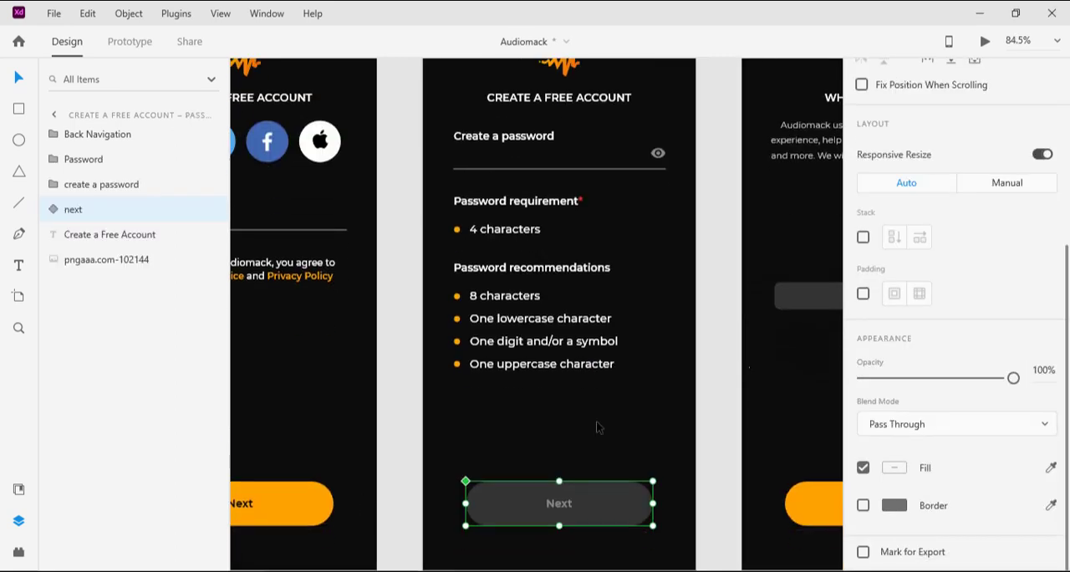
{"action": "scroll", "coordinate": [598, 428], "scroll_direction": "down", "scroll_amount": 1}
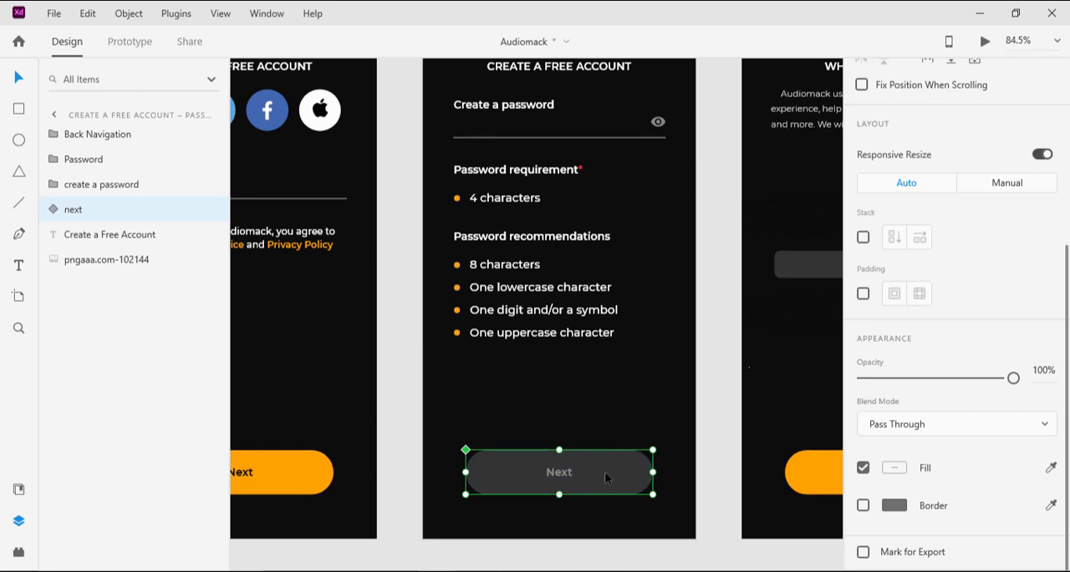
{"action": "left_click", "coordinate": [516, 516]}
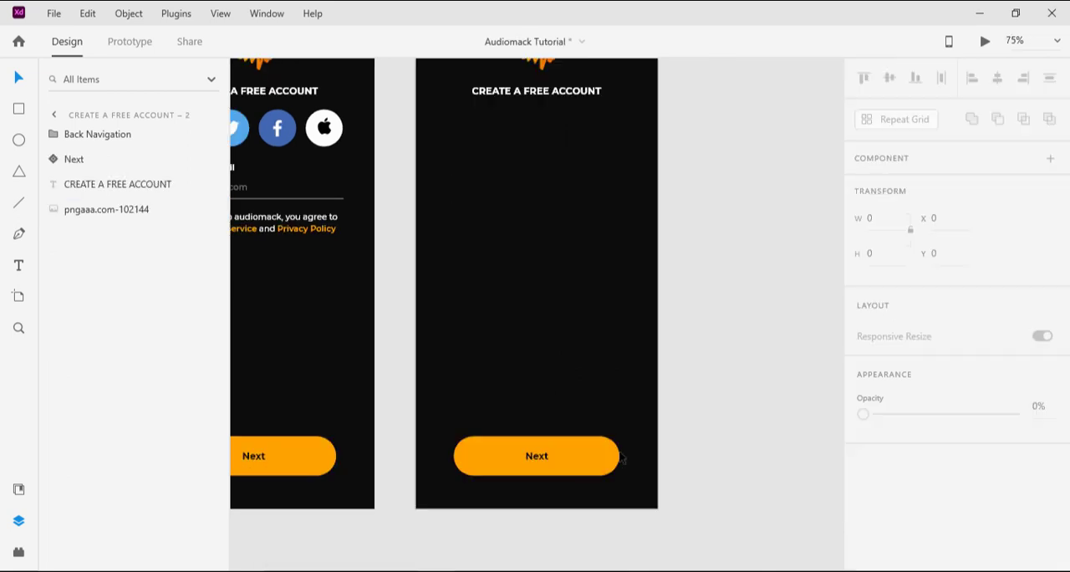
{"action": "left_click", "coordinate": [581, 455]}
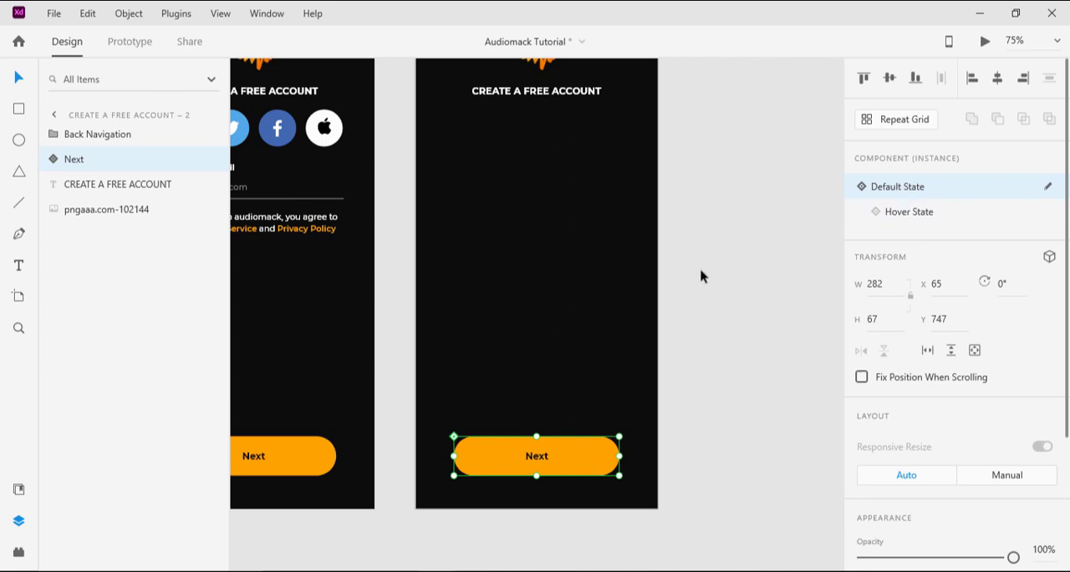
{"action": "double_click", "coordinate": [593, 456]}
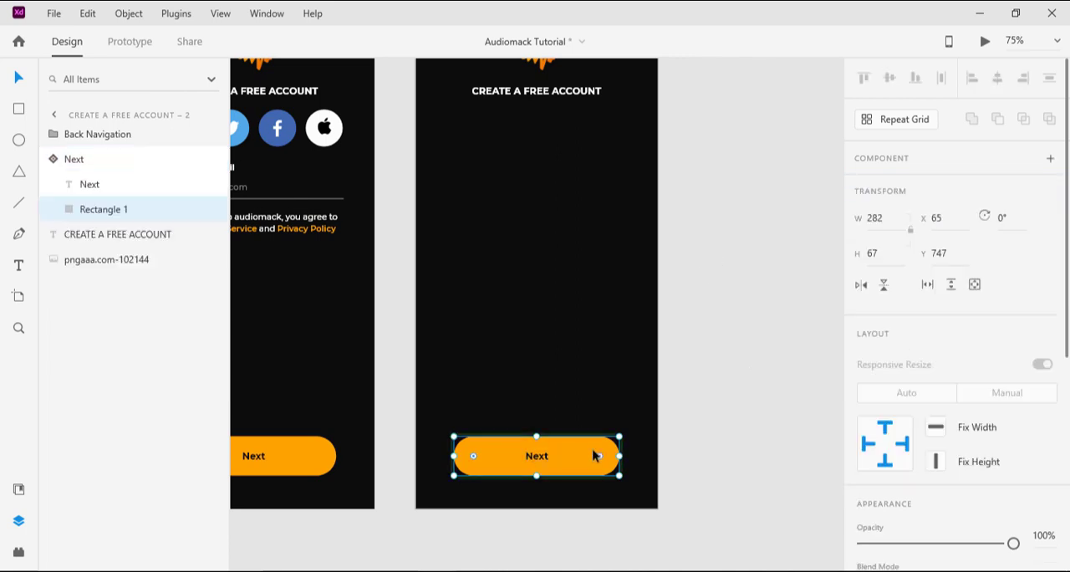
{"action": "scroll", "coordinate": [948, 393], "scroll_direction": "down", "scroll_amount": 5}
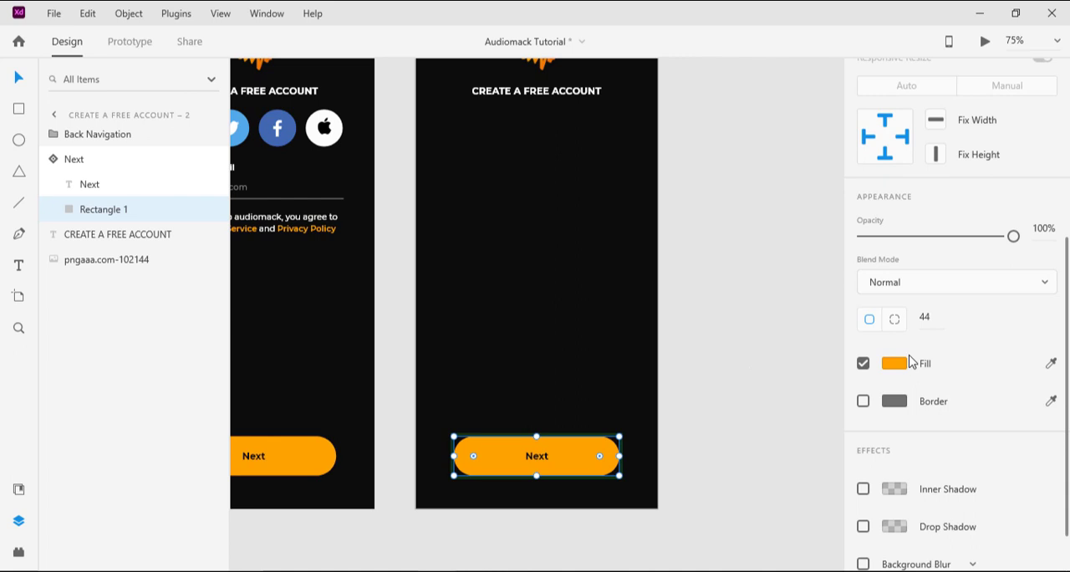
{"action": "scroll", "coordinate": [914, 361], "scroll_direction": "down", "scroll_amount": 2}
{"action": "left_click", "coordinate": [903, 308]}
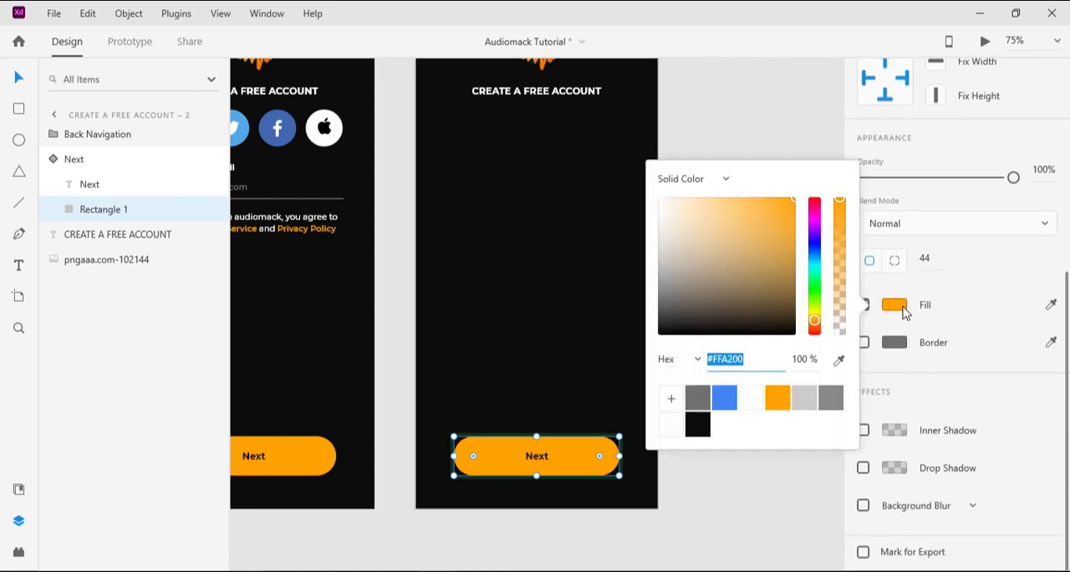
{"action": "type", "text": "#707070"}
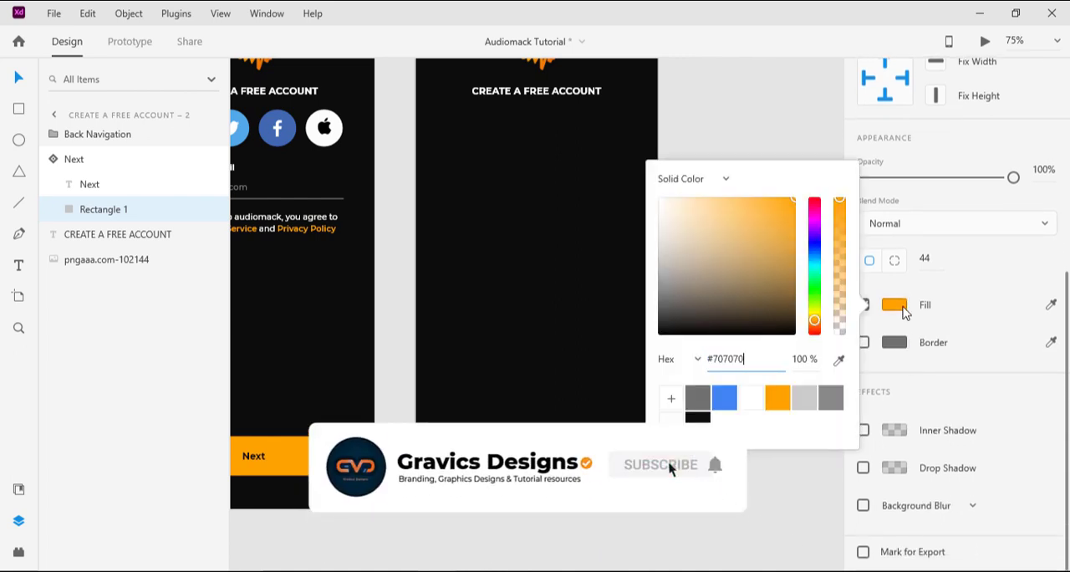
{"action": "key", "text": "Return"}
{"action": "left_click", "coordinate": [670, 399]}
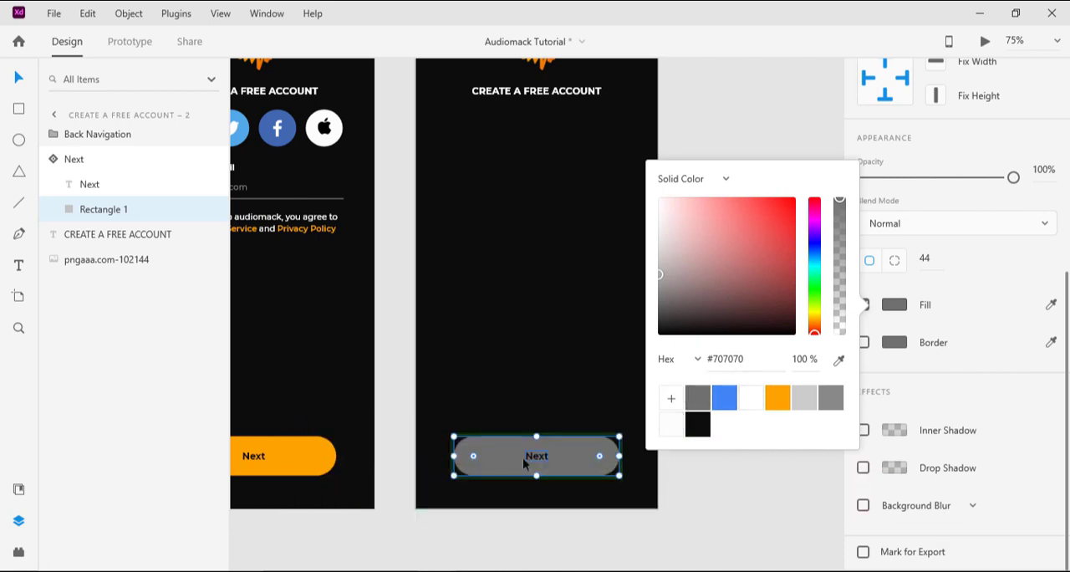
Step: Try #FDFDFD, #888888 and #0D0D0D as the Next label's fill, comparing it with the Audiomack document's button
{"action": "left_click", "coordinate": [536, 458]}
{"action": "left_click", "coordinate": [536, 458]}
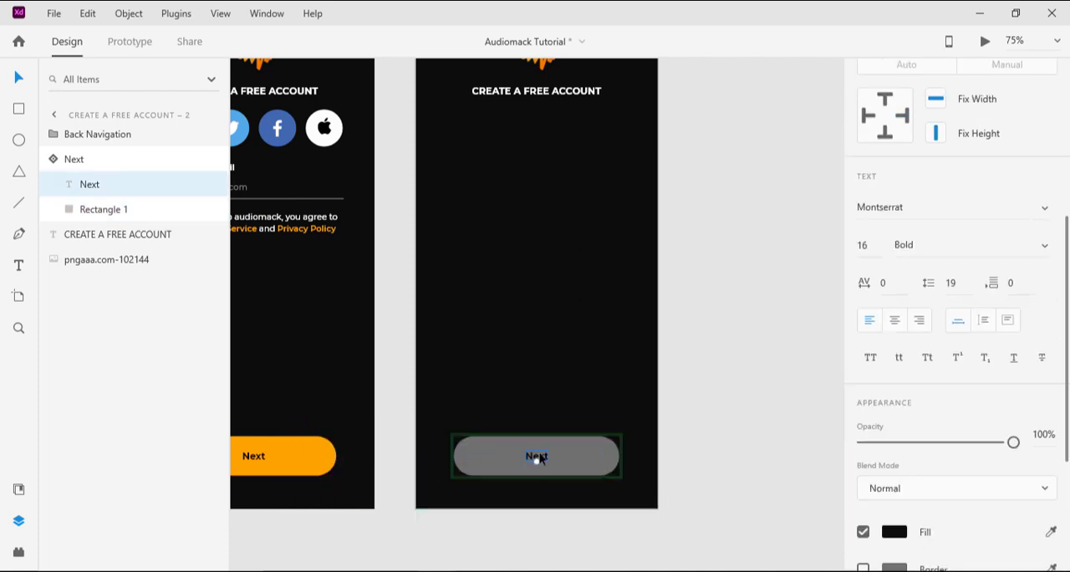
{"action": "scroll", "coordinate": [894, 309], "scroll_direction": "down", "scroll_amount": 5}
{"action": "left_click", "coordinate": [894, 305]}
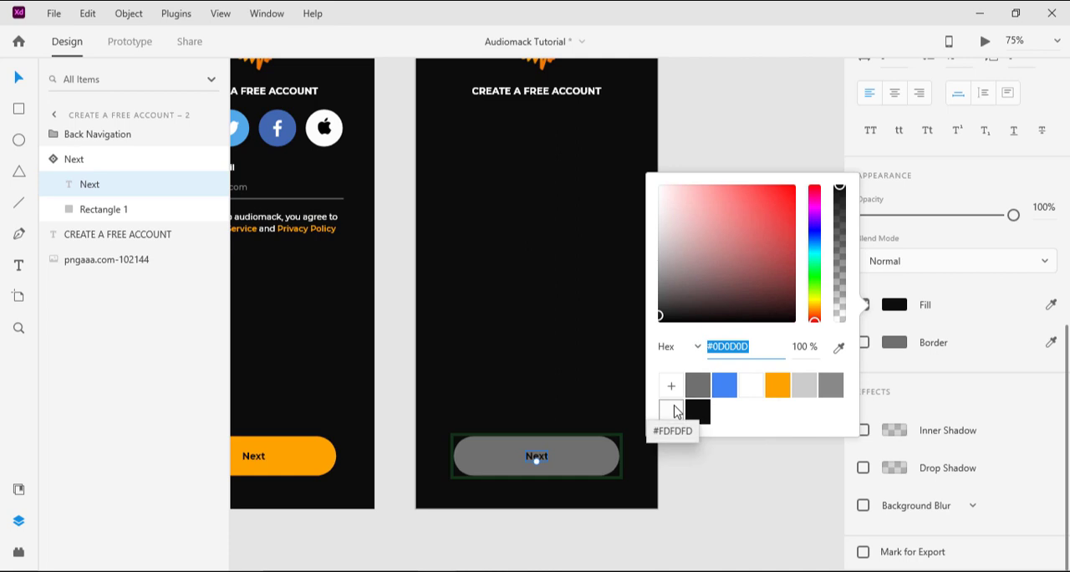
{"action": "left_click", "coordinate": [673, 411]}
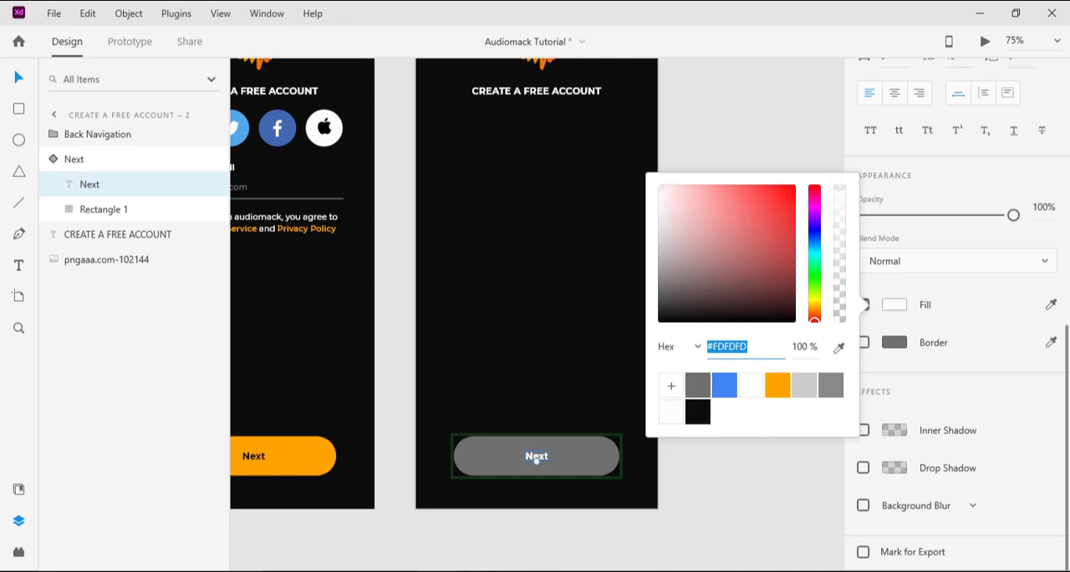
{"action": "mouse_move", "coordinate": [401, 555]}
{"action": "left_click", "coordinate": [367, 515]}
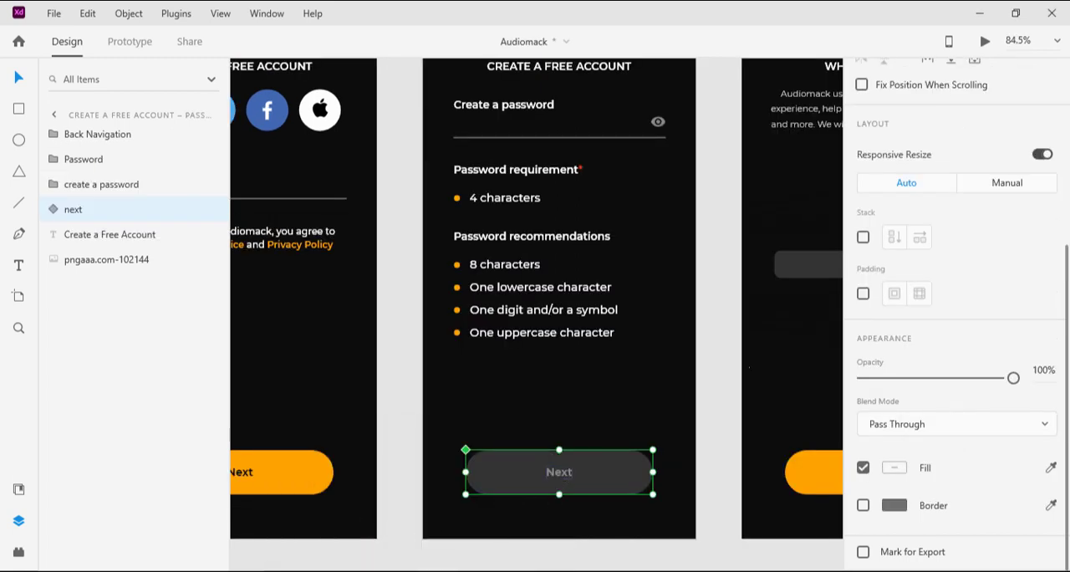
{"action": "left_click", "coordinate": [530, 485]}
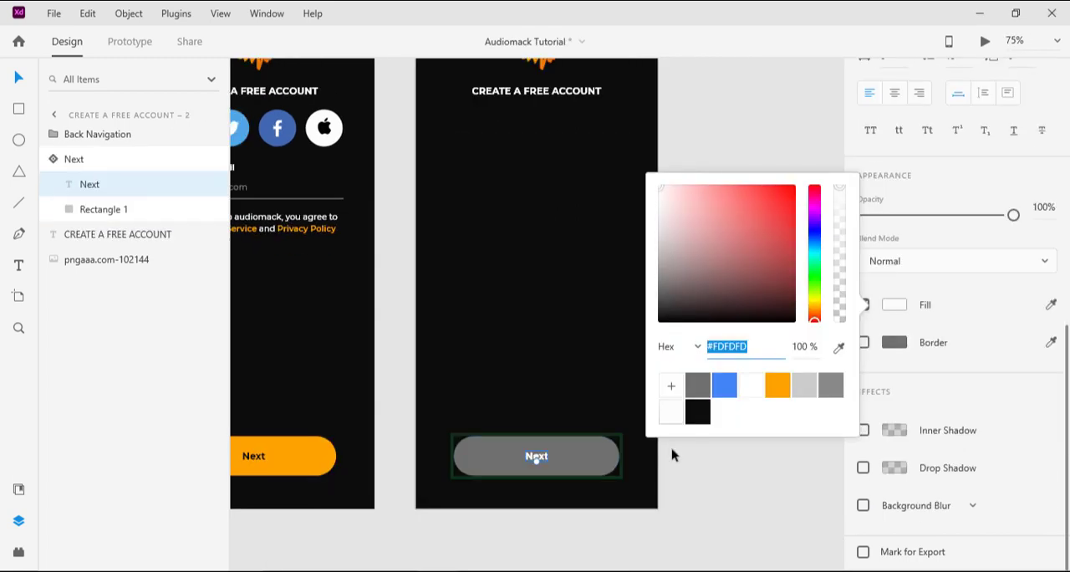
{"action": "left_click", "coordinate": [691, 383]}
{"action": "left_click", "coordinate": [837, 388]}
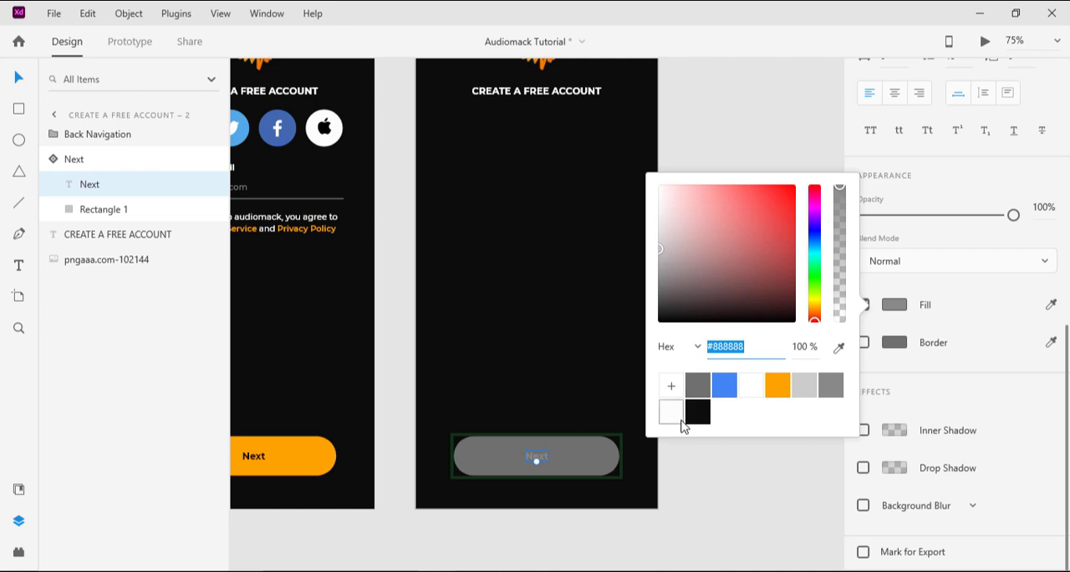
{"action": "left_click", "coordinate": [696, 413]}
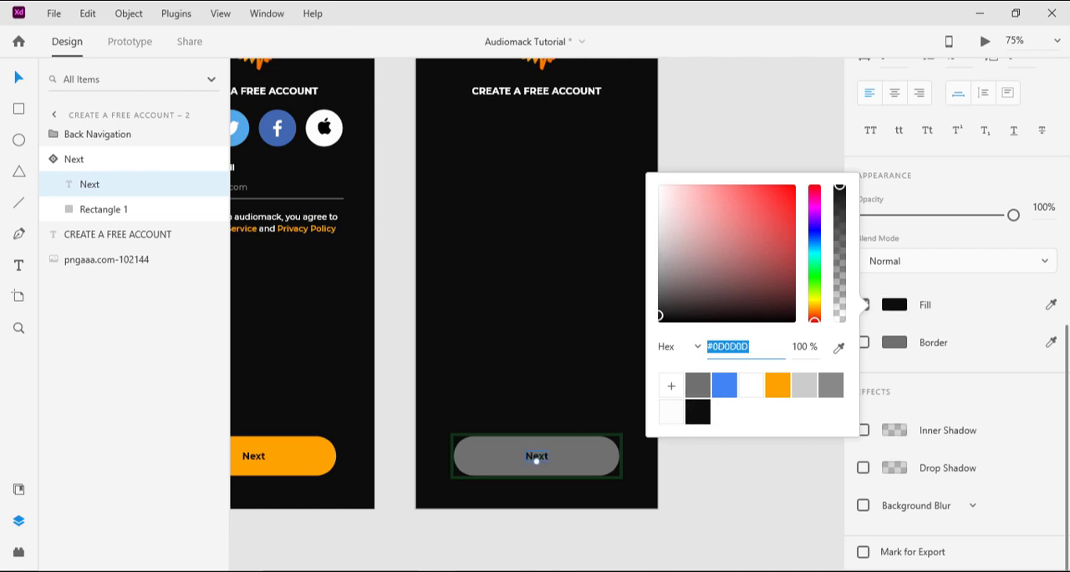
Step: Copy the Next label's #888888 fill from the Audiomack document's password screen and apply it to the Next label in Audiomack Tutorial
{"action": "left_click", "coordinate": [409, 511]}
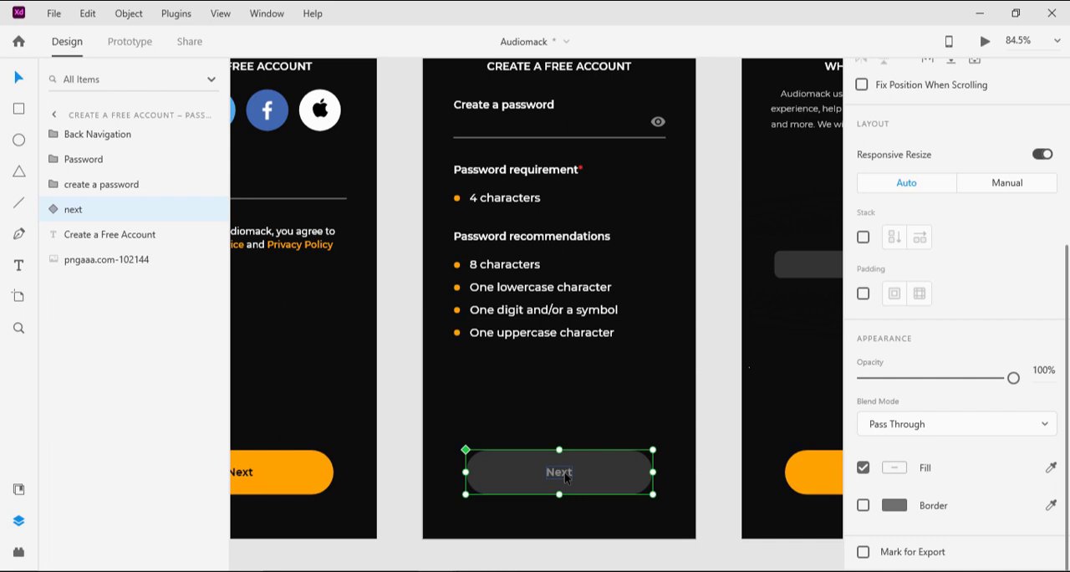
{"action": "double_click", "coordinate": [565, 472]}
{"action": "scroll", "coordinate": [920, 506], "scroll_direction": "down", "scroll_amount": 3}
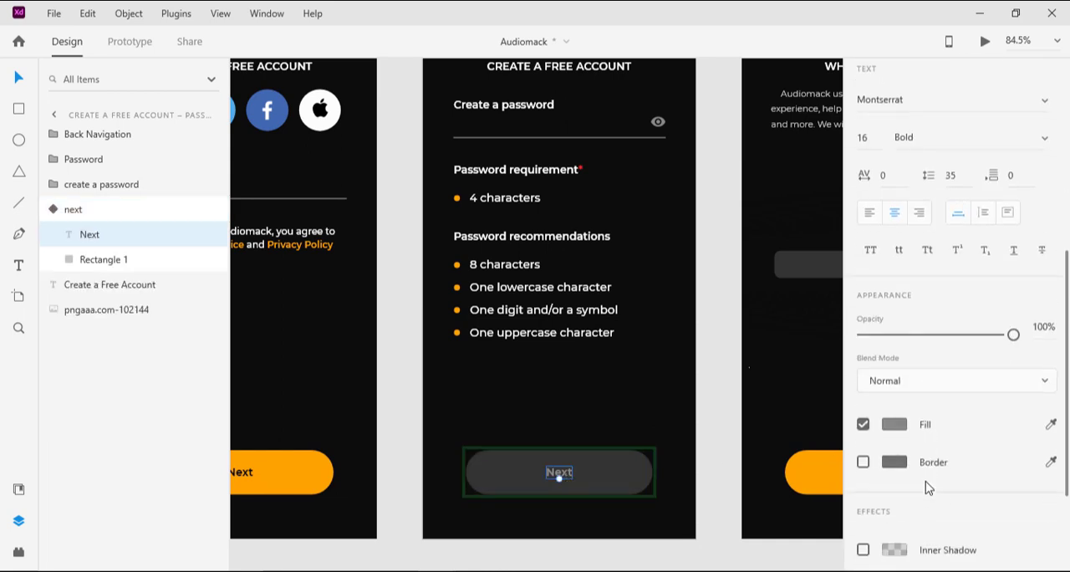
{"action": "left_click", "coordinate": [894, 337]}
{"action": "key", "text": "ctrl+c"}
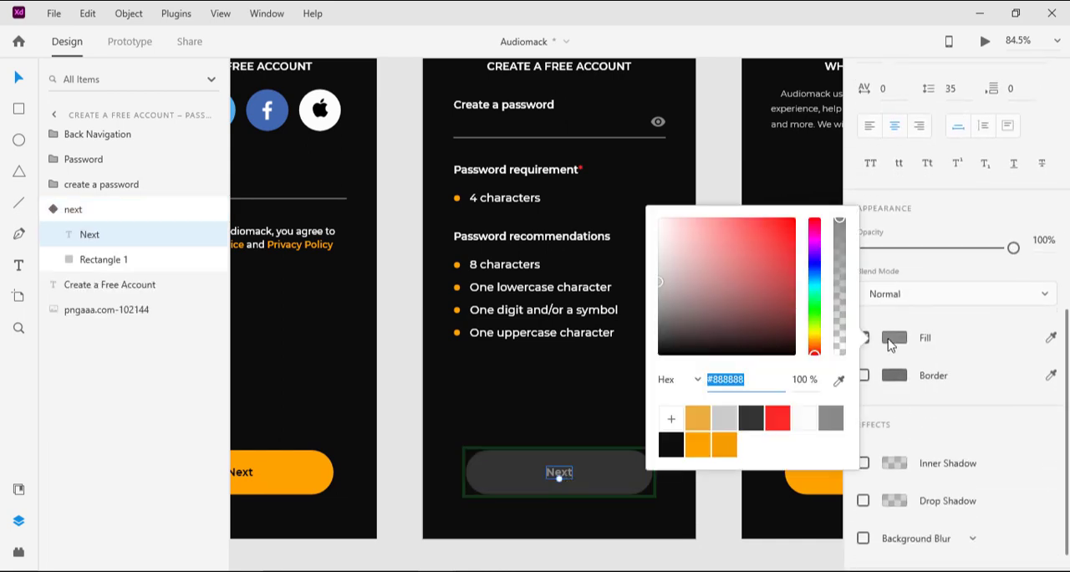
{"action": "mouse_move", "coordinate": [463, 565]}
{"action": "left_click", "coordinate": [516, 512]}
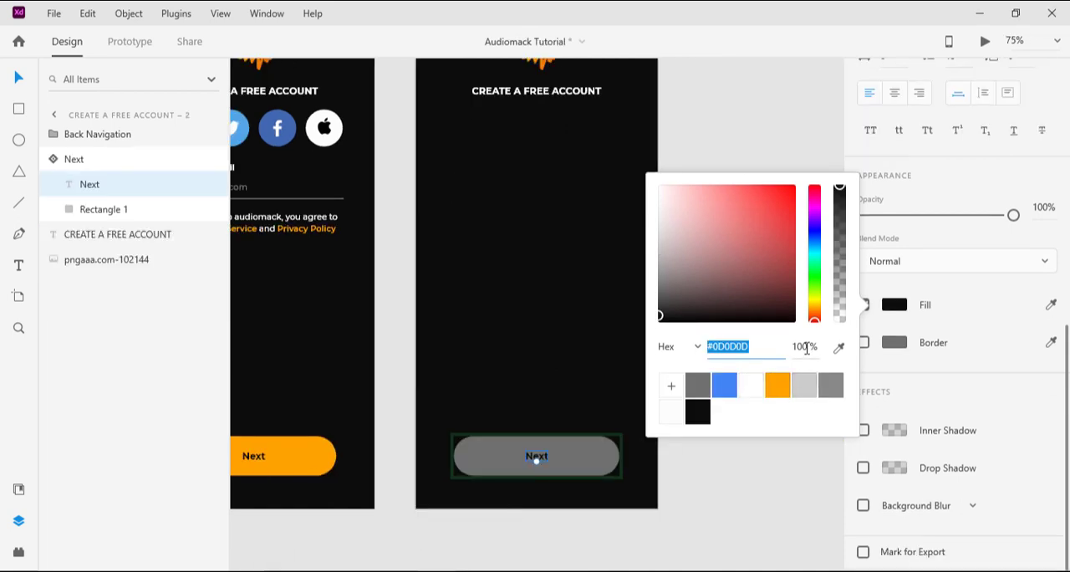
{"action": "key", "text": "ctrl+v"}
{"action": "key", "text": "Return"}
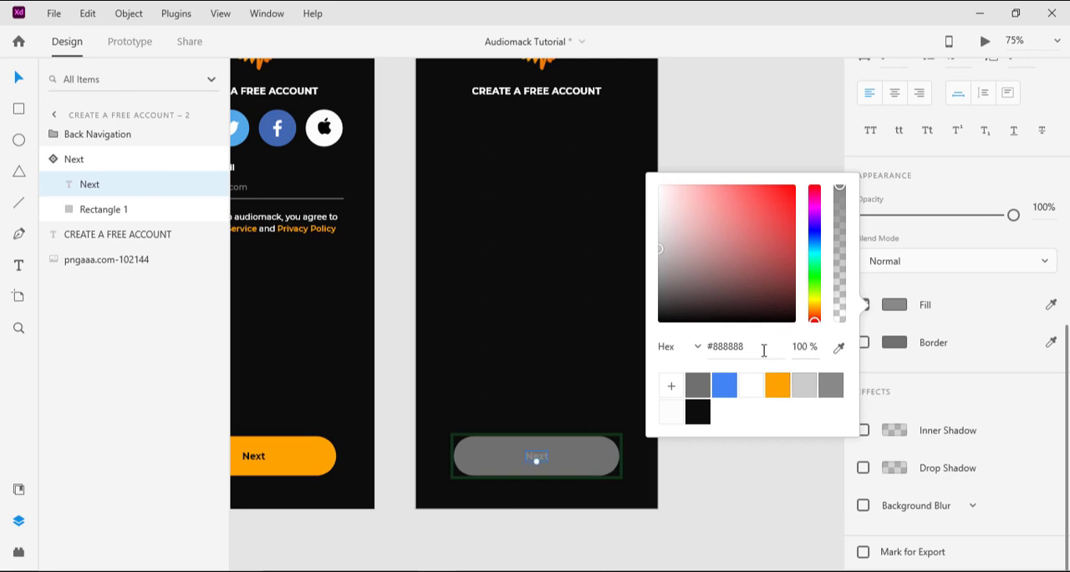
{"action": "left_click", "coordinate": [594, 461]}
{"action": "left_click", "coordinate": [596, 456]}
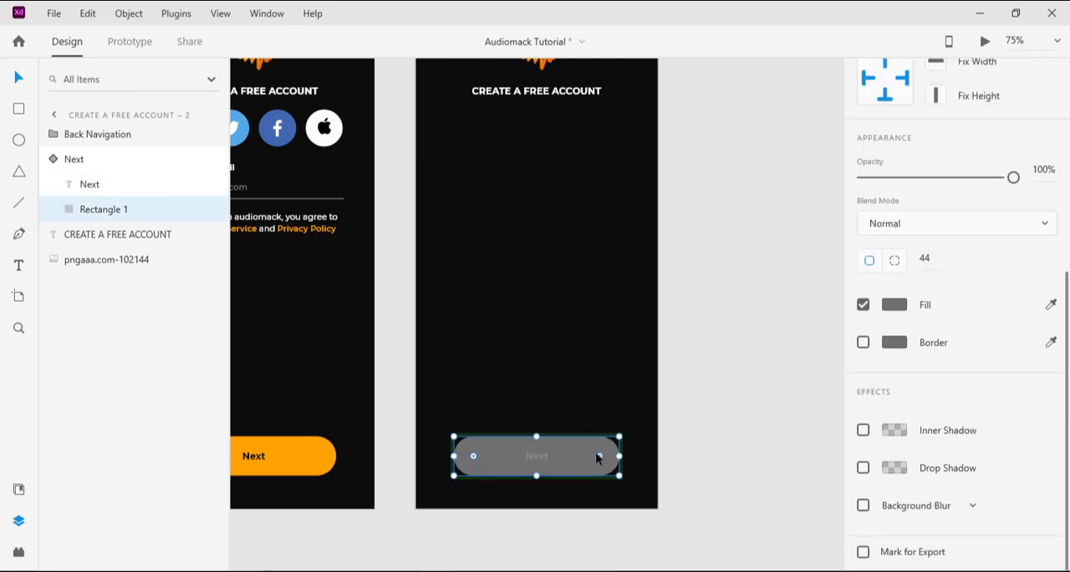
{"action": "double_click", "coordinate": [575, 448]}
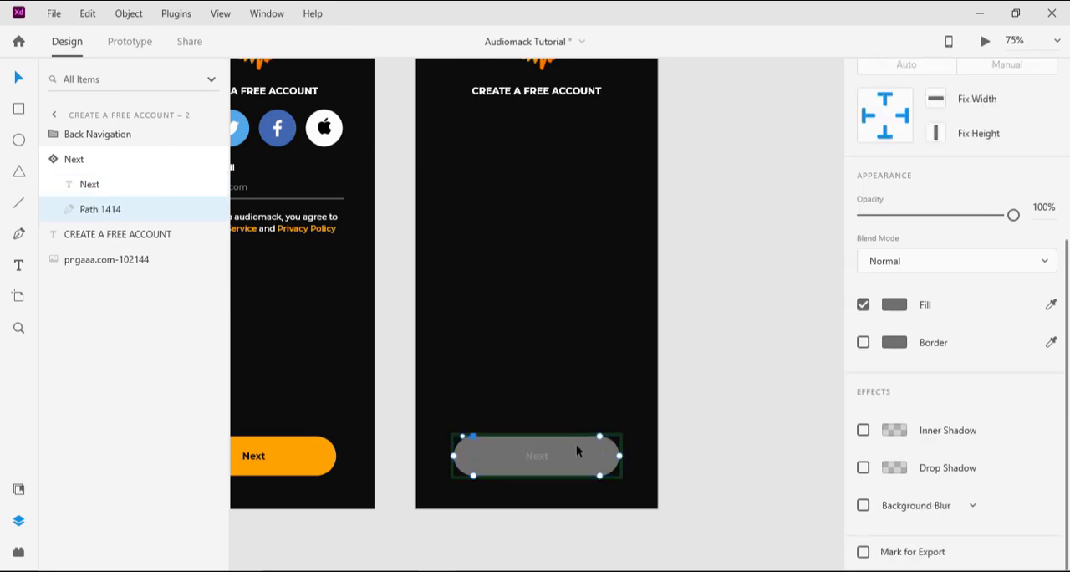
{"action": "left_click", "coordinate": [894, 304]}
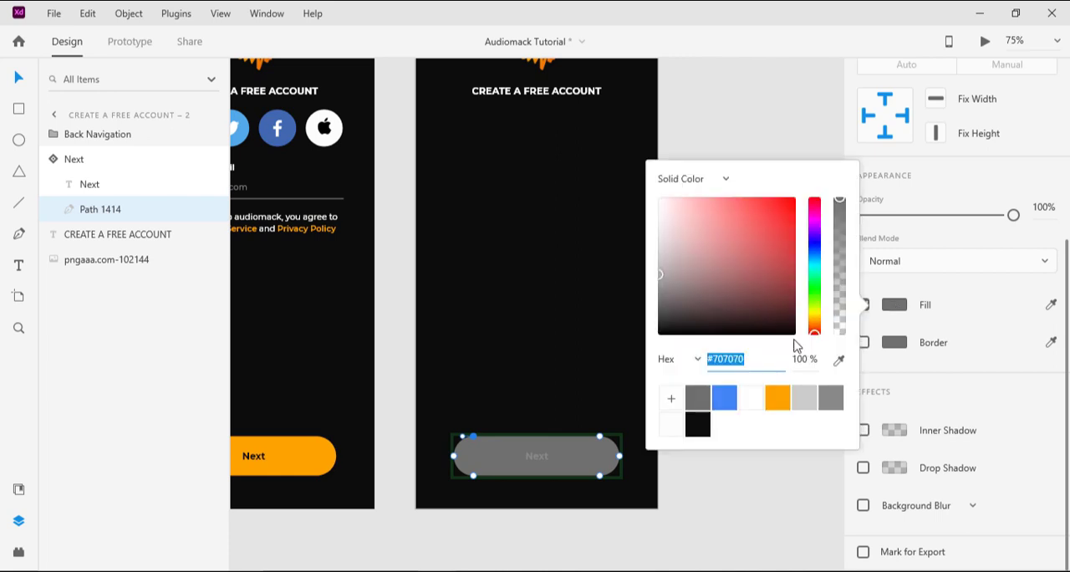
{"action": "left_click", "coordinate": [485, 462]}
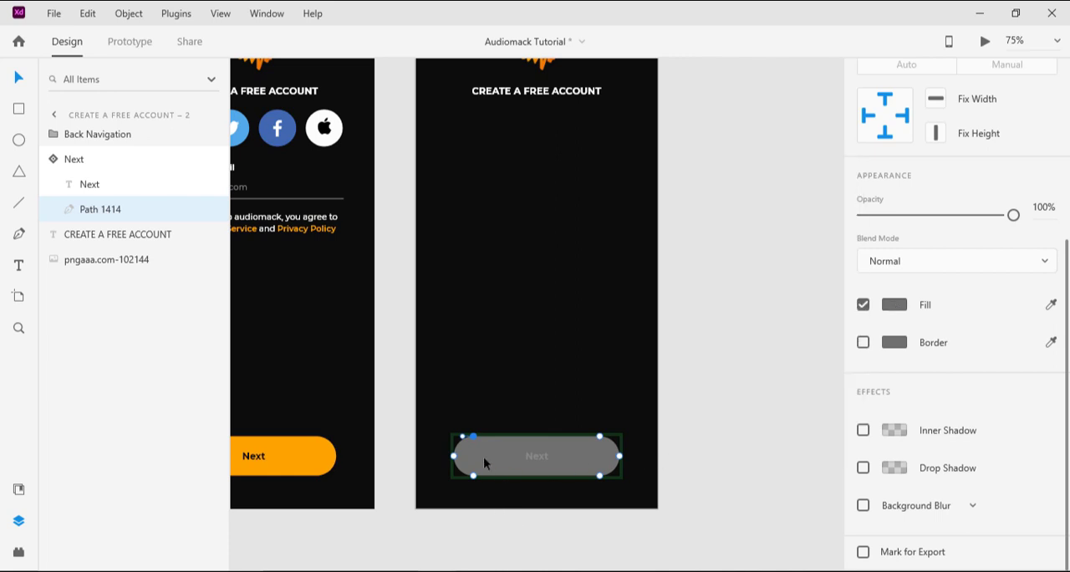
{"action": "key", "text": "Escape"}
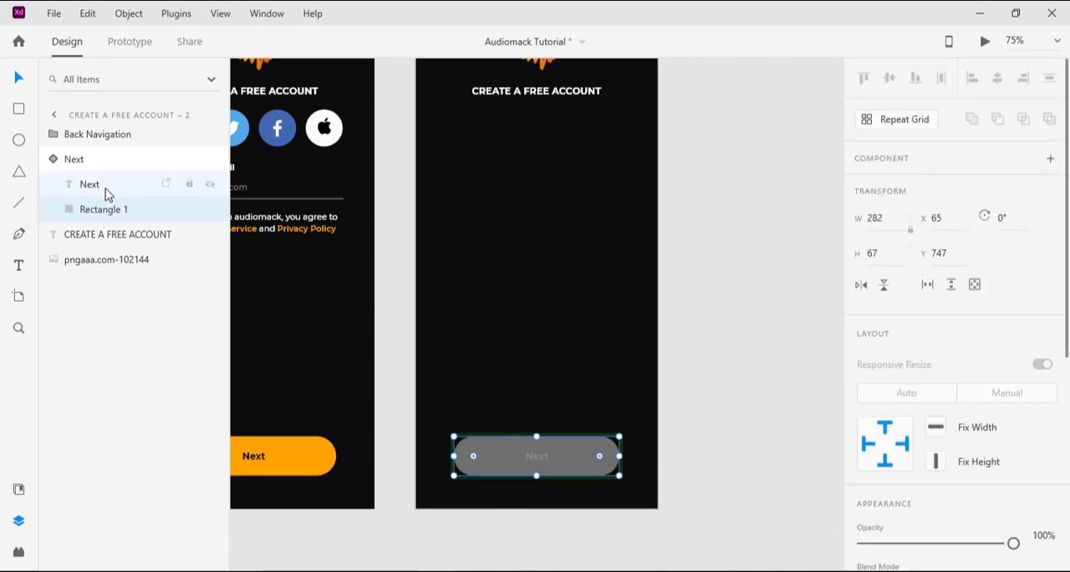
Step: Copy the #333333 fill value of the Next button's background from the password screen in the Audiomack document
{"action": "left_click", "coordinate": [106, 193]}
{"action": "left_click", "coordinate": [106, 211]}
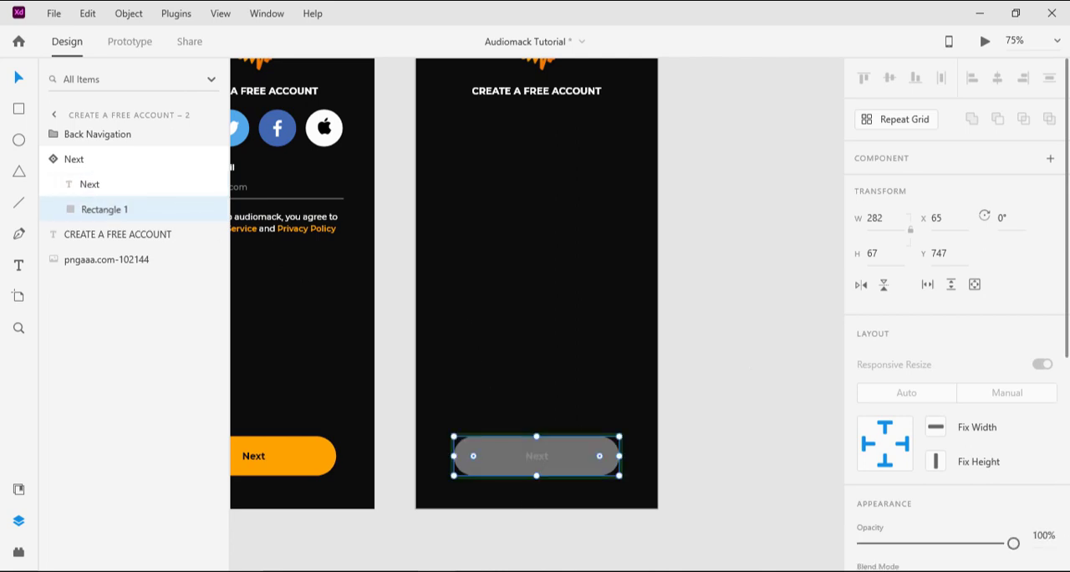
{"action": "left_click", "coordinate": [347, 494]}
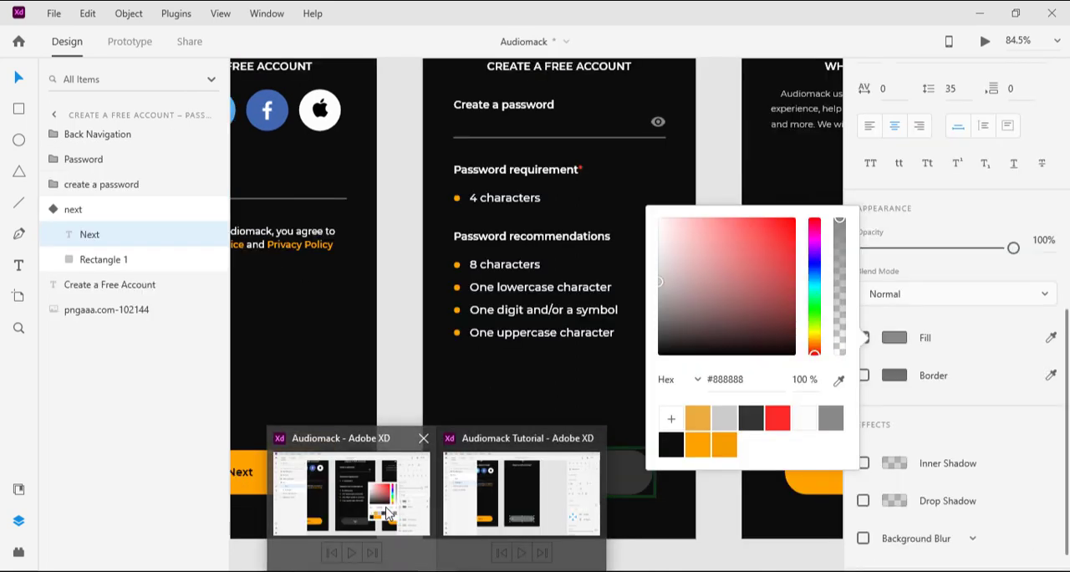
{"action": "left_click", "coordinate": [618, 470]}
{"action": "scroll", "coordinate": [951, 372], "scroll_direction": "down", "scroll_amount": 1}
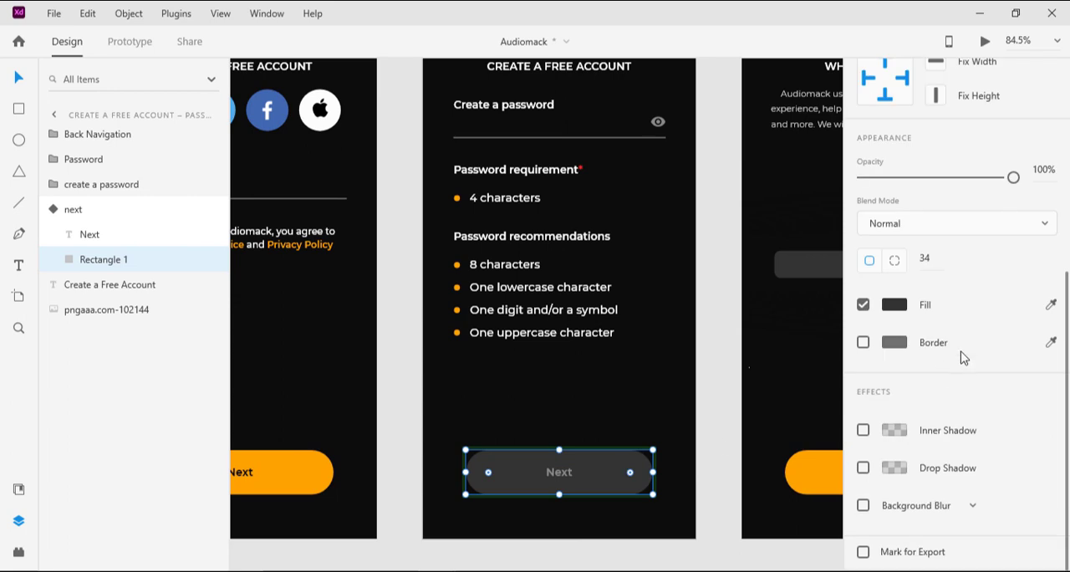
{"action": "left_click", "coordinate": [895, 306]}
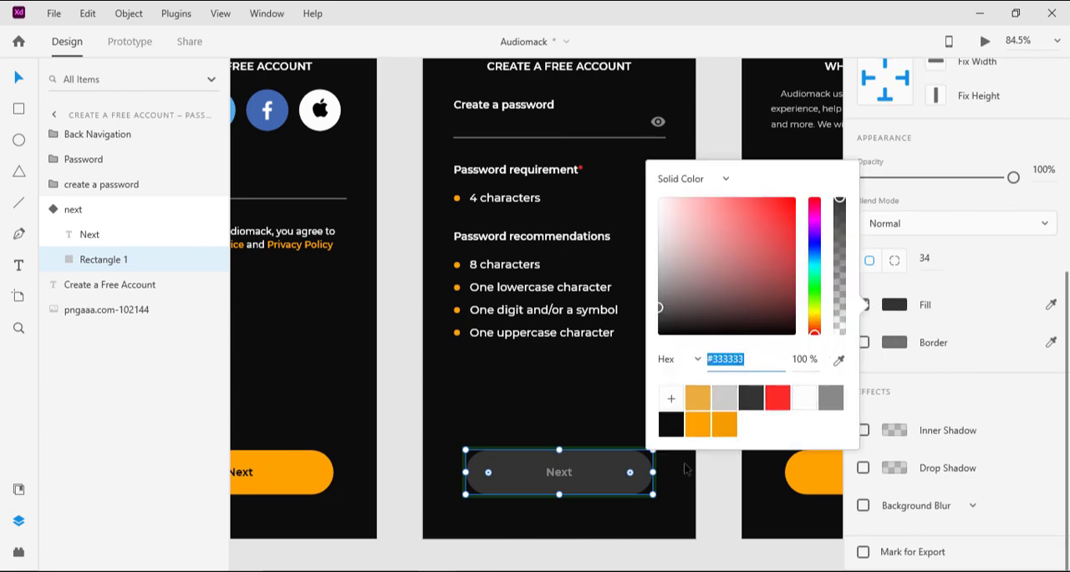
Step: Return to Audiomack Tutorial and set the fill of the Next button's background on Create a free account – 2 to #333333
{"action": "mouse_move", "coordinate": [443, 571]}
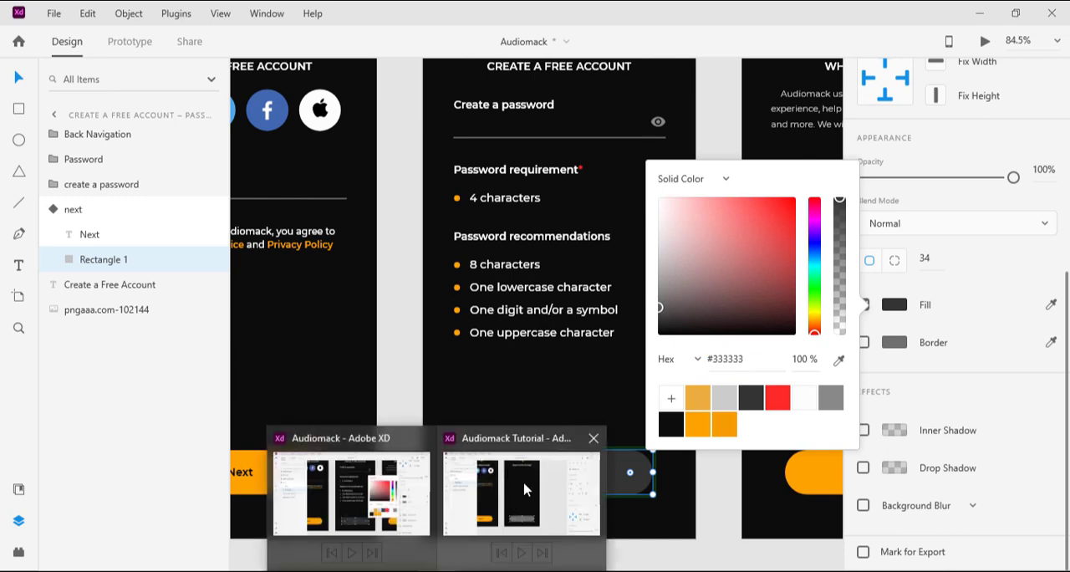
{"action": "left_click", "coordinate": [526, 485]}
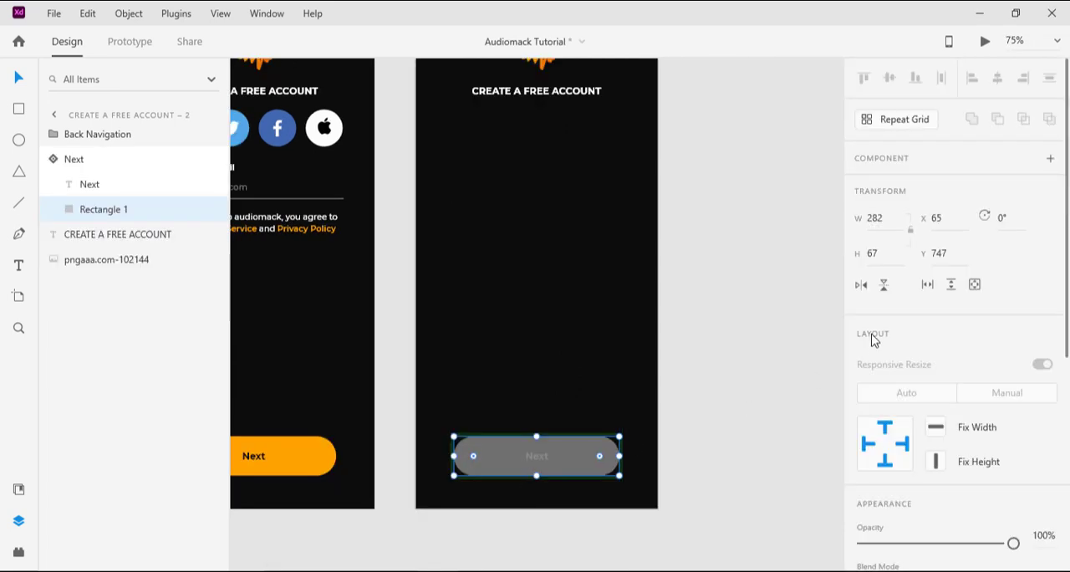
{"action": "scroll", "coordinate": [874, 351], "scroll_direction": "down", "scroll_amount": 5}
{"action": "left_click", "coordinate": [897, 445]}
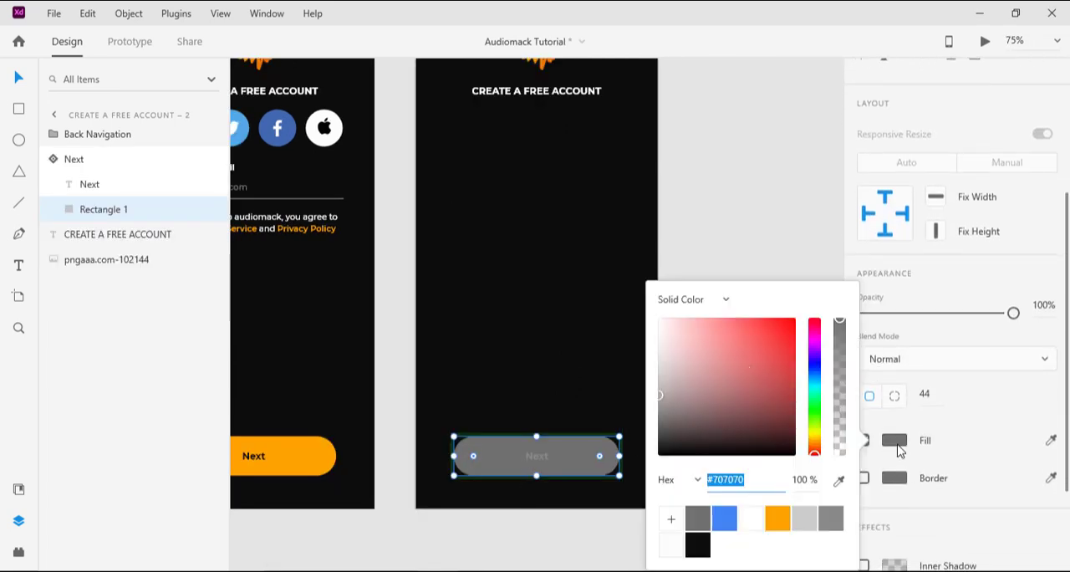
{"action": "type", "text": "#333333"}
{"action": "key", "text": "Return"}
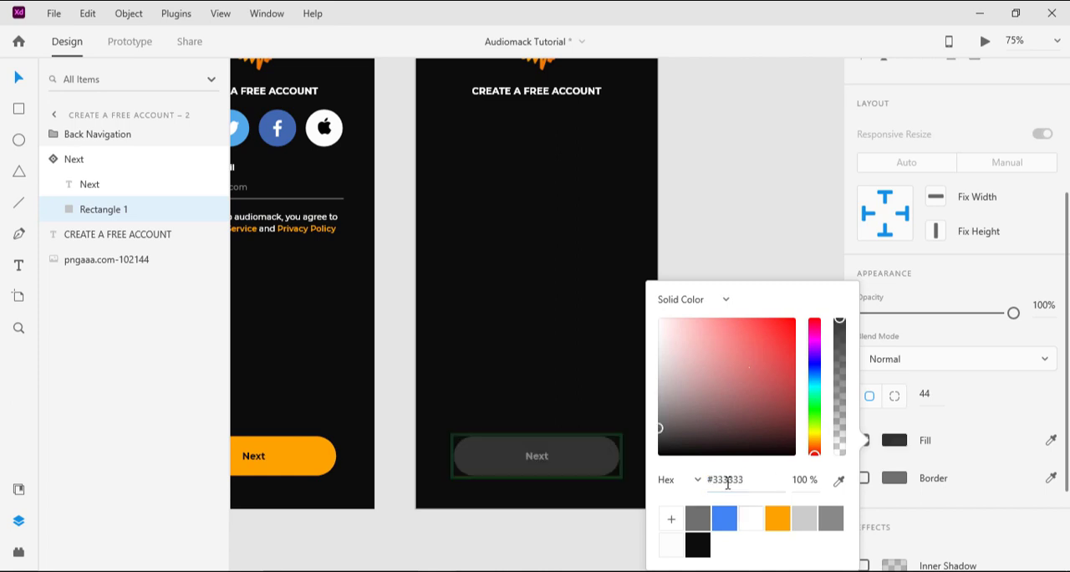
{"action": "left_click", "coordinate": [777, 211]}
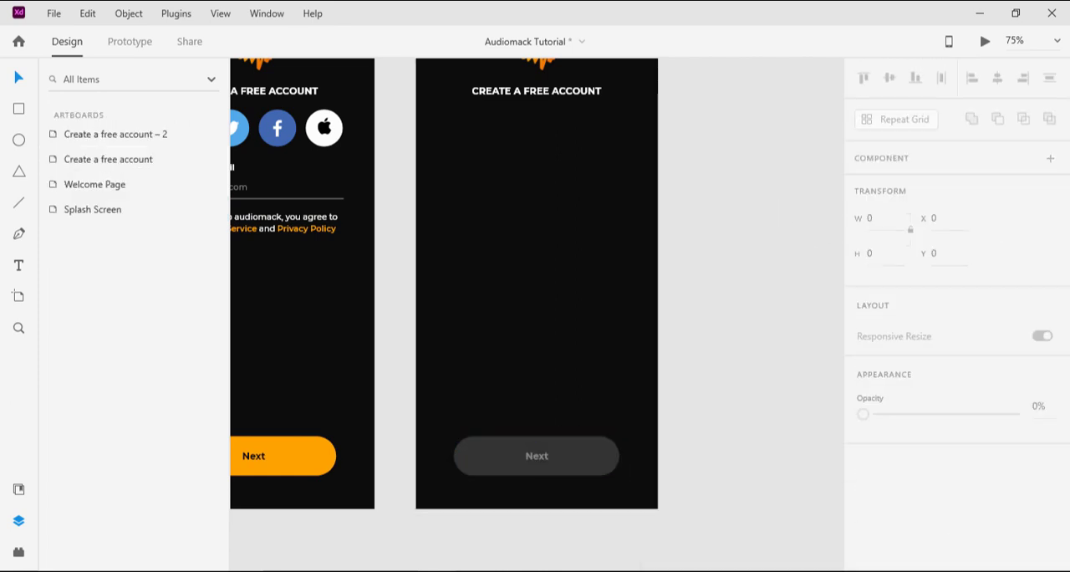
Step: Fill the background of the Next button's Hover State with #FFA200, and return the button to its Default State
{"action": "scroll", "coordinate": [558, 331], "scroll_direction": "up", "scroll_amount": 2}
{"action": "scroll", "coordinate": [559, 331], "scroll_direction": "down", "scroll_amount": 1}
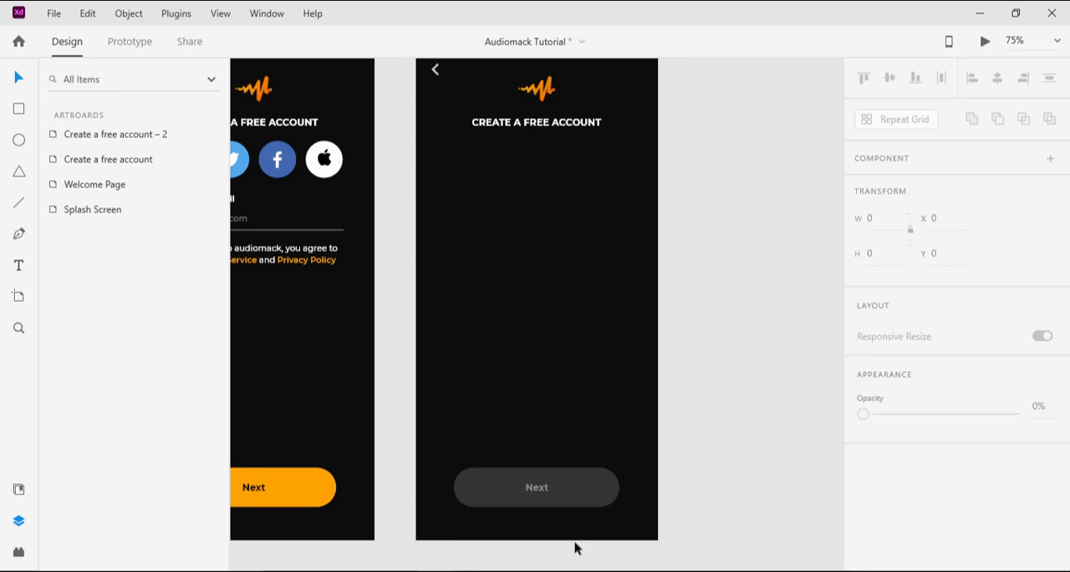
{"action": "left_click", "coordinate": [583, 489]}
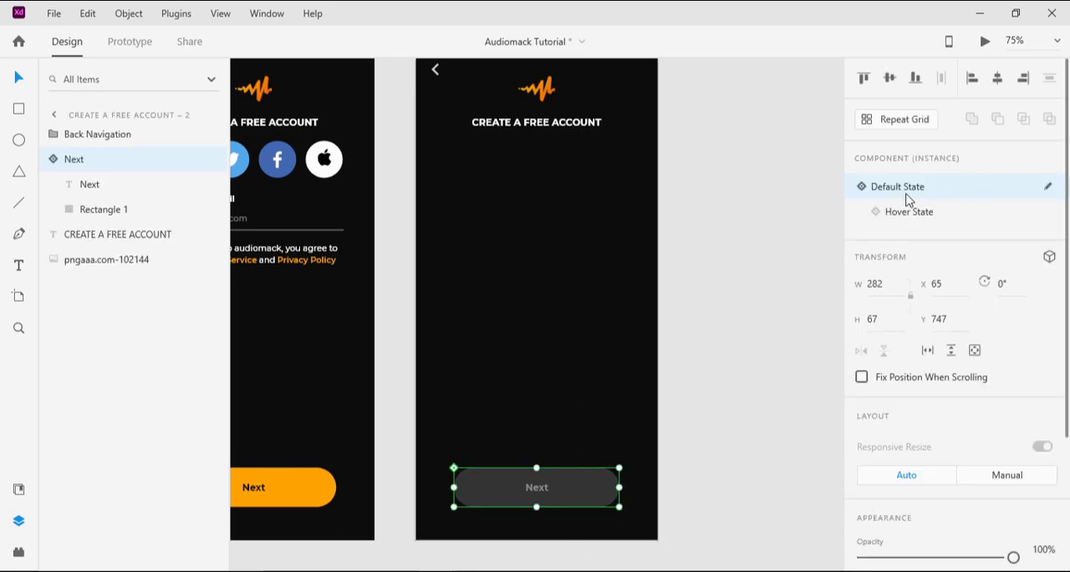
{"action": "left_click", "coordinate": [899, 216]}
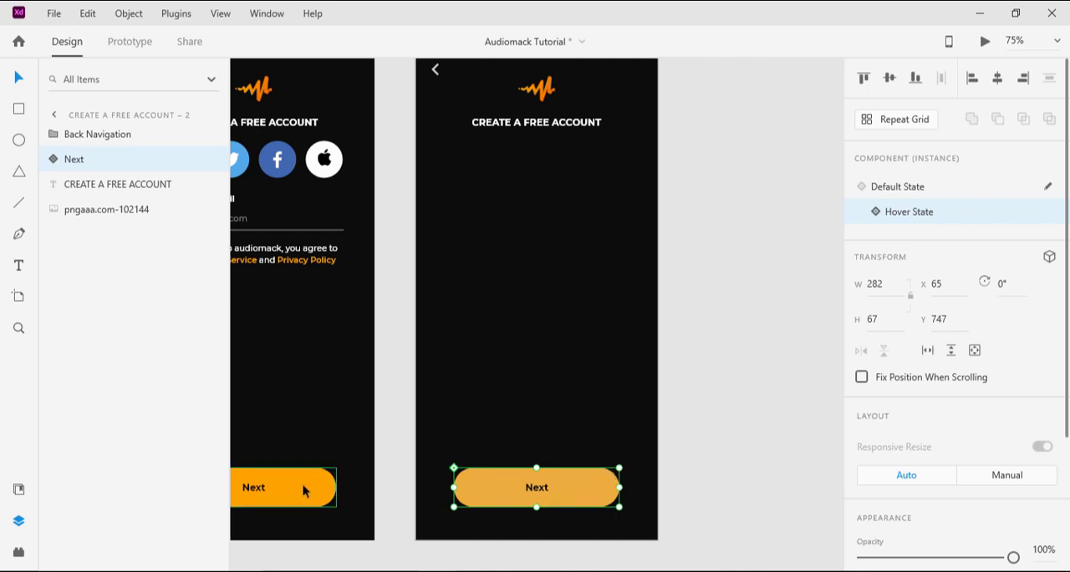
{"action": "double_click", "coordinate": [602, 481]}
{"action": "scroll", "coordinate": [975, 478], "scroll_direction": "down", "scroll_amount": 5}
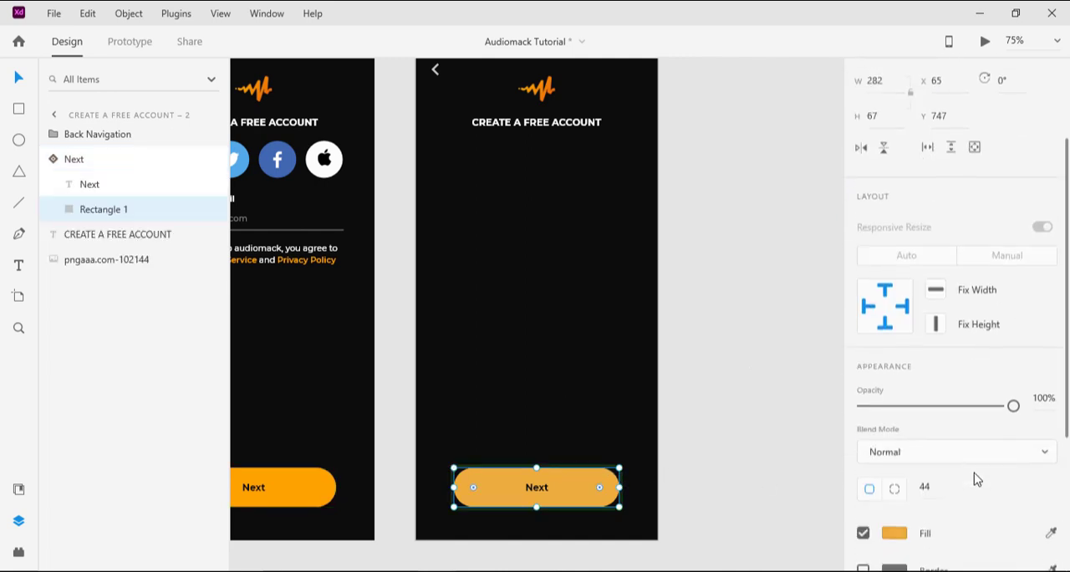
{"action": "left_click", "coordinate": [893, 366]}
{"action": "left_click", "coordinate": [778, 456]}
{"action": "left_click", "coordinate": [716, 191]}
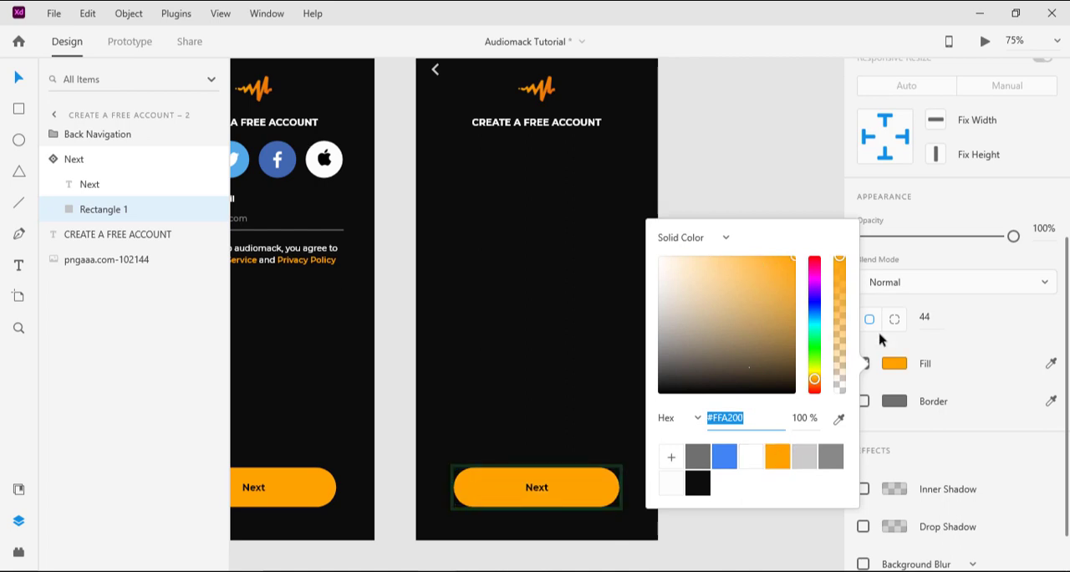
{"action": "left_click", "coordinate": [597, 487]}
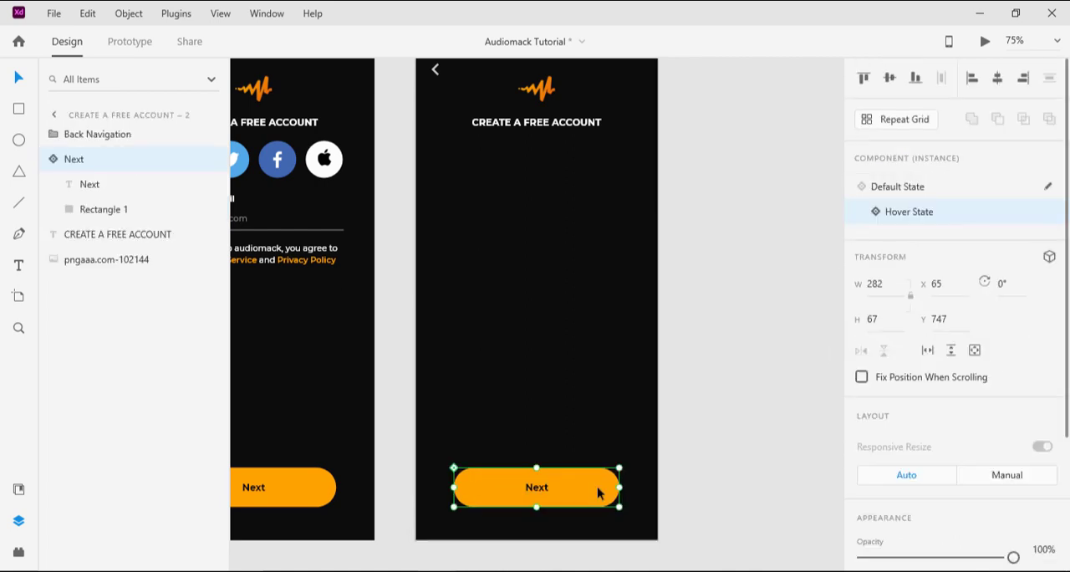
{"action": "left_click", "coordinate": [967, 191]}
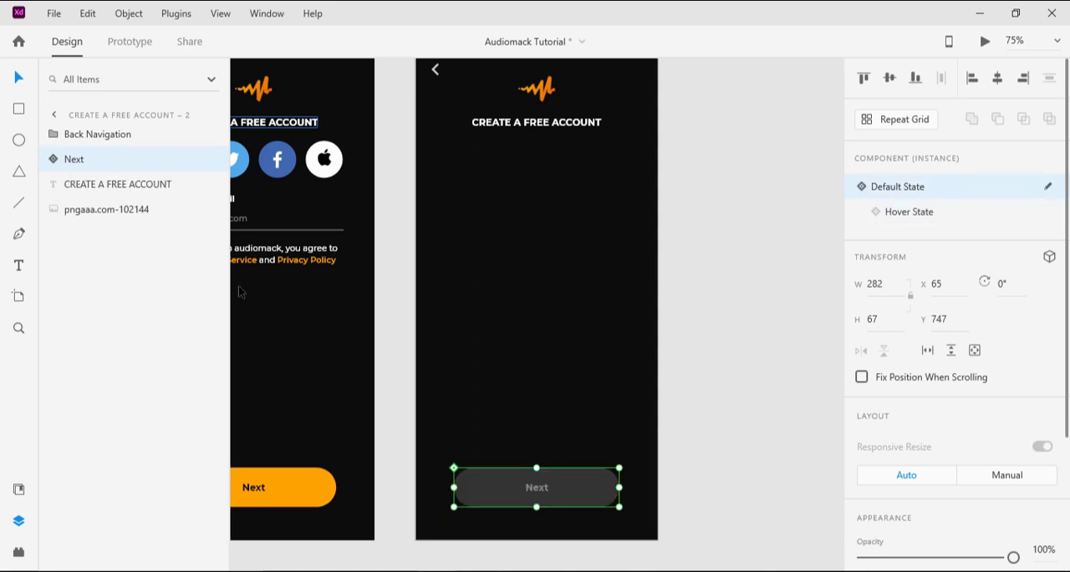
{"action": "left_click", "coordinate": [463, 266]}
Step: Copy the Password and create a password groups from the Audiomack document and paste them into Create a free account – 2
{"action": "mouse_move", "coordinate": [438, 570]}
{"action": "left_click", "coordinate": [369, 505]}
{"action": "left_click", "coordinate": [618, 396]}
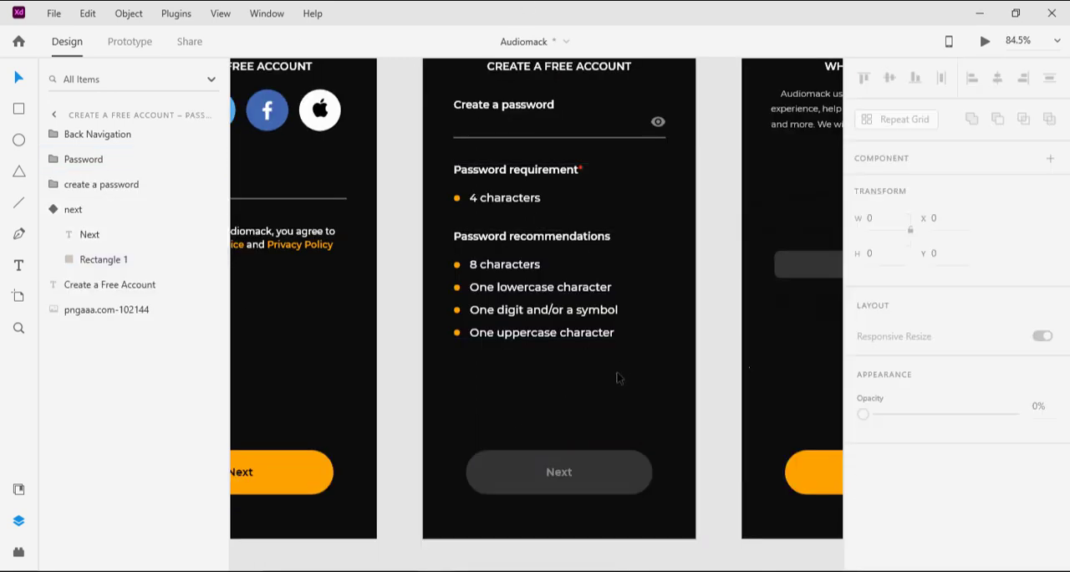
{"action": "scroll", "coordinate": [617, 396], "scroll_direction": "up", "scroll_amount": 2}
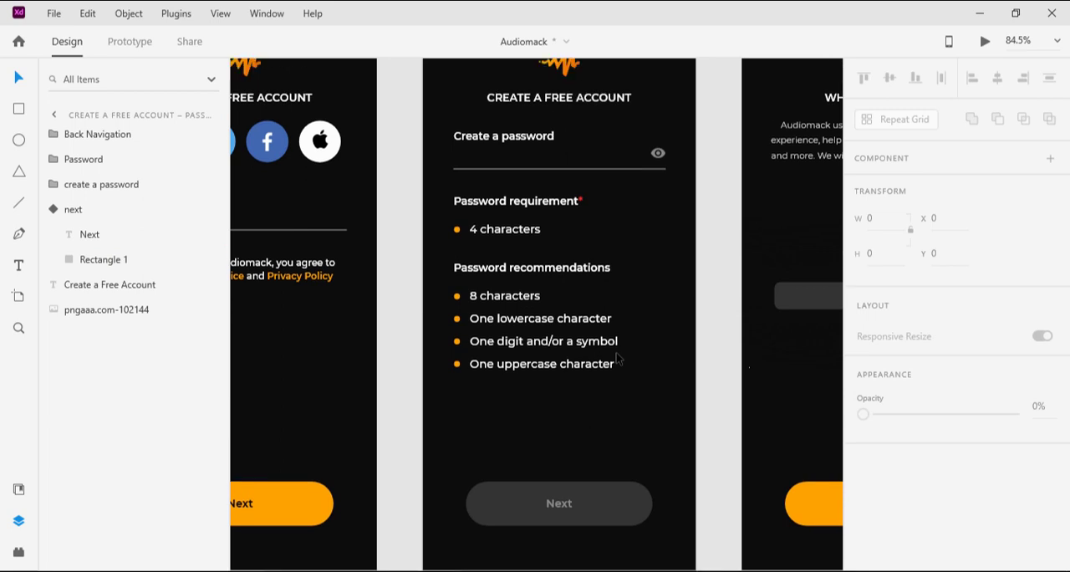
{"action": "left_click", "coordinate": [490, 167]}
{"action": "left_click_drag", "start_coordinate": [408, 140], "coordinate": [540, 359]}
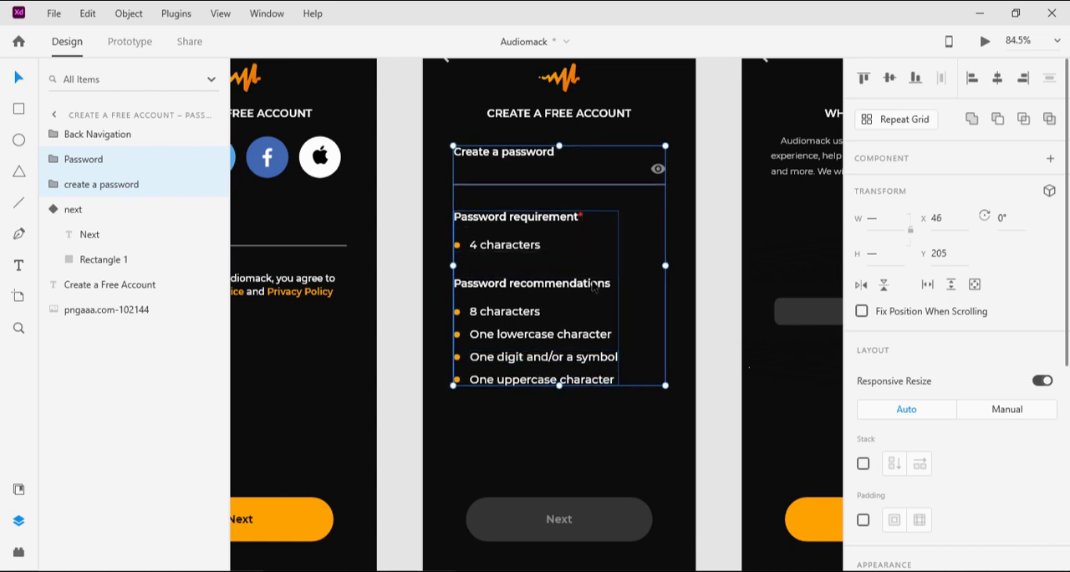
{"action": "key", "text": "ctrl+c"}
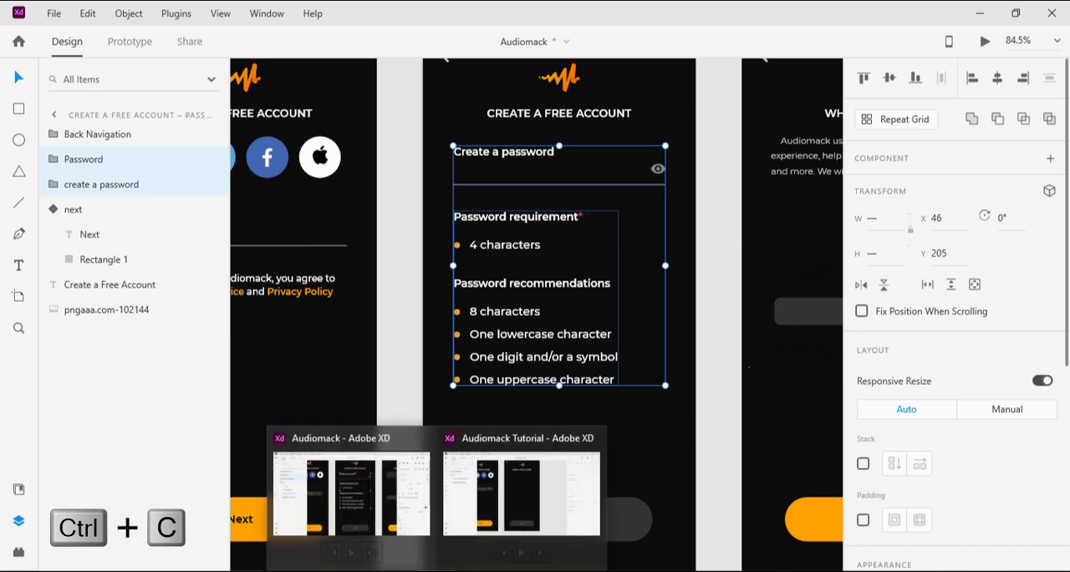
{"action": "left_click", "coordinate": [518, 493]}
{"action": "key", "text": "ctrl+v"}
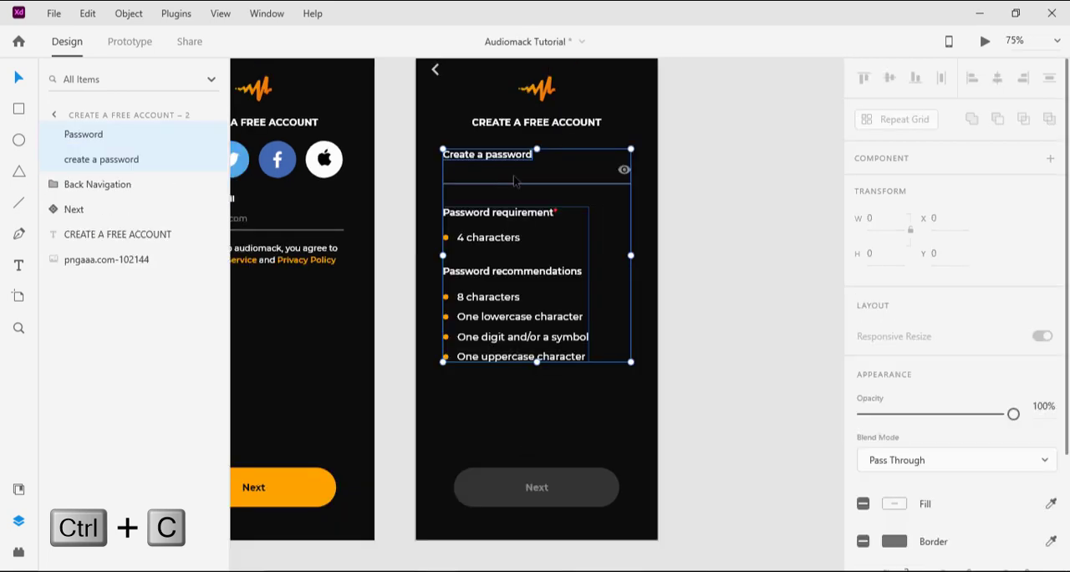
{"action": "left_click", "coordinate": [720, 138]}
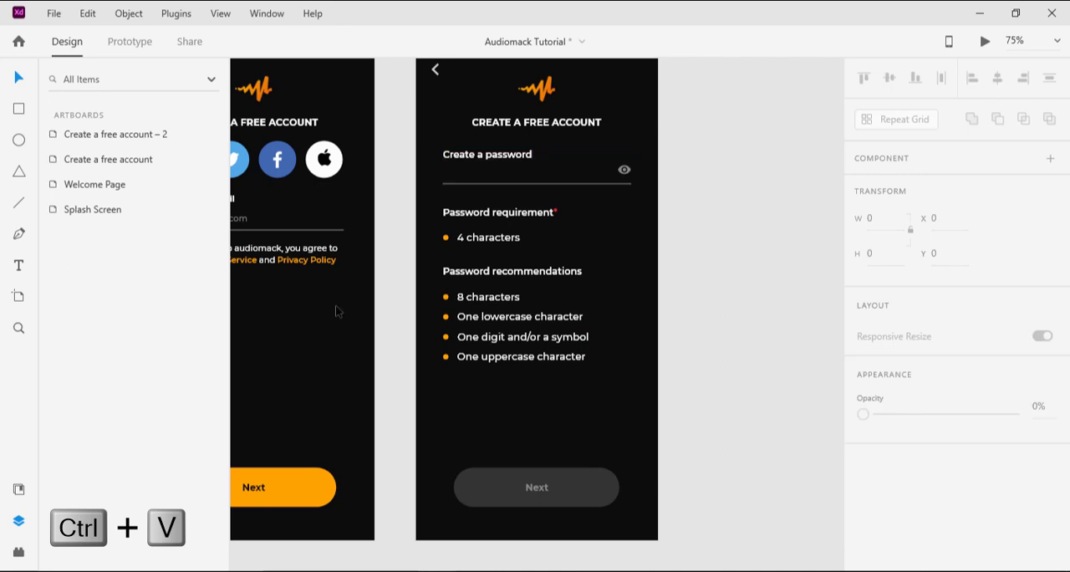
Step: Draw a circle about 28 px in diameter below the One uppercase character line on Create a free account – 2
{"action": "left_click_drag", "start_coordinate": [335, 353], "coordinate": [470, 325]}
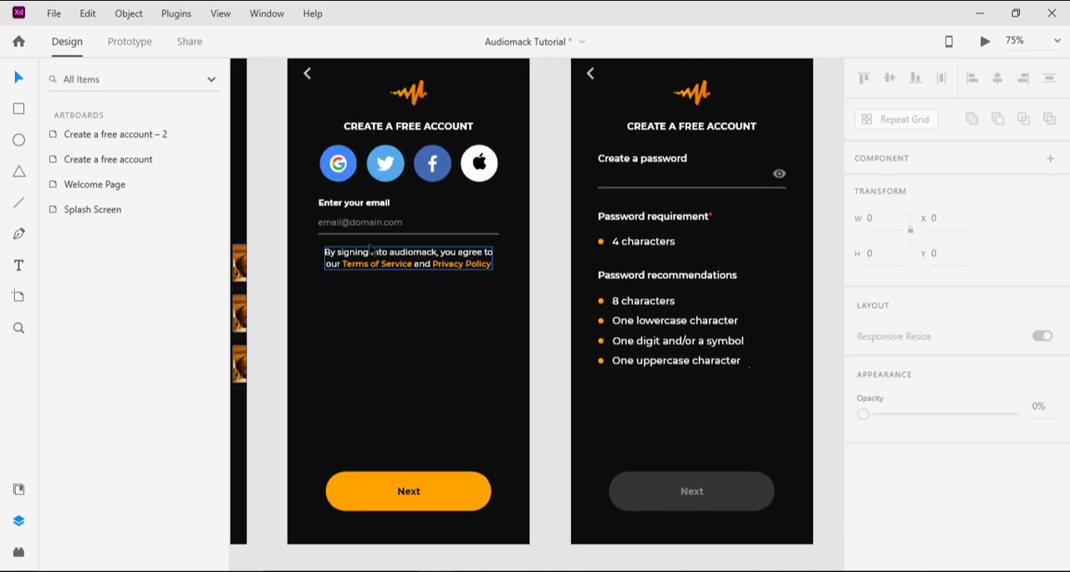
{"action": "left_click_drag", "start_coordinate": [732, 213], "coordinate": [633, 221]}
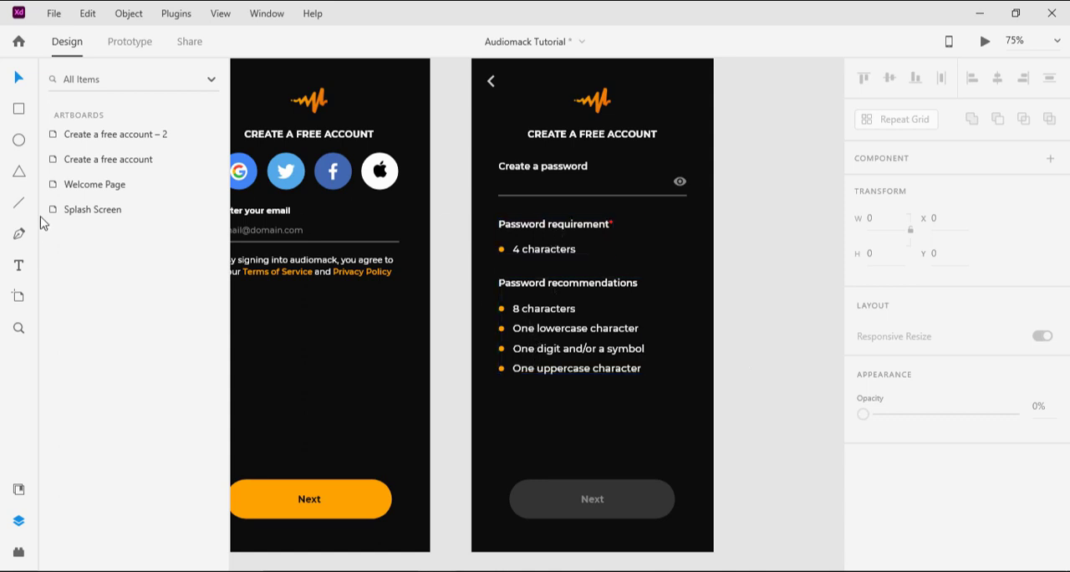
{"action": "left_click", "coordinate": [22, 144]}
{"action": "left_click_drag", "start_coordinate": [536, 407], "coordinate": [554, 436]}
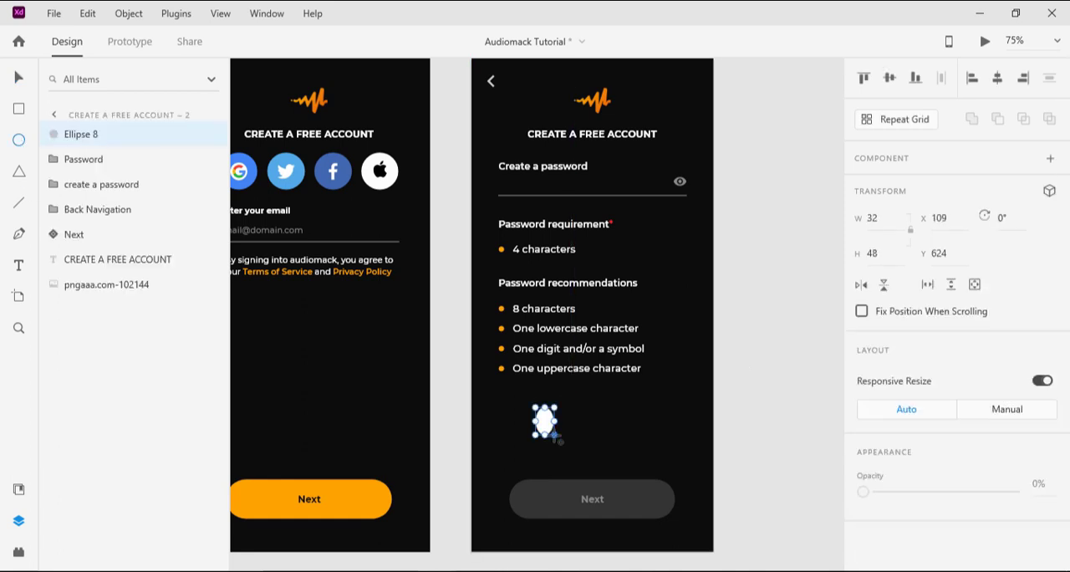
{"action": "key", "text": "ctrl+z"}
{"action": "left_click_drag", "start_coordinate": [547, 398], "coordinate": [562, 427]}
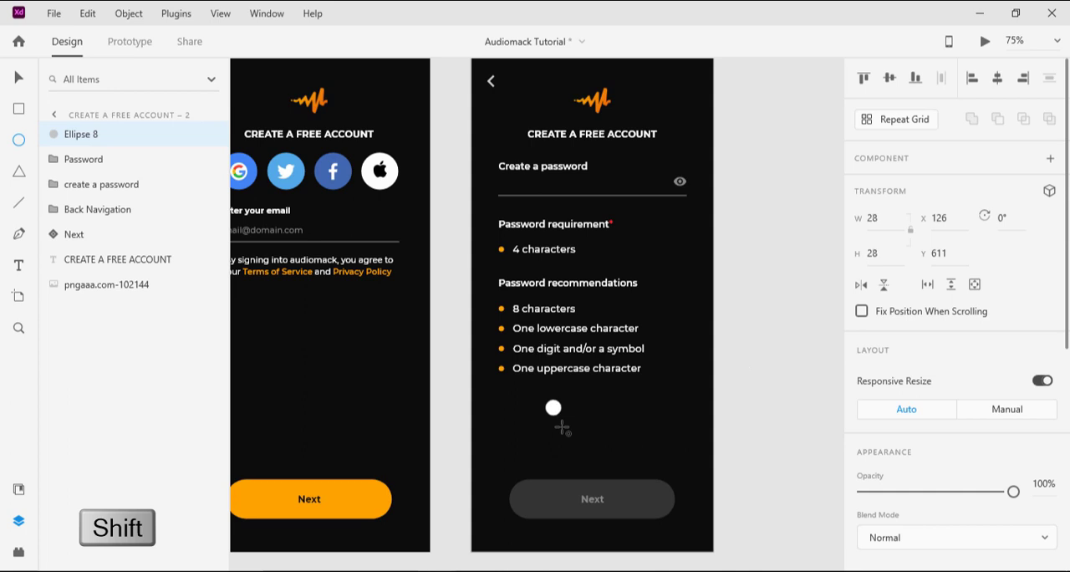
Step: Fill the new circle below the password recommendations with #FFA200
{"action": "scroll", "coordinate": [986, 443], "scroll_direction": "down", "scroll_amount": 3}
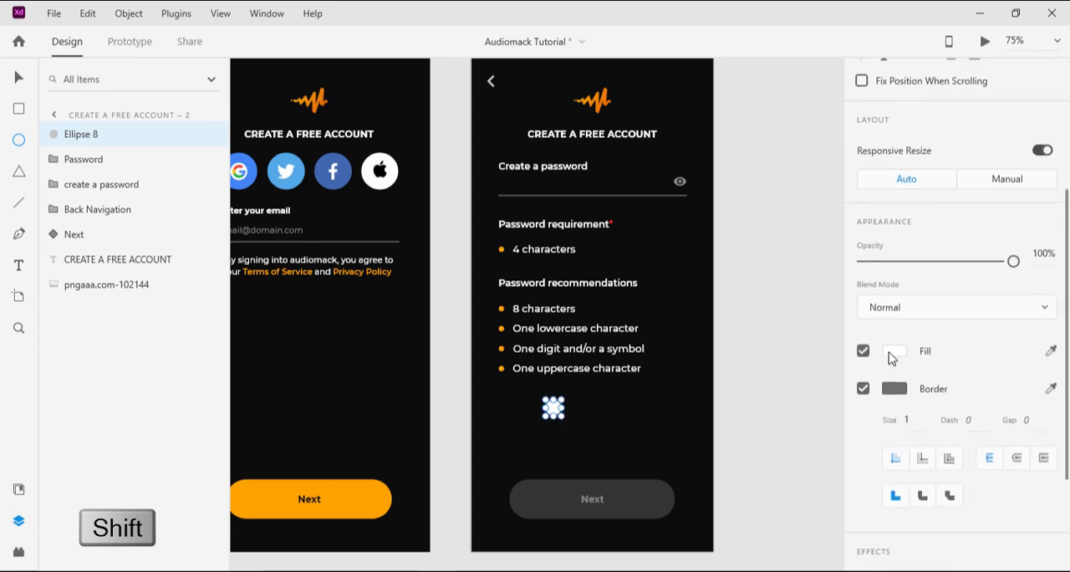
{"action": "left_click", "coordinate": [891, 354]}
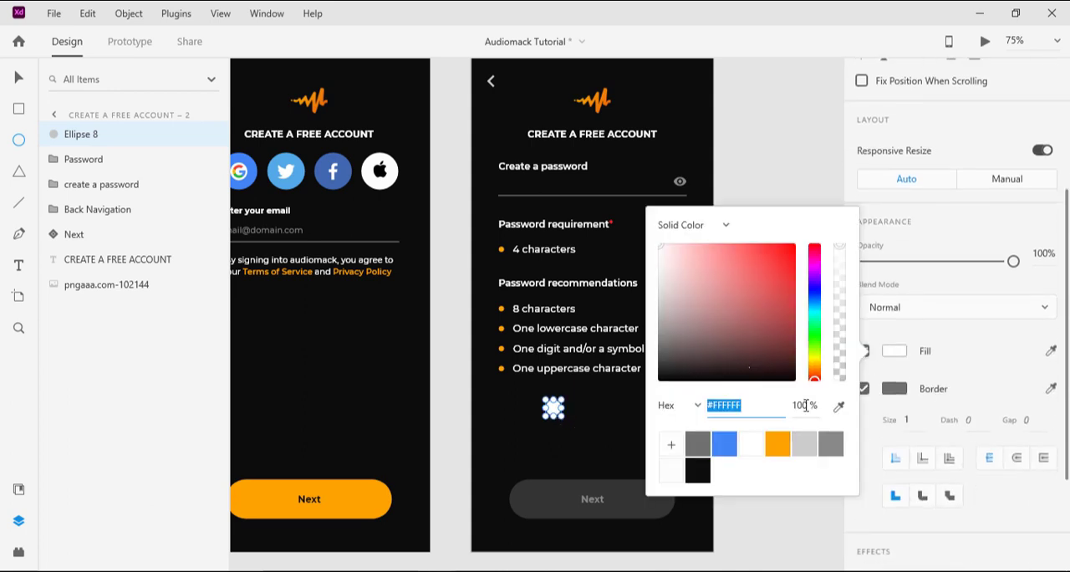
{"action": "left_click", "coordinate": [779, 445]}
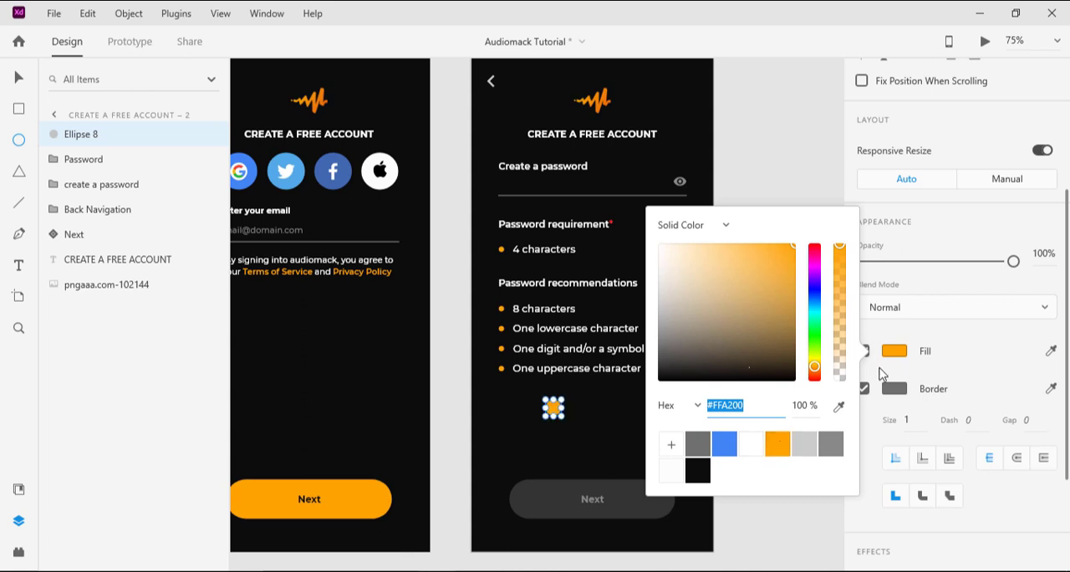
{"action": "left_click", "coordinate": [864, 389]}
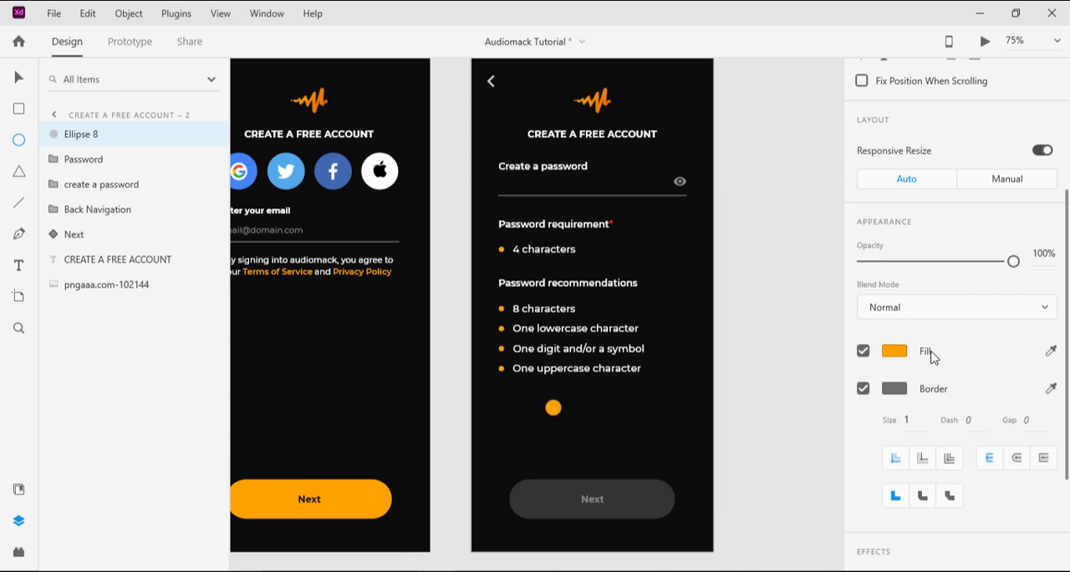
Step: Remove the border from the orange circle below the password recommendations and delete the circle
{"action": "left_click", "coordinate": [864, 389]}
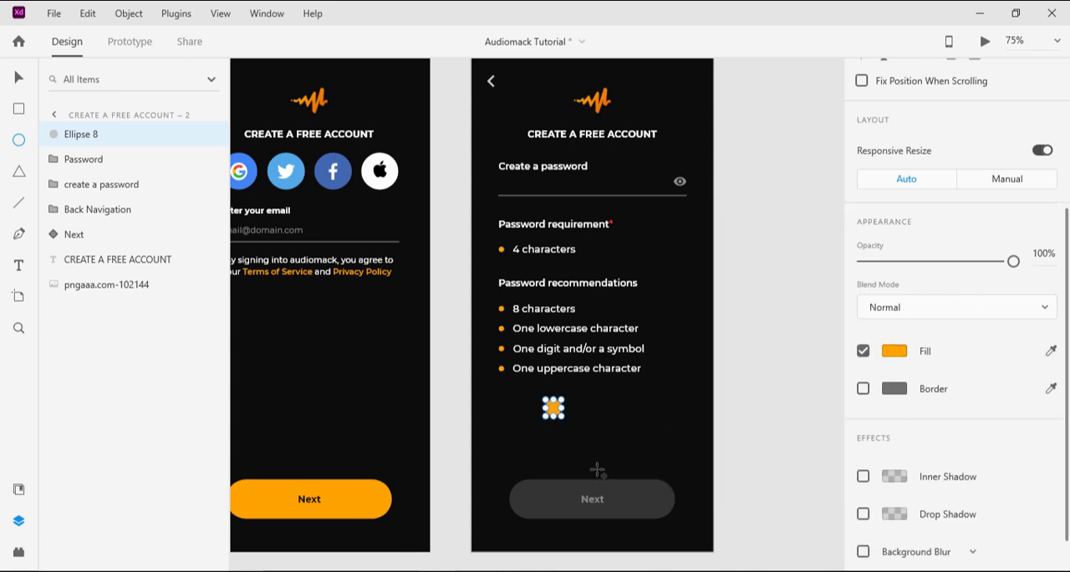
{"action": "key", "text": "Delete"}
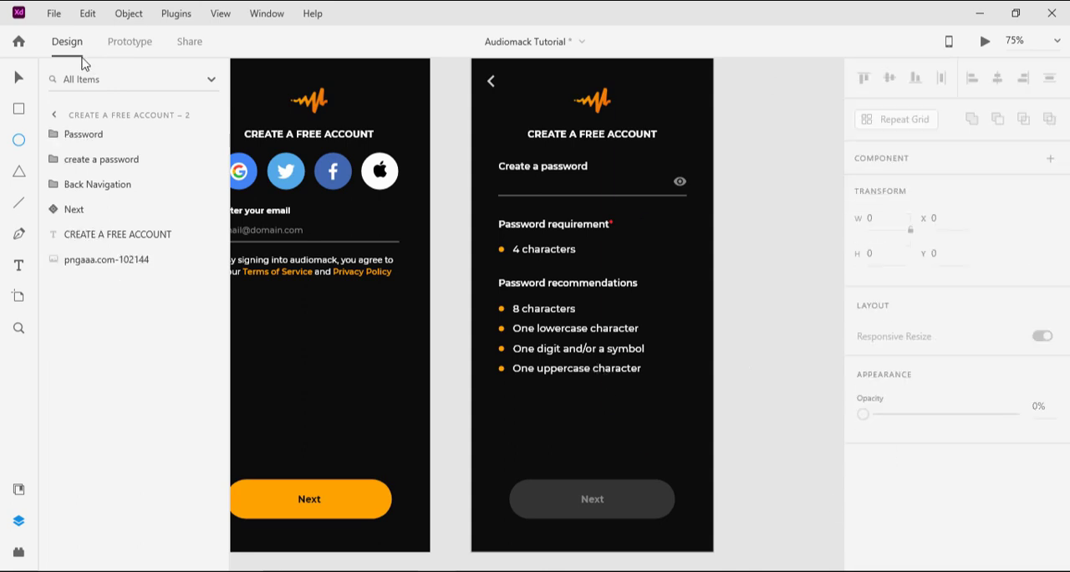
Step: Try centring the Password group horizontally on Create a free account – 2, undo the alignment and deselect the group
{"action": "left_click", "coordinate": [19, 76]}
{"action": "left_click", "coordinate": [621, 300]}
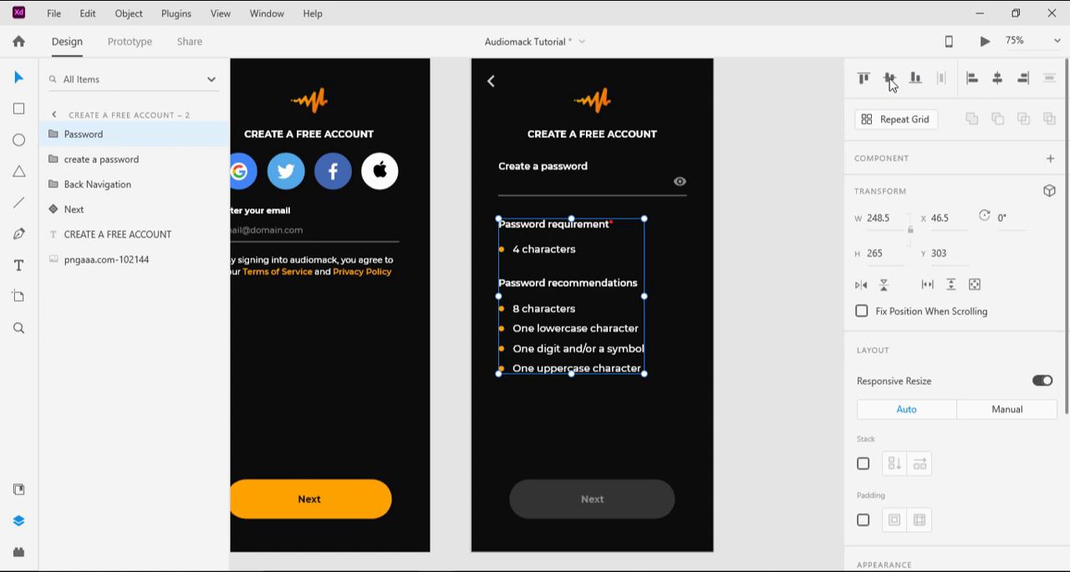
{"action": "left_click", "coordinate": [996, 80]}
{"action": "key", "text": "ctrl+z"}
{"action": "left_click", "coordinate": [786, 226]}
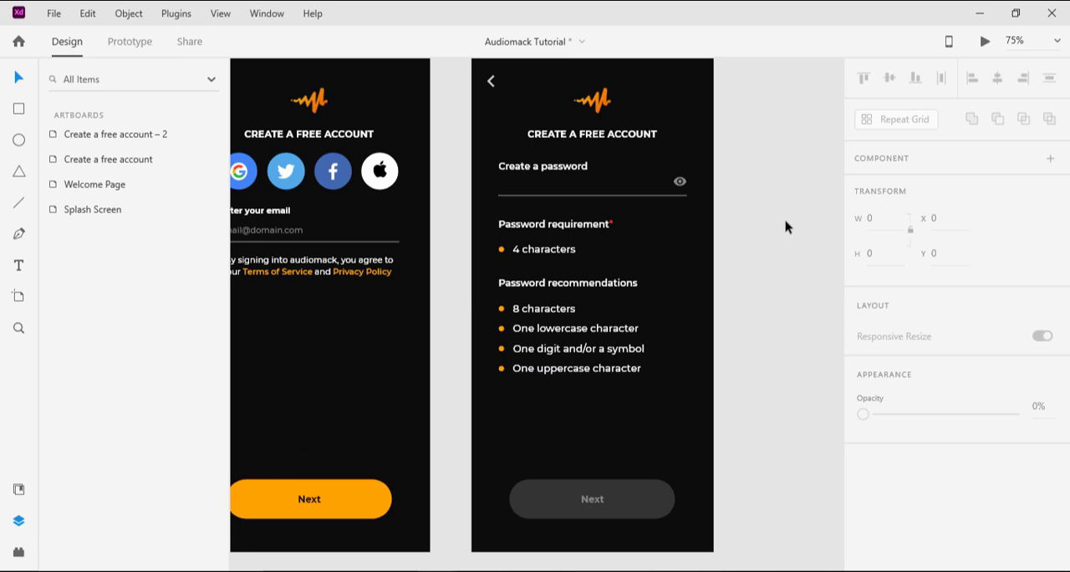
Step: Save the Audiomack Tutorial document with all four artboards in view
{"action": "scroll", "coordinate": [662, 260], "scroll_direction": "up", "scroll_amount": 1}
{"action": "key", "text": "ctrl+0"}
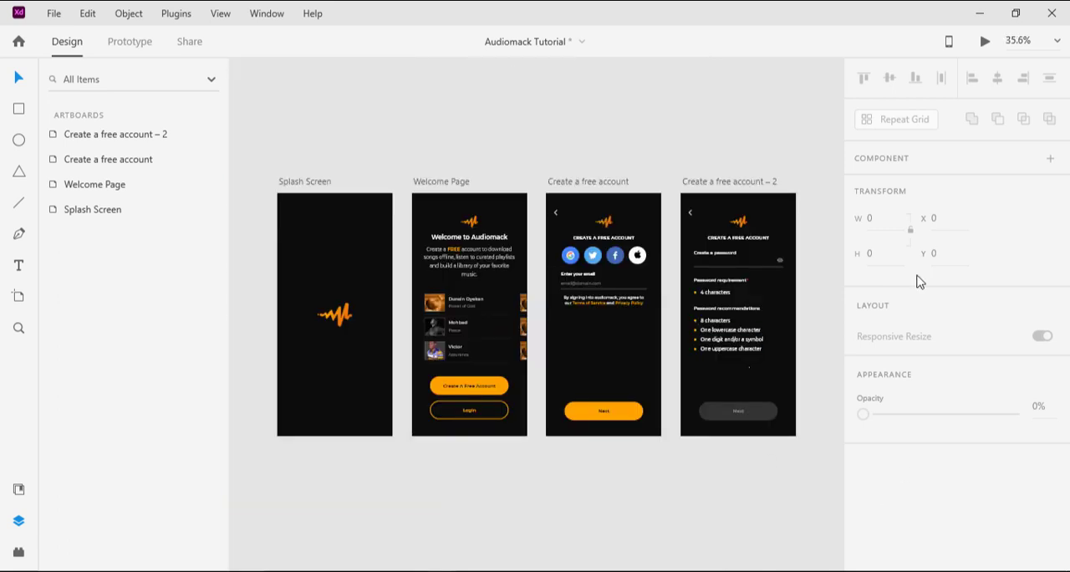
{"action": "key", "text": "ctrl+s"}
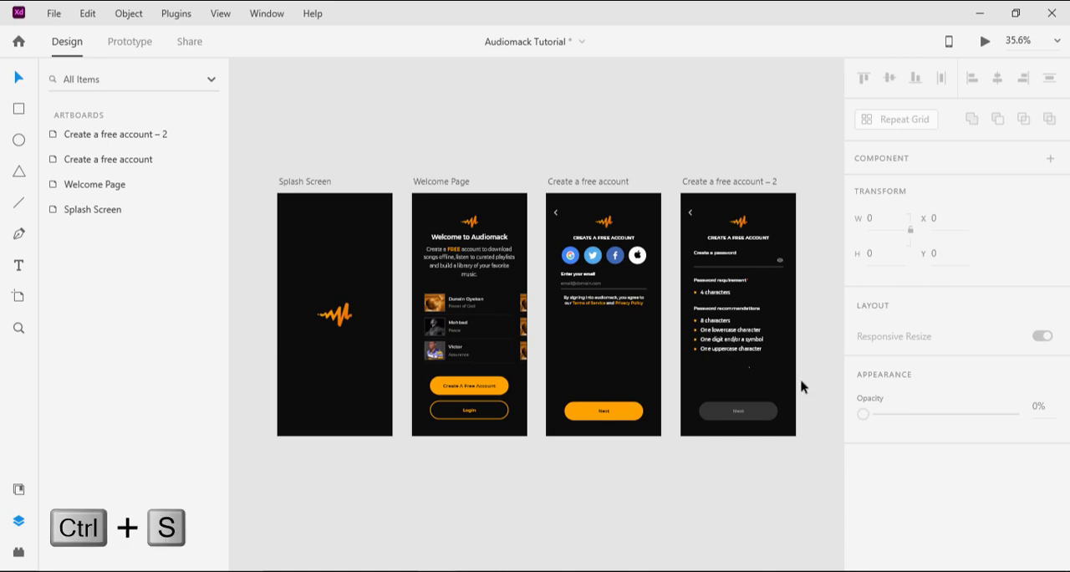
{"action": "key", "text": "ctrl+plus"}
{"action": "key", "text": "ctrl+plus"}
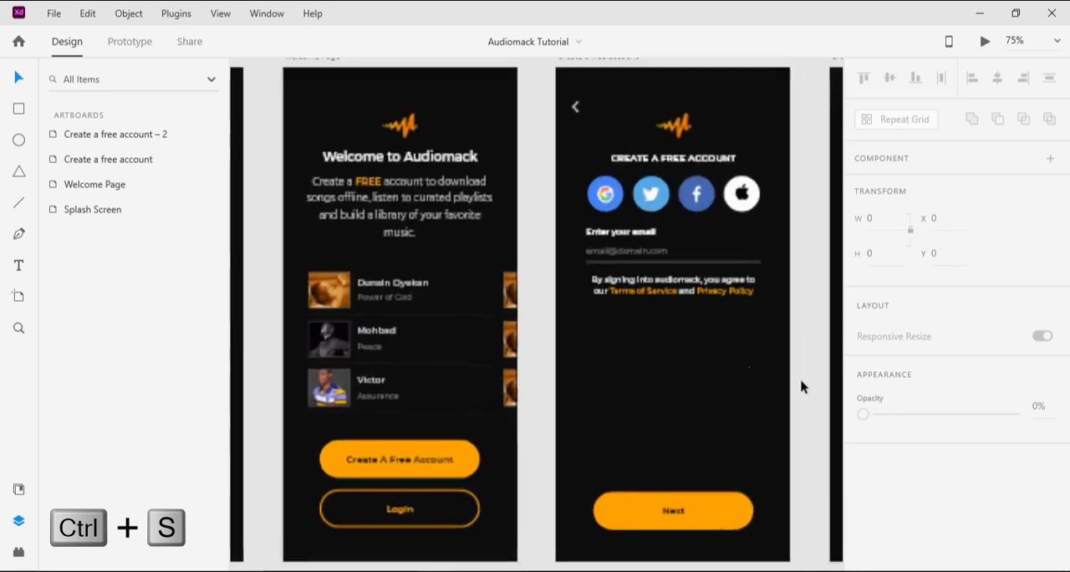
{"action": "left_click_drag", "start_coordinate": [592, 390], "coordinate": [473, 345]}
{"action": "key", "text": "ctrl+0"}
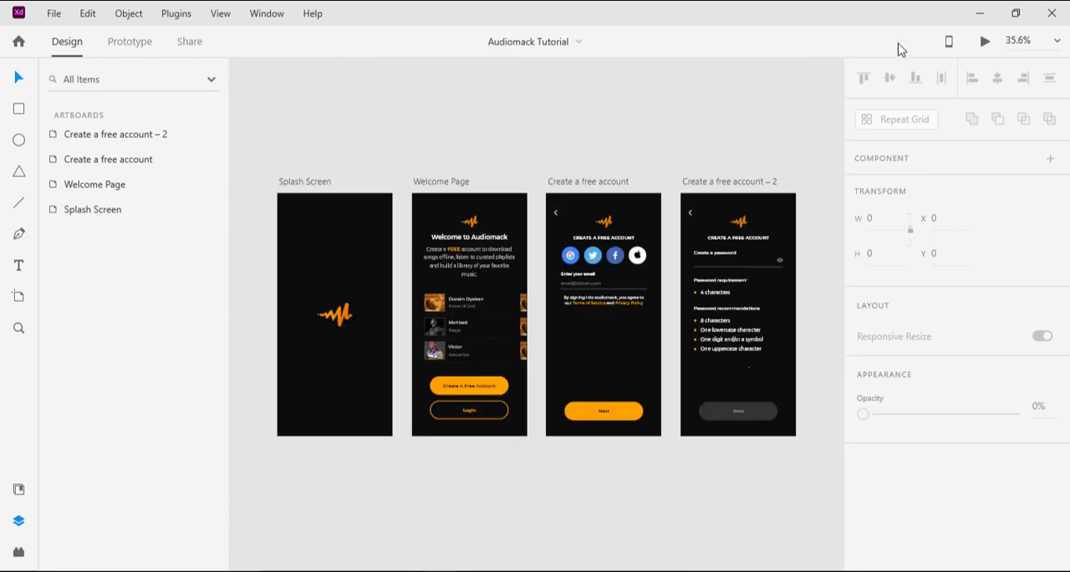
Step: Preview the prototype from the Splash Screen and go from the email screen to the create-a-password screen
{"action": "left_click", "coordinate": [986, 42]}
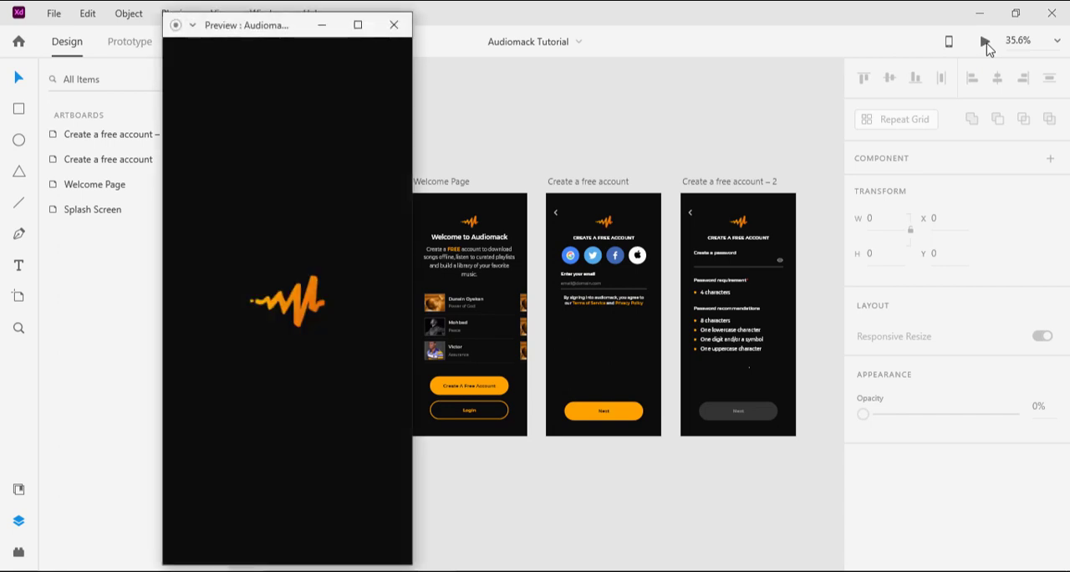
{"action": "left_click", "coordinate": [337, 358]}
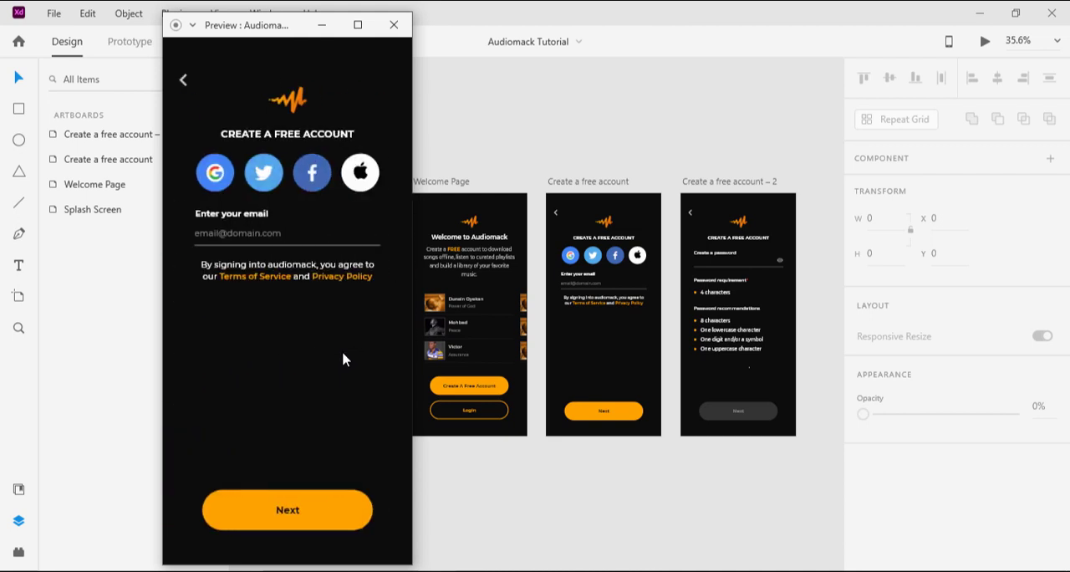
{"action": "left_click", "coordinate": [313, 512]}
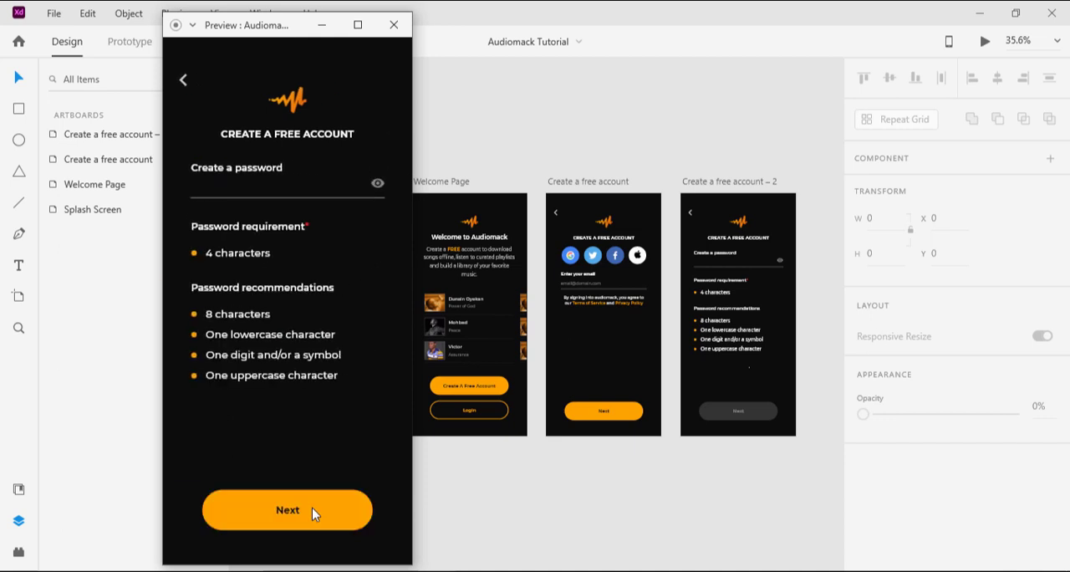